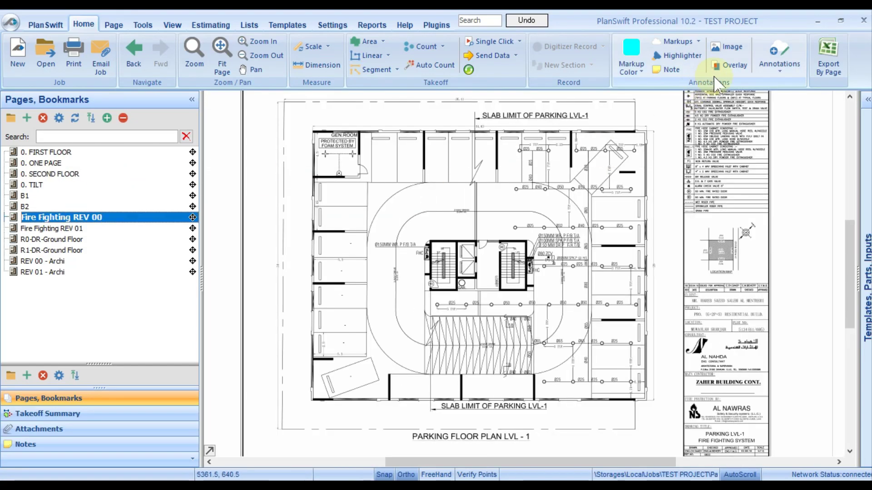
Step: Create a comparative overlay of page Fire Fighting REV 01 on top of page Fire Fighting REV 00
{"action": "left_click", "coordinate": [729, 65]}
{"action": "left_click", "coordinate": [427, 306]}
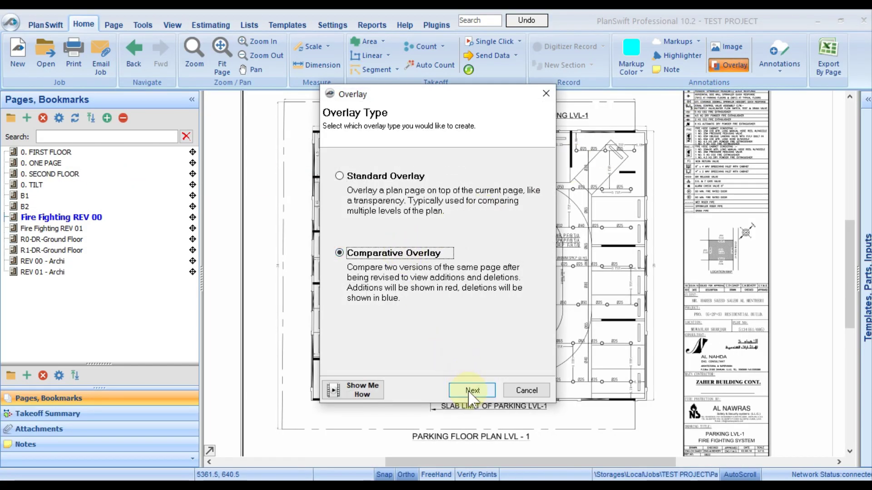
{"action": "left_click", "coordinate": [472, 389]}
{"action": "left_click", "coordinate": [428, 289]}
{"action": "left_click", "coordinate": [454, 389]}
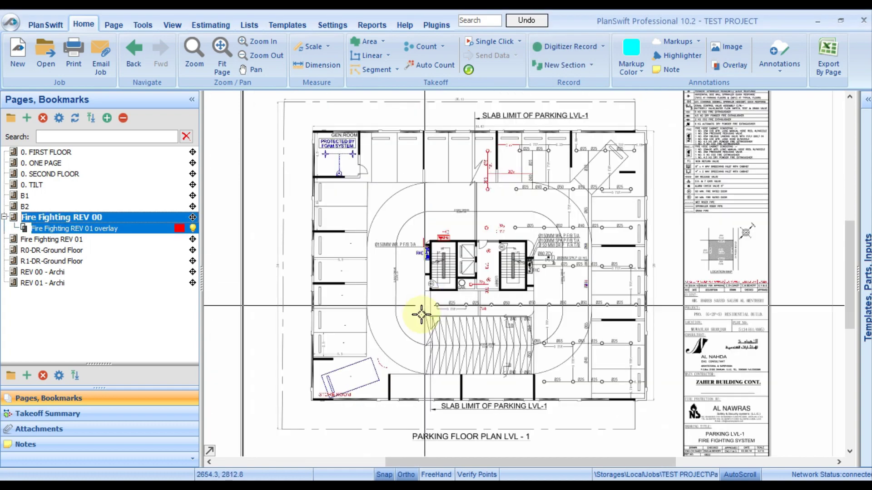
Step: Draw a red revision cloud around the changed store room area in the plan's lower-left corner
{"action": "scroll", "coordinate": [422, 366], "scroll_direction": "up", "scroll_amount": 3}
{"action": "left_click", "coordinate": [779, 63]}
{"action": "mouse_move", "coordinate": [806, 85]}
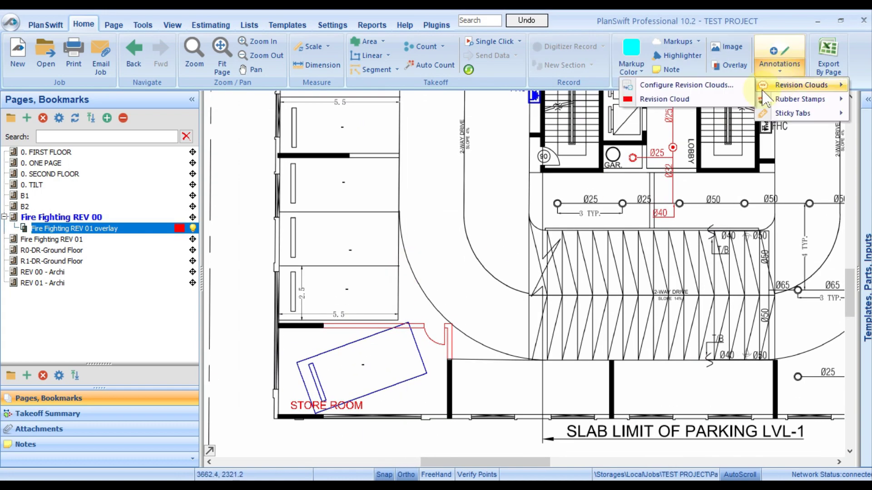
{"action": "left_click", "coordinate": [667, 99]}
{"action": "scroll", "coordinate": [383, 216], "scroll_direction": "down", "scroll_amount": 2}
{"action": "left_click", "coordinate": [333, 272]}
{"action": "left_click", "coordinate": [420, 279]}
{"action": "left_click", "coordinate": [452, 318]}
{"action": "left_click", "coordinate": [393, 393]}
Step: Draw another revision cloud around the relocated FHC beside the left staircase
{"action": "left_click", "coordinate": [433, 205]}
{"action": "left_click", "coordinate": [500, 205]}
{"action": "left_click", "coordinate": [519, 263]}
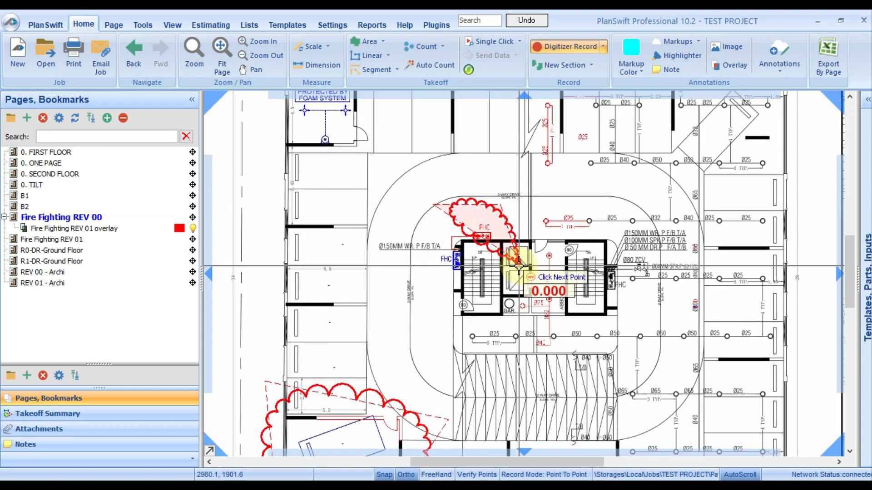
{"action": "left_click", "coordinate": [433, 282]}
Step: Draw a revision cloud around the generator room and its foam system note in the plan's upper-left corner
{"action": "left_click", "coordinate": [306, 198]}
{"action": "left_click", "coordinate": [437, 216]}
{"action": "left_click", "coordinate": [386, 303]}
{"action": "left_click", "coordinate": [339, 303]}
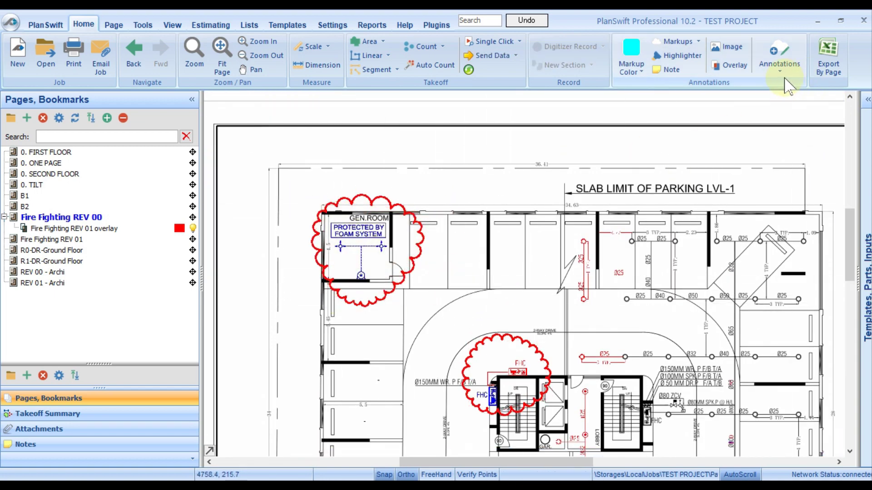
Step: Place a PRELIMINARY rubber stamp above the generator room, at the upper-left corner of the drawing
{"action": "left_click", "coordinate": [780, 63]}
{"action": "mouse_move", "coordinate": [794, 97]}
{"action": "left_click", "coordinate": [671, 295]}
{"action": "scroll", "coordinate": [562, 196], "scroll_direction": "down", "scroll_amount": 3}
{"action": "left_click", "coordinate": [561, 196]}
{"action": "scroll", "coordinate": [562, 196], "scroll_direction": "up", "scroll_amount": 3}
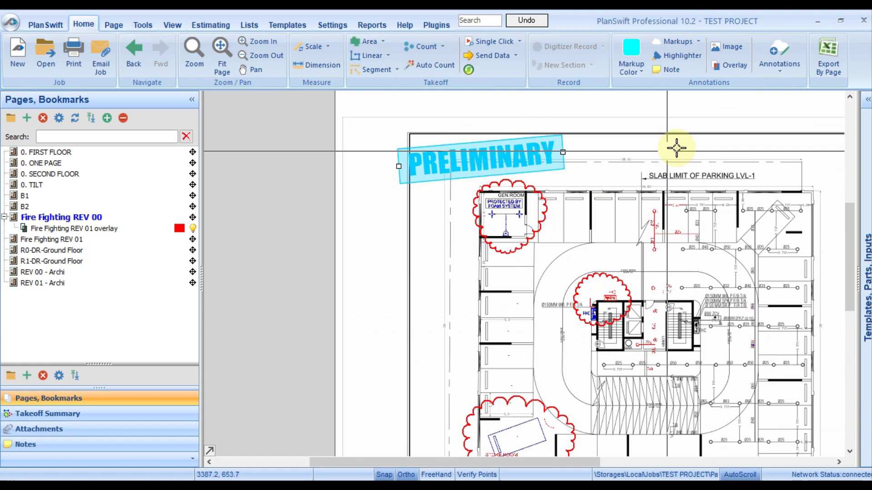
Step: Place a RECEIVED rubber stamp just above the revision cloud around the store room
{"action": "left_click", "coordinate": [779, 64]}
{"action": "left_click", "coordinate": [655, 311]}
{"action": "left_click", "coordinate": [440, 389]}
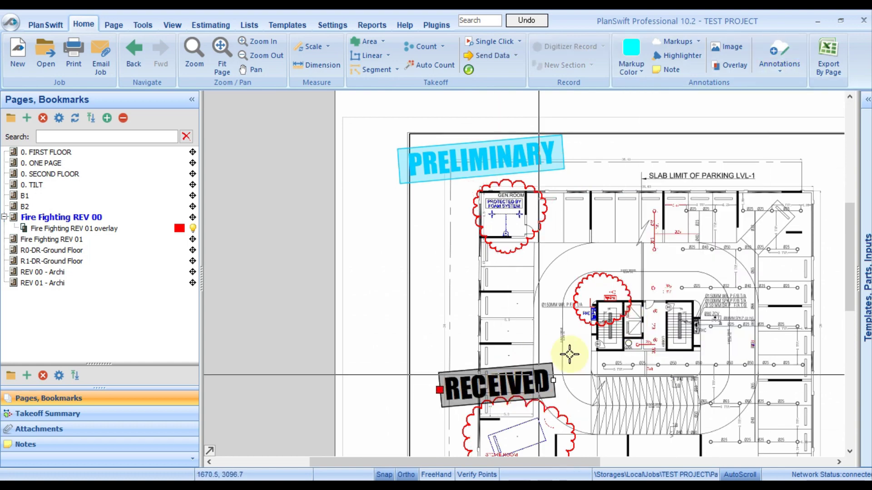
{"action": "mouse_move", "coordinate": [568, 351]}
{"action": "left_mouse_down"}
{"action": "mouse_move", "coordinate": [475, 256]}
{"action": "mouse_move", "coordinate": [438, 294]}
{"action": "left_mouse_up"}
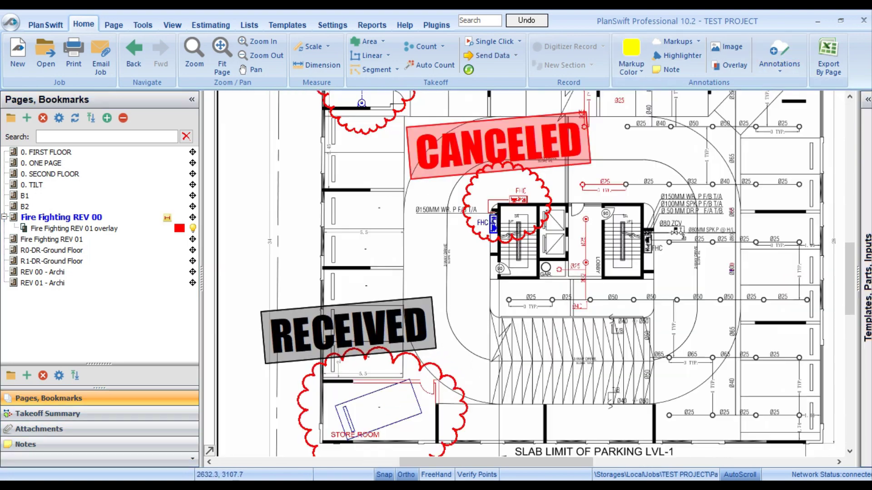
{"action": "left_click_drag", "start_coordinate": [541, 274], "coordinate": [528, 262]}
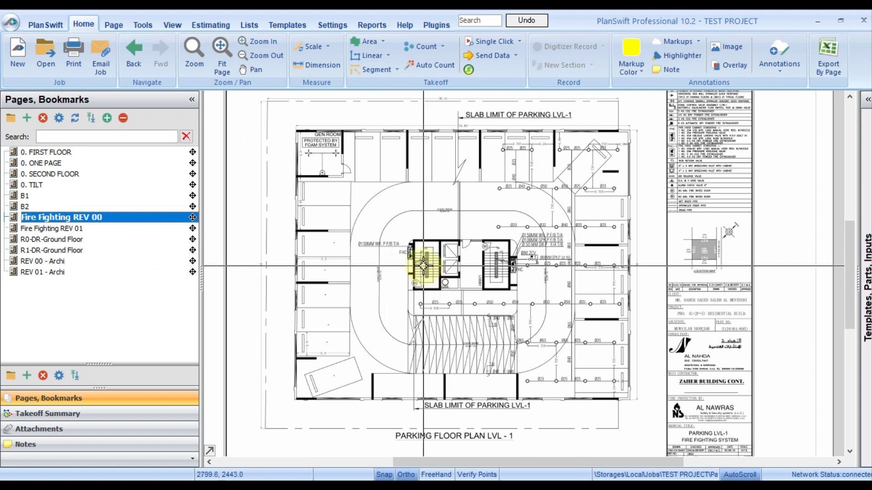
{"action": "left_click", "coordinate": [26, 118]}
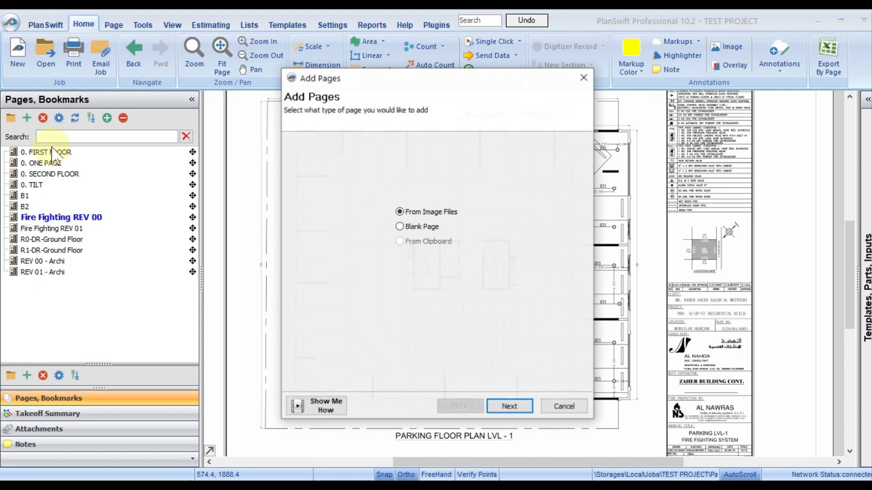
{"action": "left_click", "coordinate": [517, 406]}
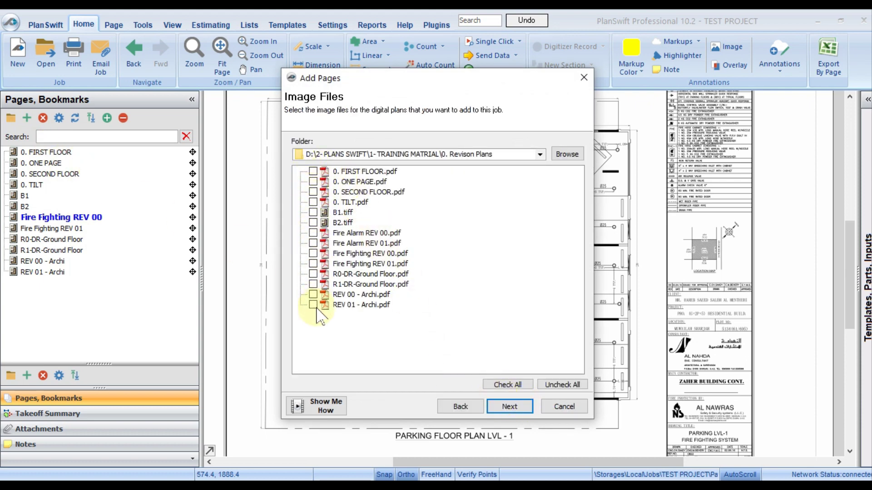
{"action": "left_click", "coordinate": [507, 384]}
{"action": "left_click", "coordinate": [509, 406]}
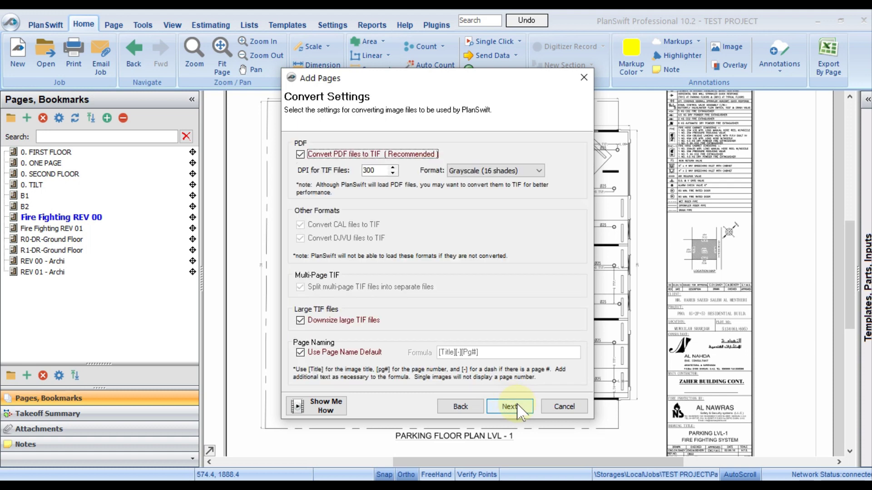
{"action": "left_click", "coordinate": [563, 406]}
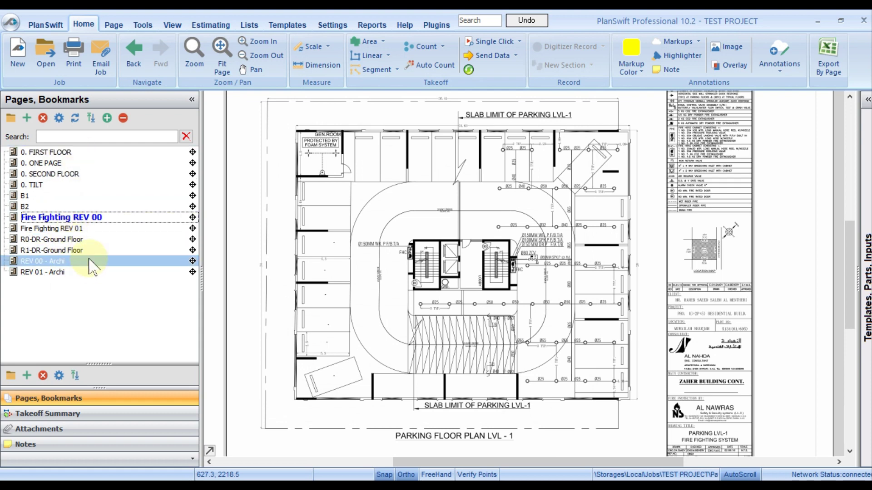
Step: Compare the parking floor plan on page Fire Fighting REV 00 with its revised version on page Fire Fighting REV 01
{"action": "left_click", "coordinate": [65, 228]}
{"action": "left_click", "coordinate": [64, 219]}
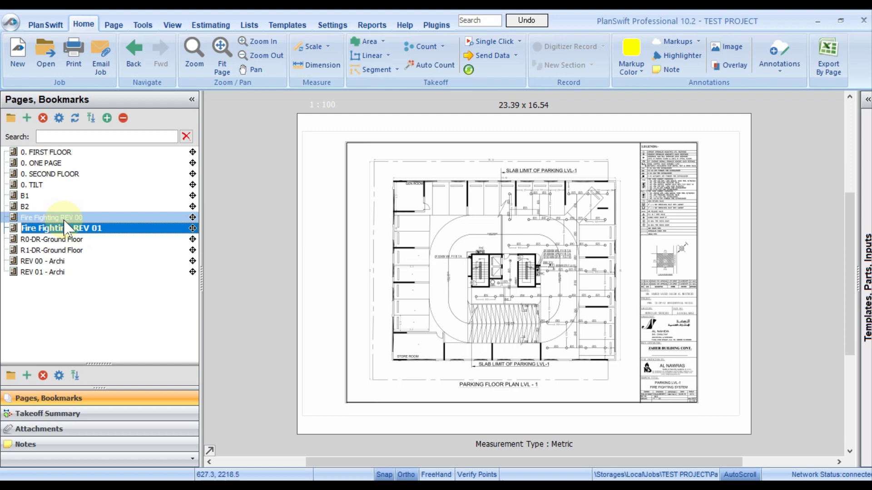
{"action": "left_click", "coordinate": [65, 228]}
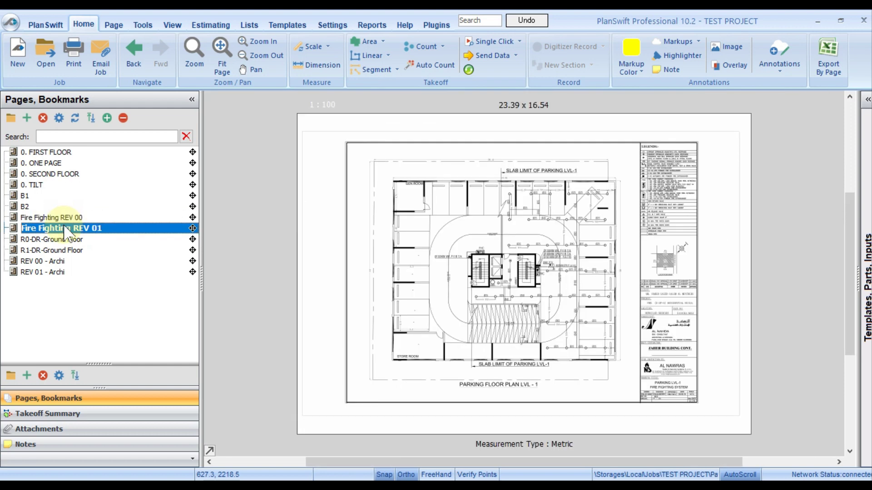
{"action": "left_click", "coordinate": [70, 218]}
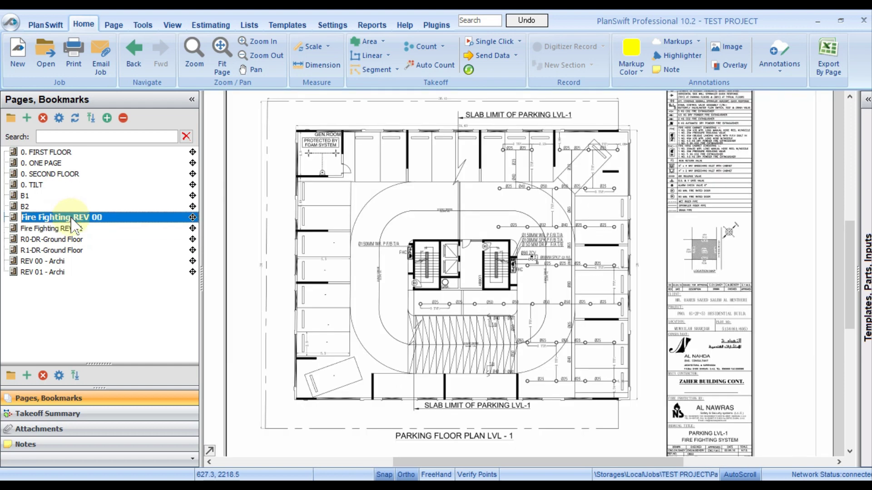
{"action": "left_click", "coordinate": [74, 229]}
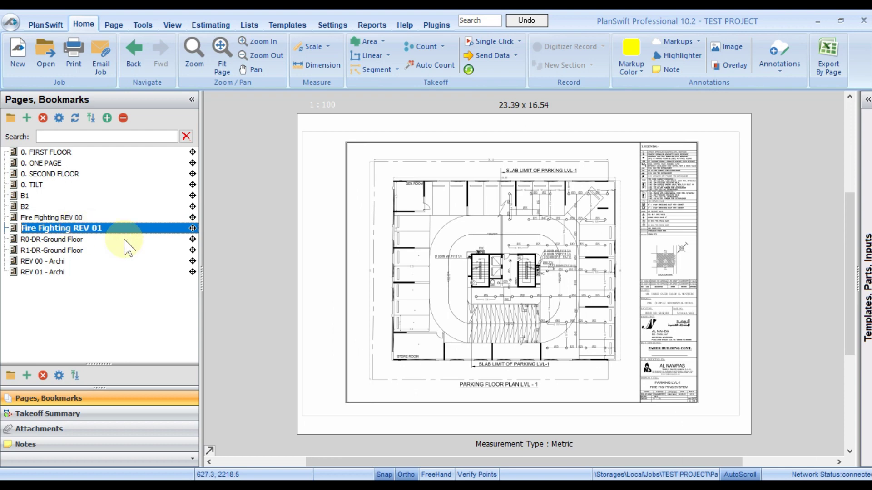
{"action": "scroll", "coordinate": [485, 244], "scroll_direction": "up", "scroll_amount": 1}
{"action": "left_click_drag", "start_coordinate": [486, 243], "coordinate": [424, 242]}
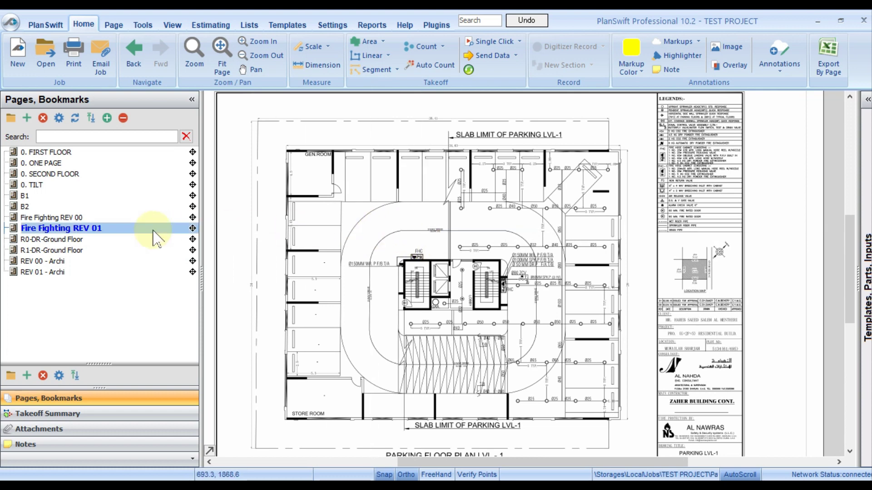
{"action": "left_click", "coordinate": [98, 218]}
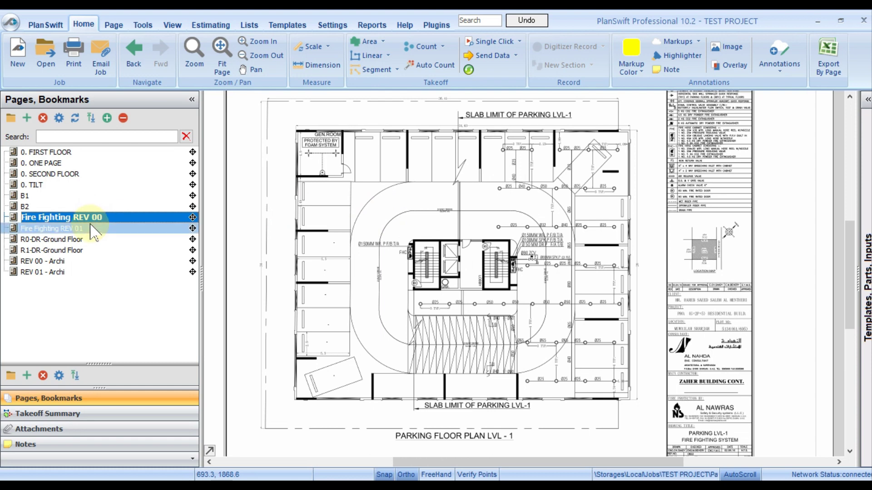
{"action": "left_click", "coordinate": [93, 229]}
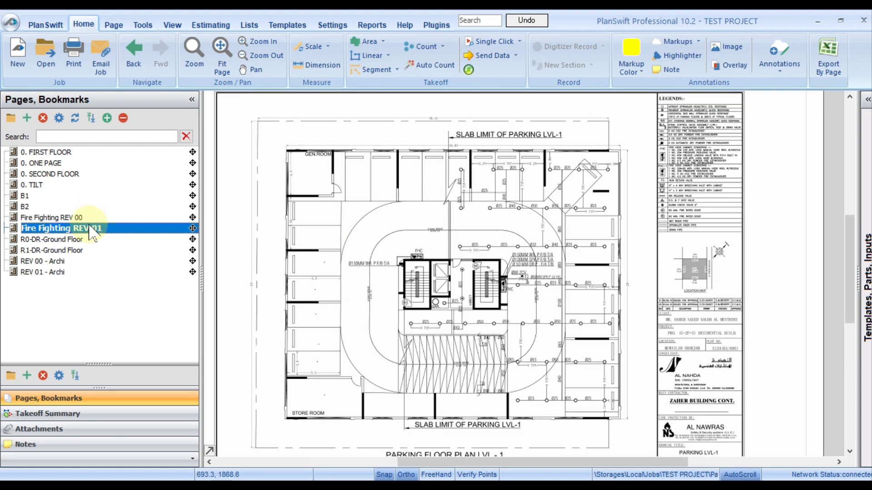
{"action": "left_click", "coordinate": [84, 218]}
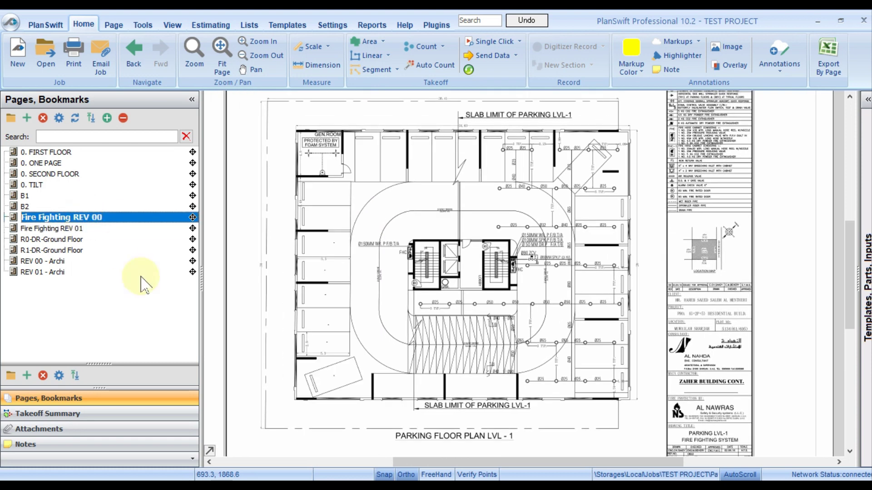
{"action": "scroll", "coordinate": [297, 404], "scroll_direction": "up", "scroll_amount": 2}
{"action": "left_click_drag", "start_coordinate": [380, 157], "coordinate": [329, 334]}
{"action": "scroll", "coordinate": [329, 335], "scroll_direction": "up", "scroll_amount": 1}
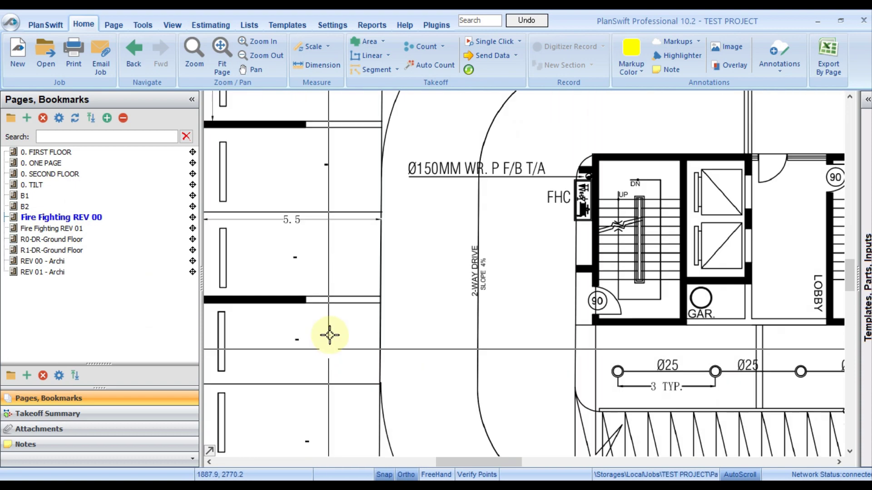
{"action": "scroll", "coordinate": [336, 330], "scroll_direction": "down", "scroll_amount": 1}
{"action": "scroll", "coordinate": [355, 255], "scroll_direction": "down", "scroll_amount": 1}
{"action": "scroll", "coordinate": [356, 255], "scroll_direction": "down", "scroll_amount": 2}
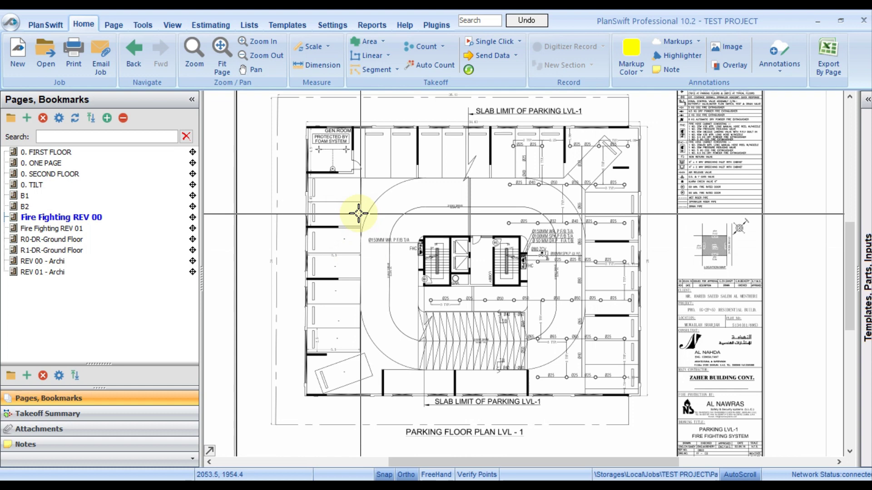
Step: Add a Comparative Overlay of page Fire Fighting REV 01 to the Fire Fighting REV 00 page
{"action": "left_click", "coordinate": [103, 220]}
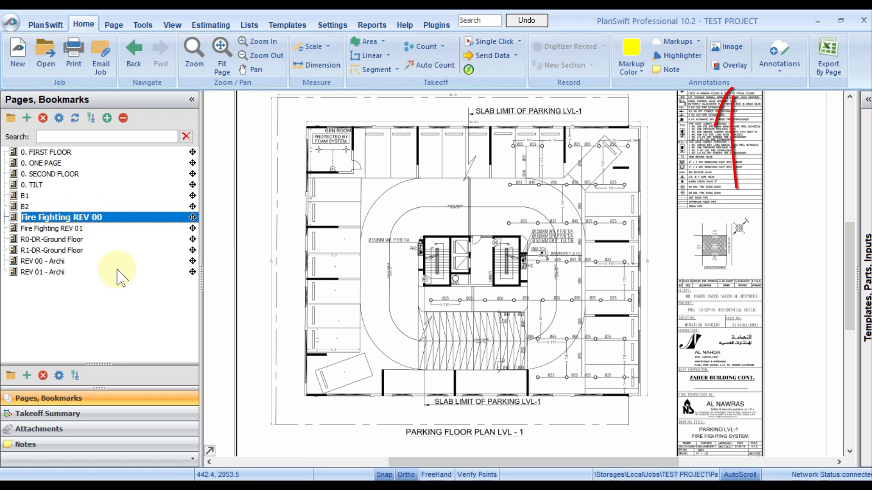
{"action": "left_click", "coordinate": [732, 69]}
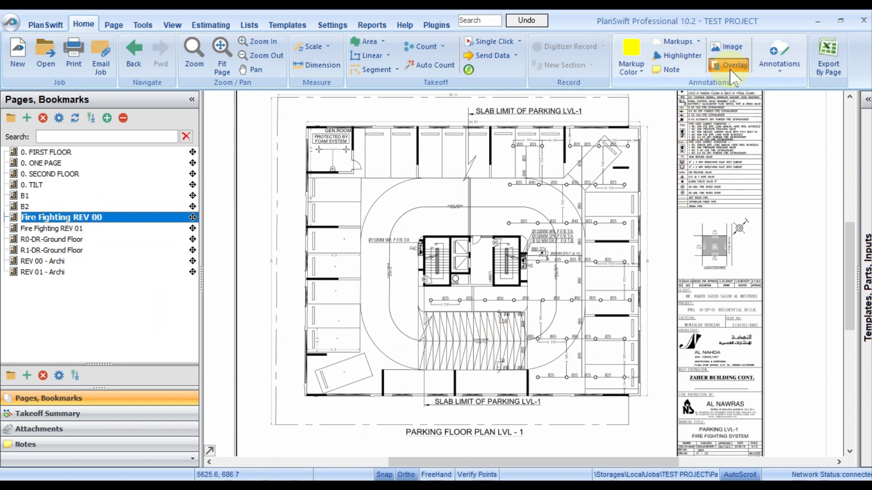
{"action": "left_click", "coordinate": [397, 253]}
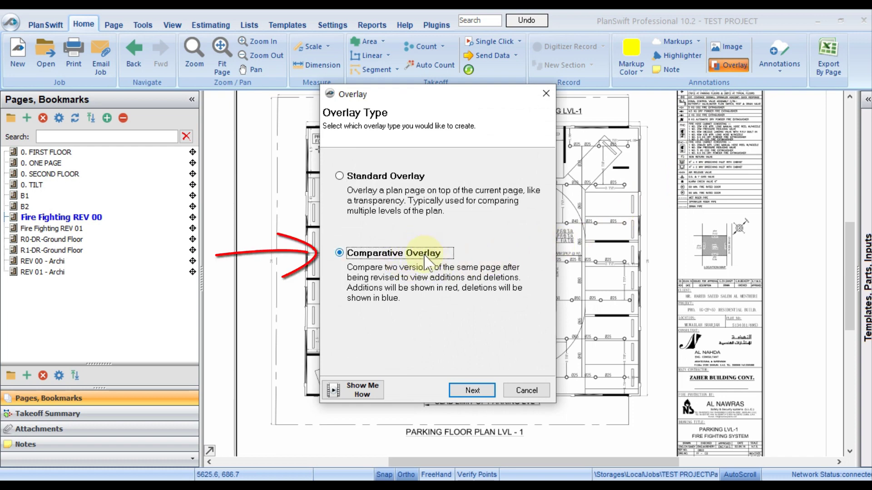
{"action": "left_click", "coordinate": [471, 390]}
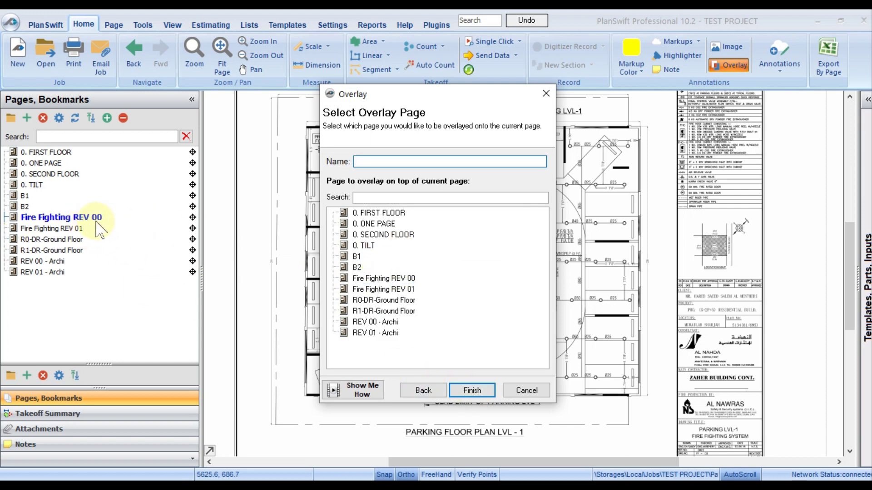
{"action": "left_click", "coordinate": [373, 290]}
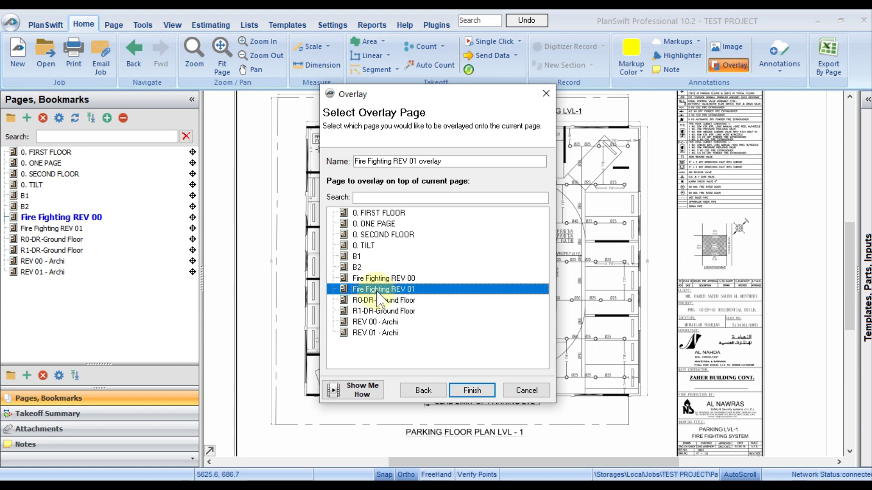
{"action": "left_click", "coordinate": [472, 390]}
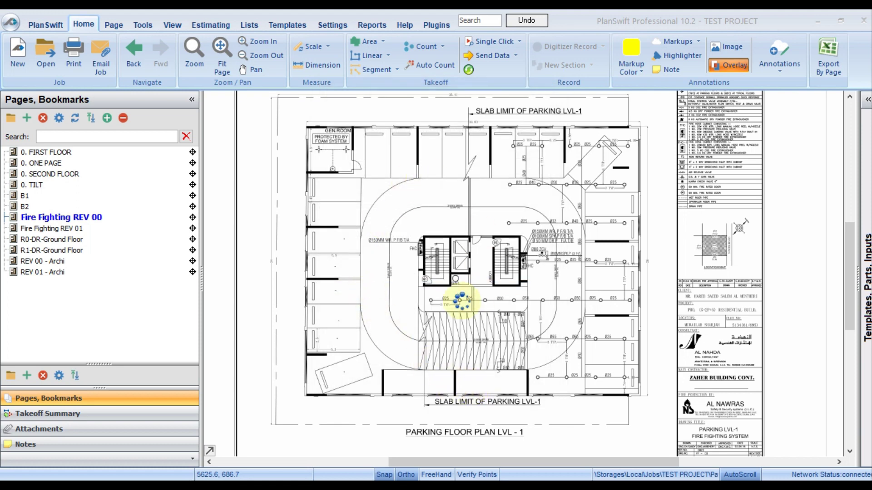
{"action": "left_click", "coordinate": [518, 251]}
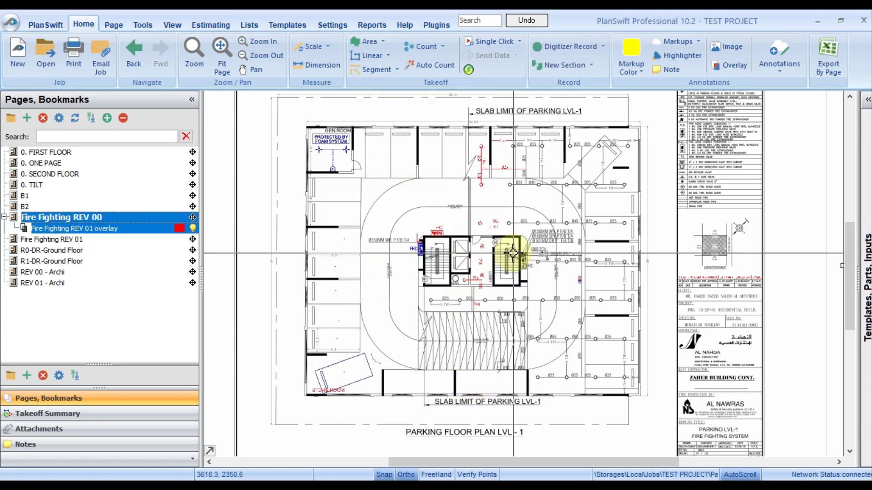
Step: Examine the additions and deletions across the plan, hiding the Fire Fighting REV 01 overlay and showing it again for comparison
{"action": "left_click", "coordinate": [360, 180]}
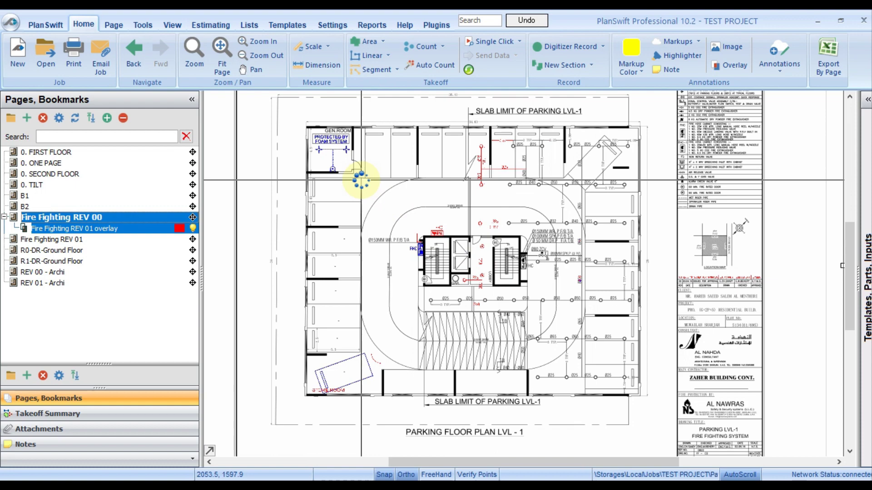
{"action": "scroll", "coordinate": [361, 180], "scroll_direction": "up", "scroll_amount": 1}
{"action": "left_click_drag", "start_coordinate": [360, 171], "coordinate": [355, 202]}
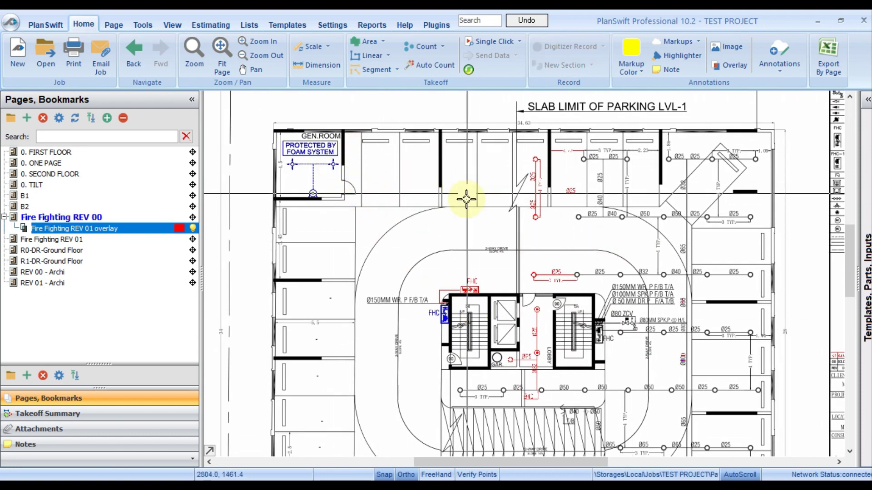
{"action": "left_click", "coordinate": [193, 228]}
{"action": "left_click_drag", "start_coordinate": [535, 300], "coordinate": [517, 193]}
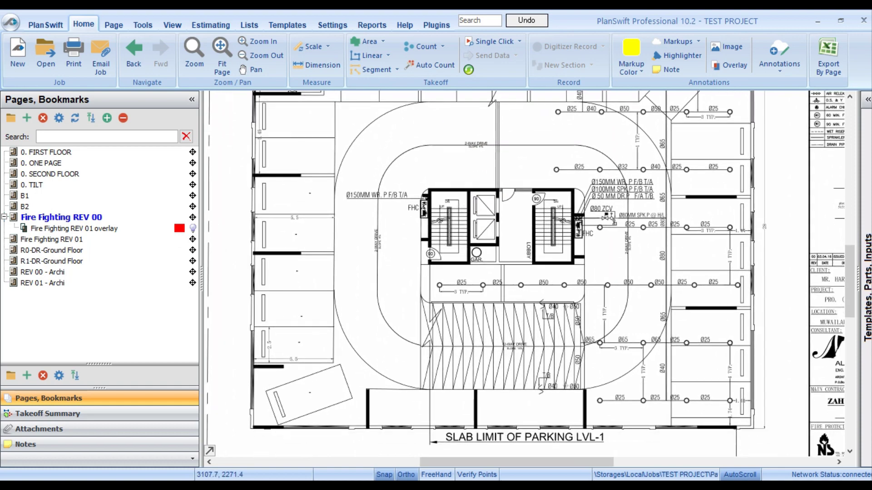
{"action": "left_click_drag", "start_coordinate": [513, 286], "coordinate": [579, 353]}
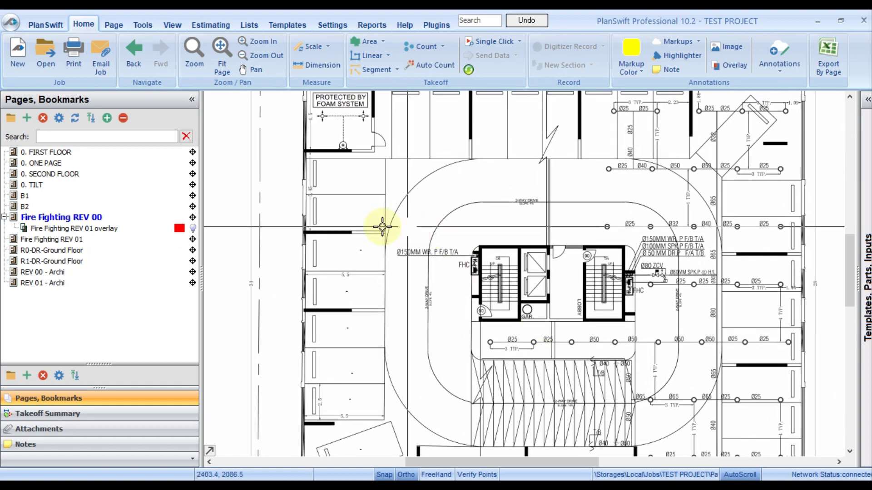
{"action": "left_click", "coordinate": [193, 229]}
{"action": "left_click_drag", "start_coordinate": [395, 181], "coordinate": [380, 244]}
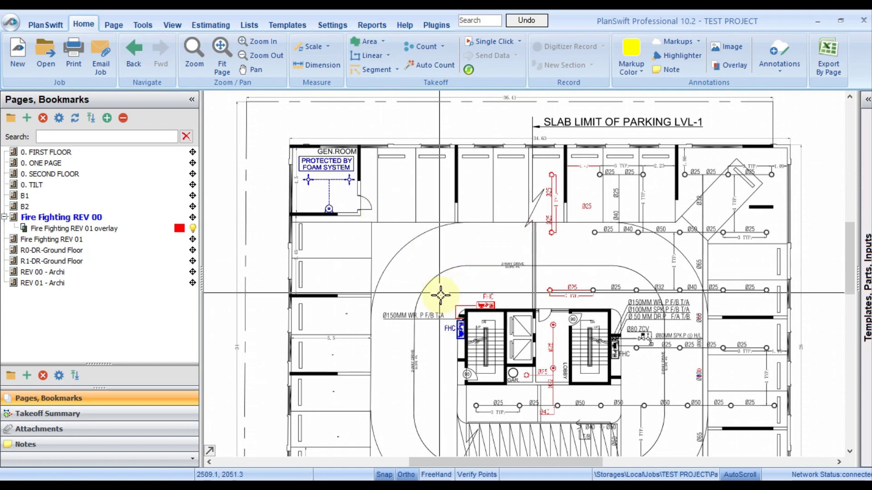
Step: Examine the overlay's colour-coded differences around the stair core, the ramp and the sprinkler lines beside it
{"action": "left_click_drag", "start_coordinate": [442, 297], "coordinate": [418, 208]}
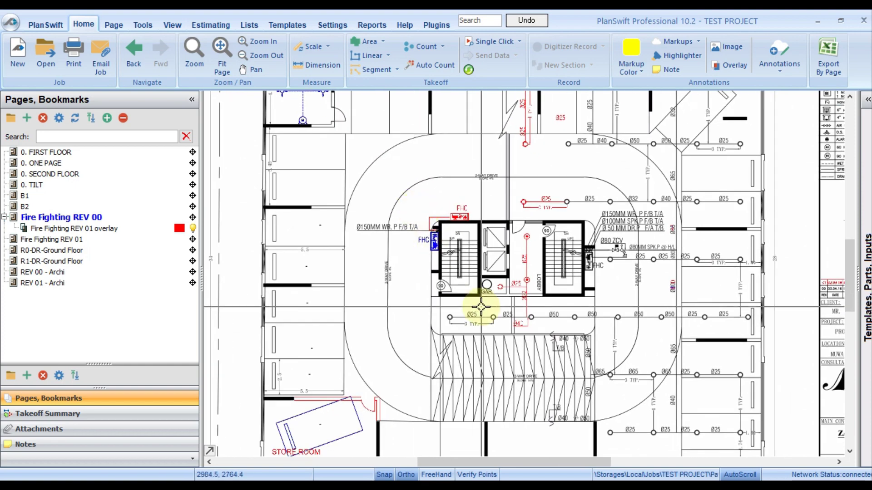
{"action": "left_click_drag", "start_coordinate": [485, 314], "coordinate": [467, 234]}
{"action": "scroll", "coordinate": [722, 380], "scroll_direction": "up", "scroll_amount": 2}
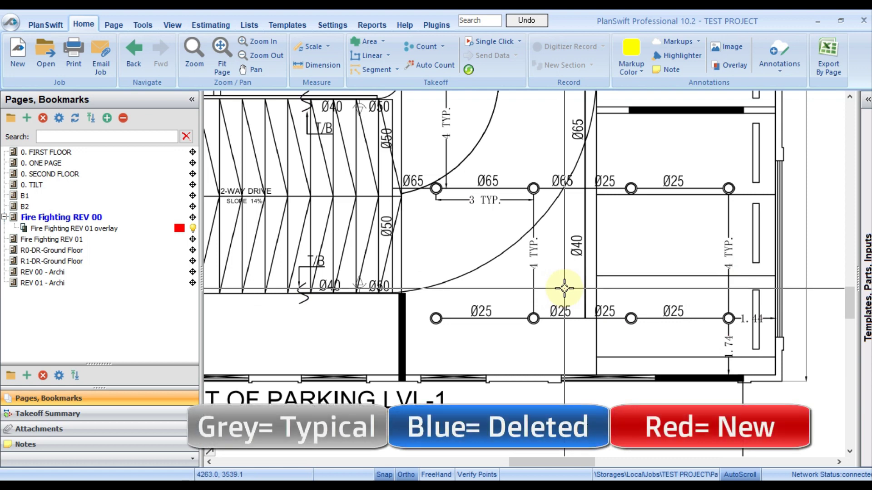
{"action": "scroll", "coordinate": [564, 288], "scroll_direction": "down", "scroll_amount": 2}
{"action": "scroll", "coordinate": [510, 329], "scroll_direction": "up", "scroll_amount": 2}
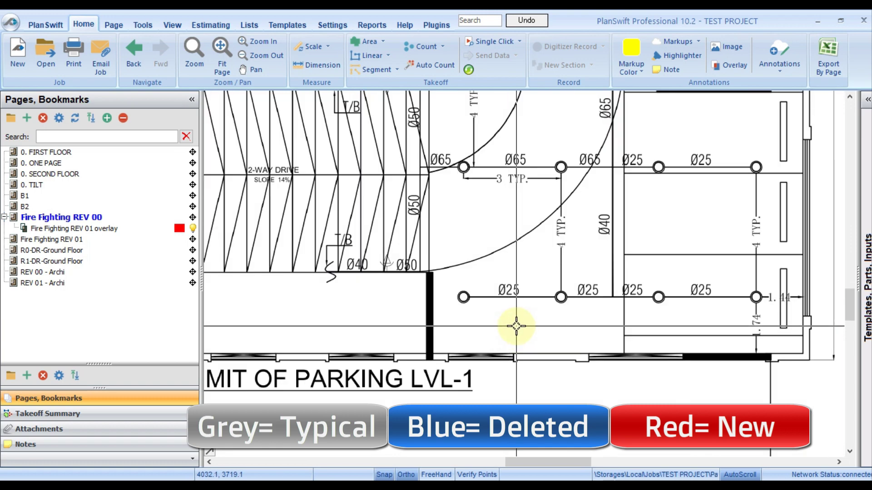
{"action": "scroll", "coordinate": [545, 272], "scroll_direction": "down", "scroll_amount": 1}
{"action": "scroll", "coordinate": [563, 248], "scroll_direction": "up", "scroll_amount": 1}
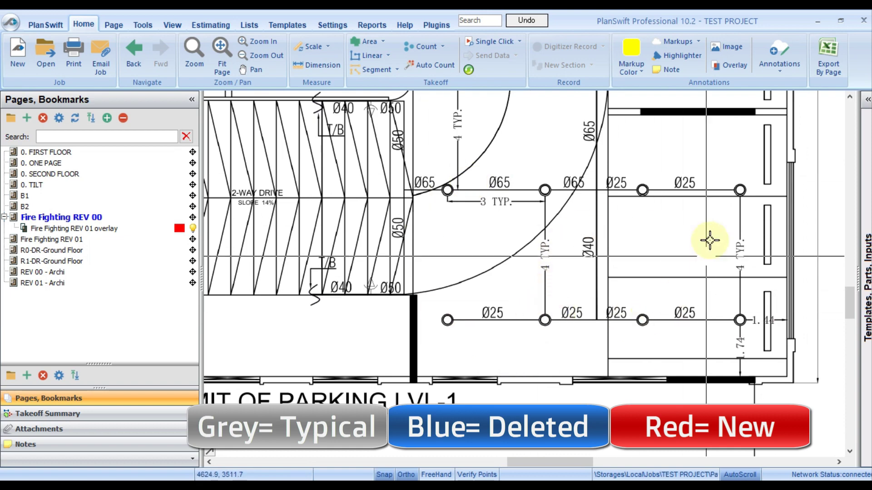
{"action": "scroll", "coordinate": [570, 304], "scroll_direction": "down", "scroll_amount": 3}
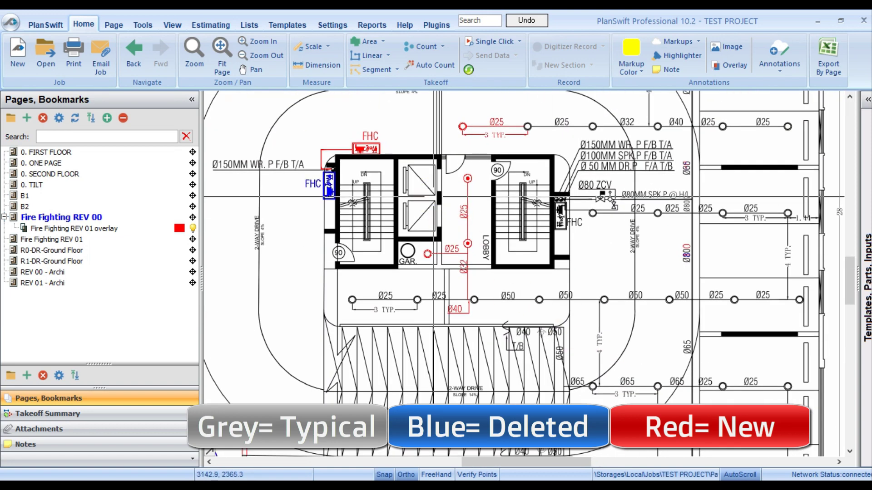
{"action": "scroll", "coordinate": [467, 269], "scroll_direction": "up", "scroll_amount": 3}
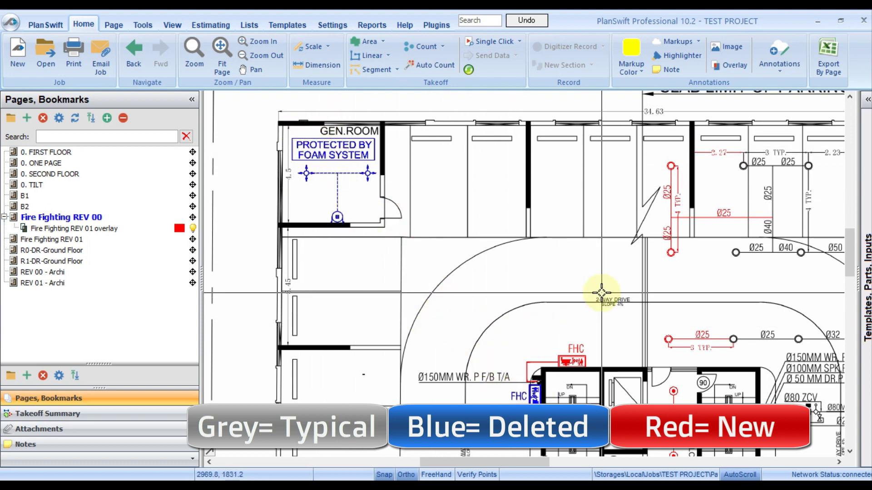
Step: Inspect the colour-coded changes near the generator room, the upper sprinkler branches, the store room and the lobby
{"action": "left_click_drag", "start_coordinate": [601, 293], "coordinate": [511, 288]}
{"action": "left_click_drag", "start_coordinate": [603, 234], "coordinate": [553, 236]}
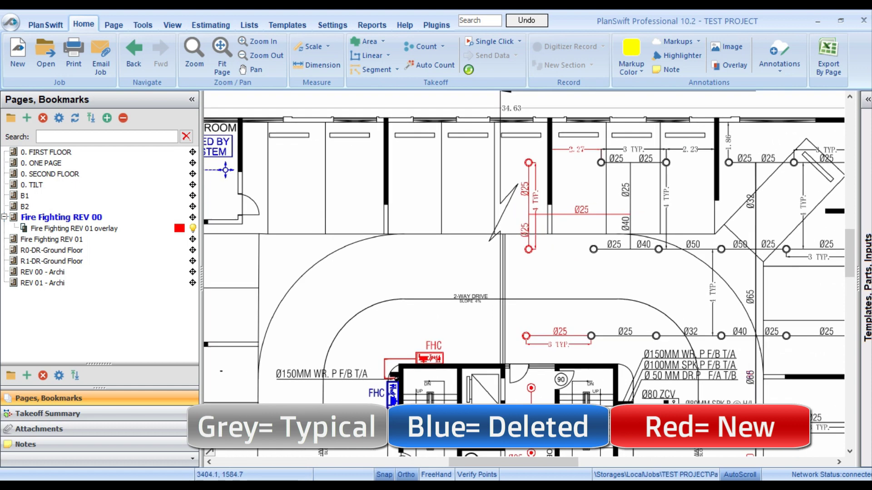
{"action": "left_click_drag", "start_coordinate": [438, 213], "coordinate": [486, 226]}
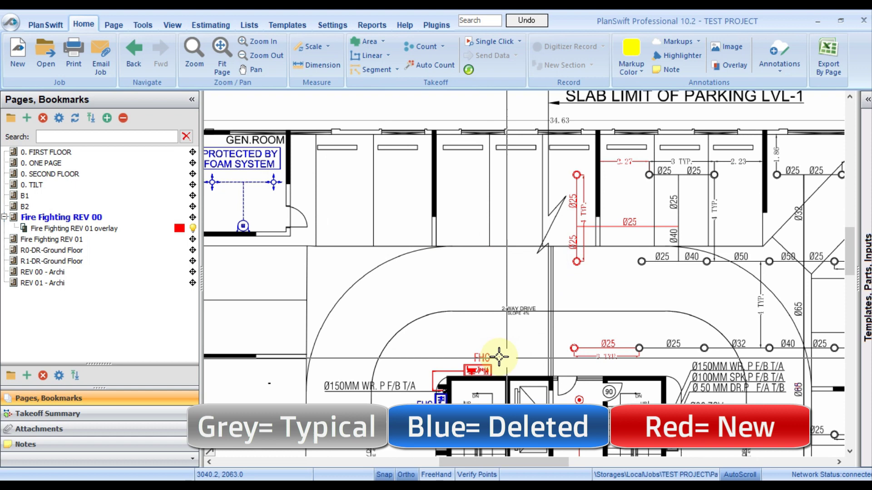
{"action": "left_click_drag", "start_coordinate": [426, 254], "coordinate": [456, 256]}
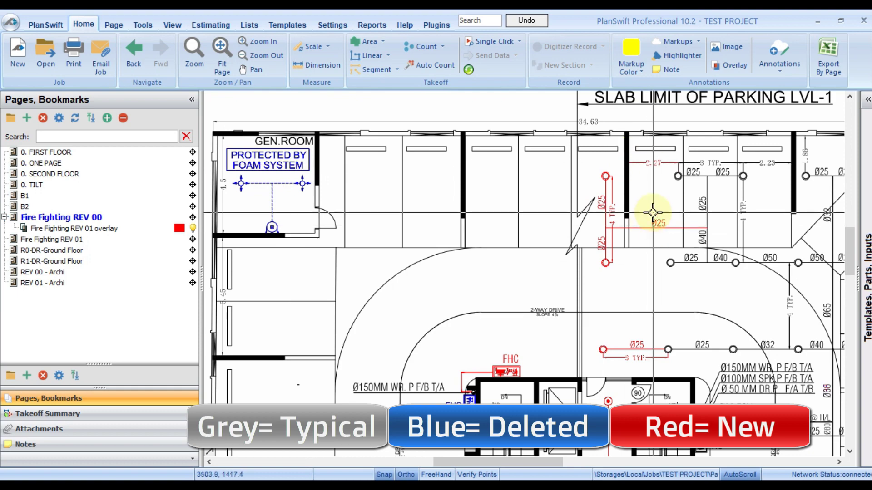
{"action": "scroll", "coordinate": [529, 171], "scroll_direction": "down", "scroll_amount": 4}
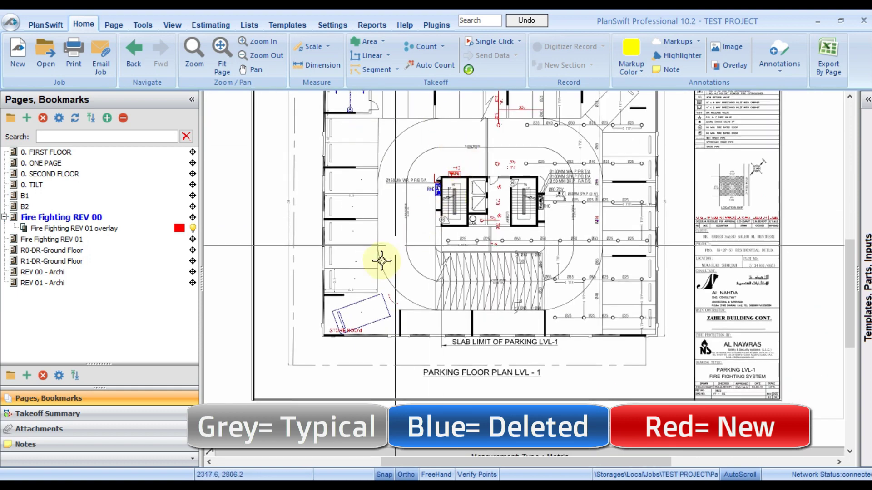
{"action": "scroll", "coordinate": [338, 305], "scroll_direction": "up", "scroll_amount": 5}
{"action": "scroll", "coordinate": [347, 292], "scroll_direction": "up", "scroll_amount": 2}
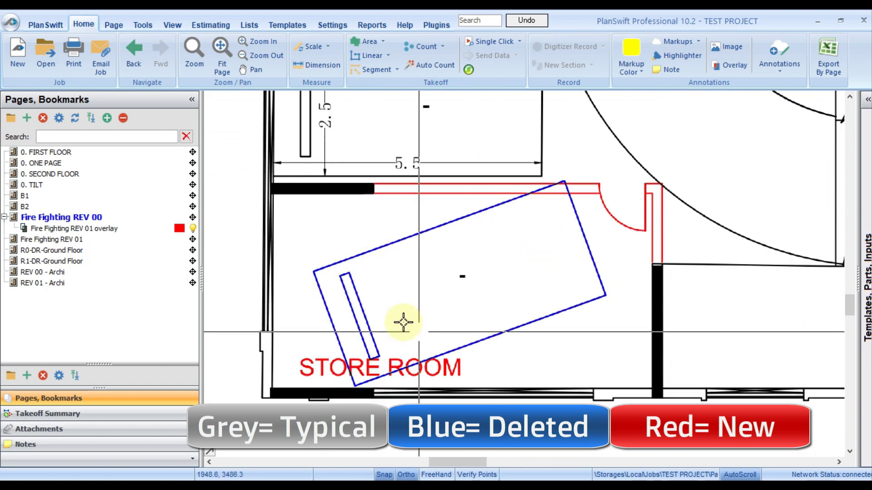
{"action": "scroll", "coordinate": [399, 321], "scroll_direction": "up", "scroll_amount": 2}
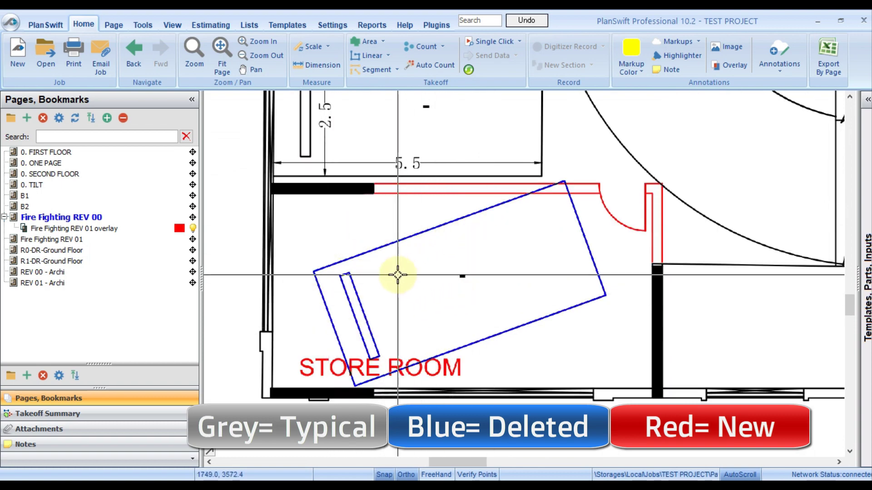
{"action": "scroll", "coordinate": [378, 289], "scroll_direction": "down", "scroll_amount": 4}
{"action": "scroll", "coordinate": [415, 266], "scroll_direction": "up", "scroll_amount": 5}
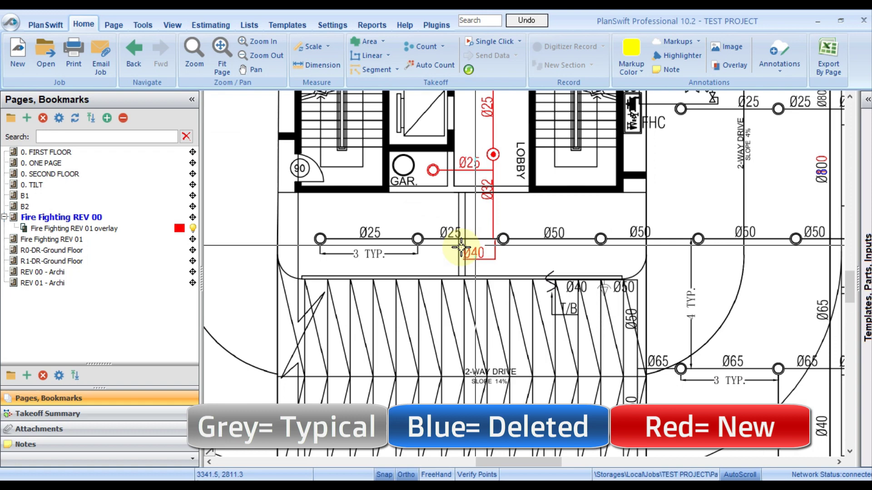
{"action": "scroll", "coordinate": [498, 239], "scroll_direction": "down", "scroll_amount": 1}
{"action": "left_click_drag", "start_coordinate": [632, 136], "coordinate": [572, 429]}
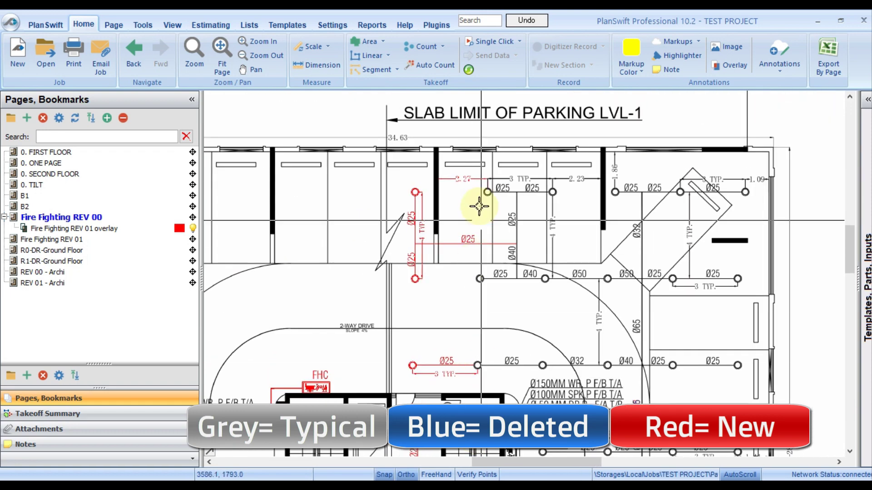
{"action": "scroll", "coordinate": [480, 176], "scroll_direction": "up", "scroll_amount": 3}
{"action": "scroll", "coordinate": [530, 140], "scroll_direction": "down", "scroll_amount": 3}
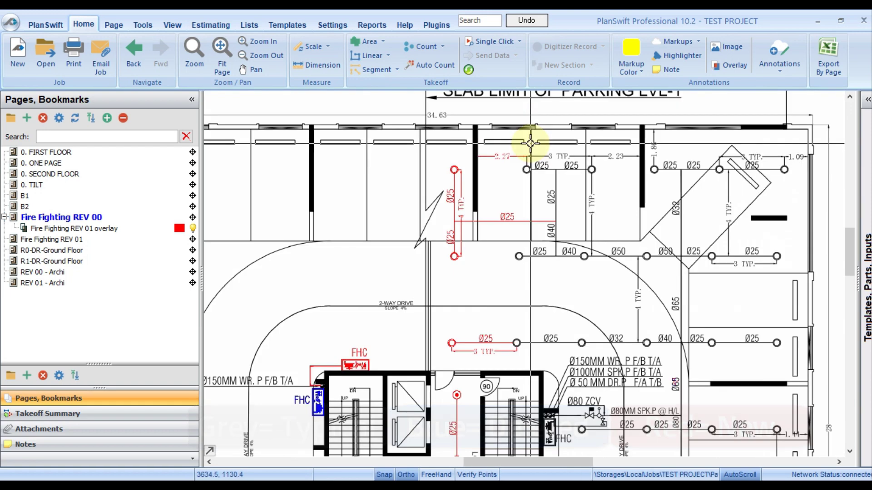
Step: Draw a four-point revision cloud around the store room area with the blue parking bay and red walls
{"action": "left_click_drag", "start_coordinate": [380, 375], "coordinate": [468, 209]}
{"action": "scroll", "coordinate": [381, 356], "scroll_direction": "up", "scroll_amount": 2}
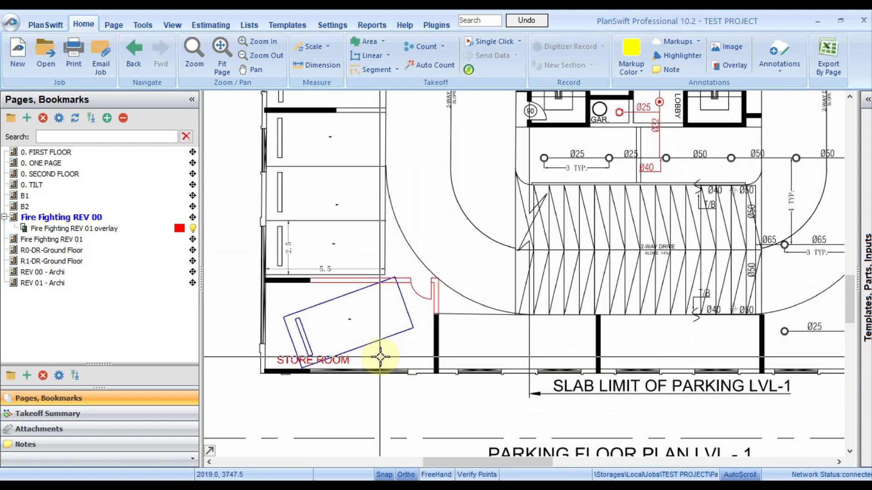
{"action": "left_click", "coordinate": [777, 75]}
{"action": "mouse_move", "coordinate": [778, 87]}
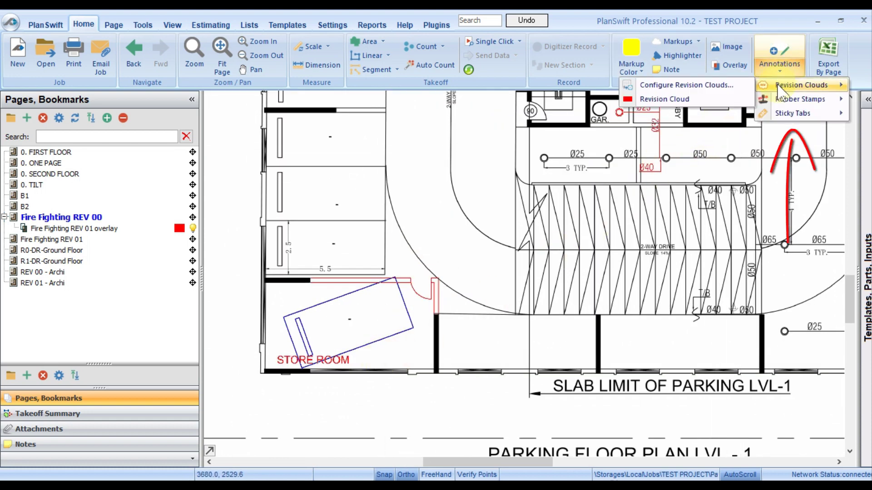
{"action": "left_click", "coordinate": [691, 105]}
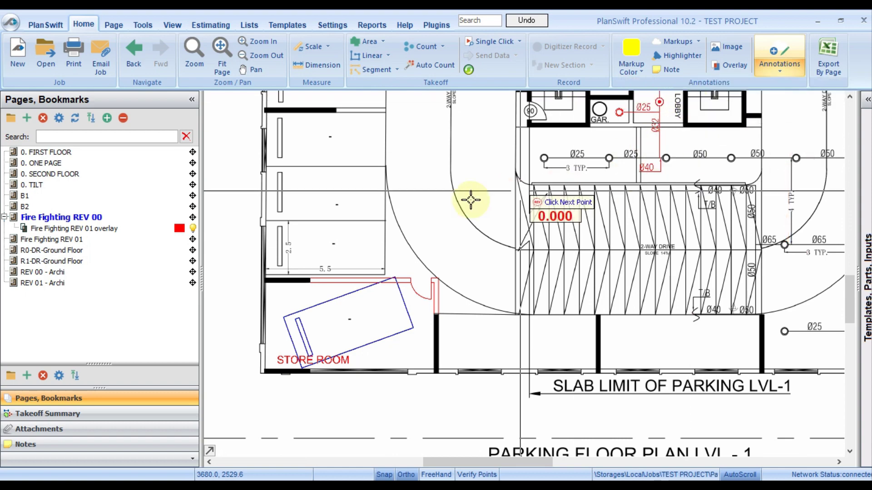
{"action": "scroll", "coordinate": [467, 194], "scroll_direction": "down", "scroll_amount": 2}
{"action": "left_click", "coordinate": [290, 227]}
{"action": "left_click", "coordinate": [470, 227]}
{"action": "left_click", "coordinate": [463, 353]}
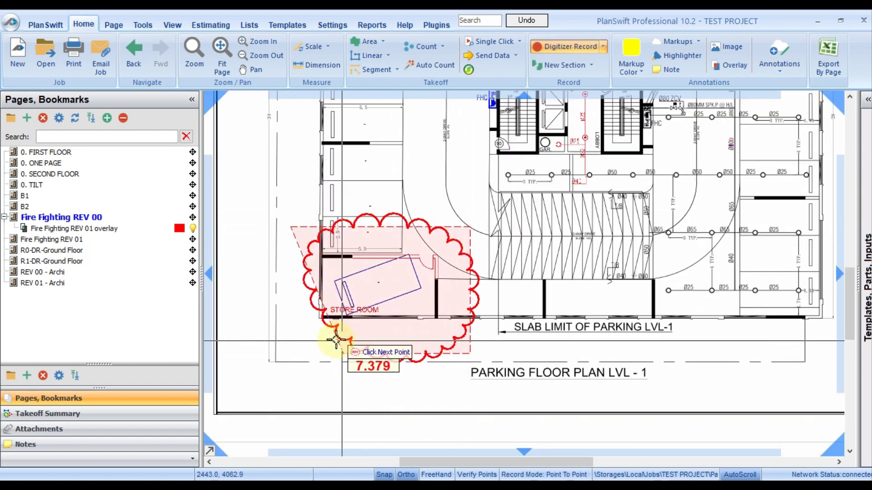
{"action": "right_click", "coordinate": [321, 336]}
Step: Draw a second four-point revision cloud around the relocated FHC cabinet beside the stair core and end the revision cloud command
{"action": "left_click_drag", "start_coordinate": [536, 155], "coordinate": [485, 317]}
{"action": "left_click", "coordinate": [415, 206]}
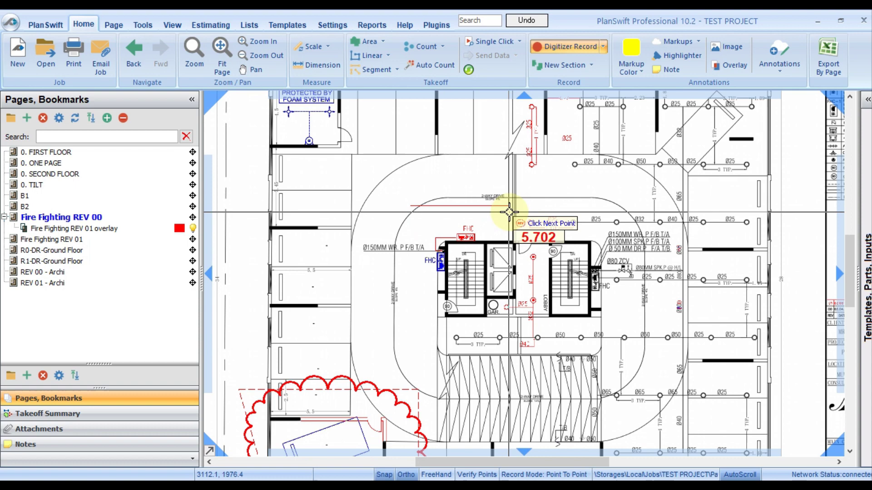
{"action": "left_click", "coordinate": [505, 208]}
{"action": "left_click", "coordinate": [468, 285]}
{"action": "right_click", "coordinate": [424, 285]}
{"action": "left_click_drag", "start_coordinate": [384, 229], "coordinate": [418, 154]}
{"action": "left_click_drag", "start_coordinate": [422, 233], "coordinate": [429, 221]}
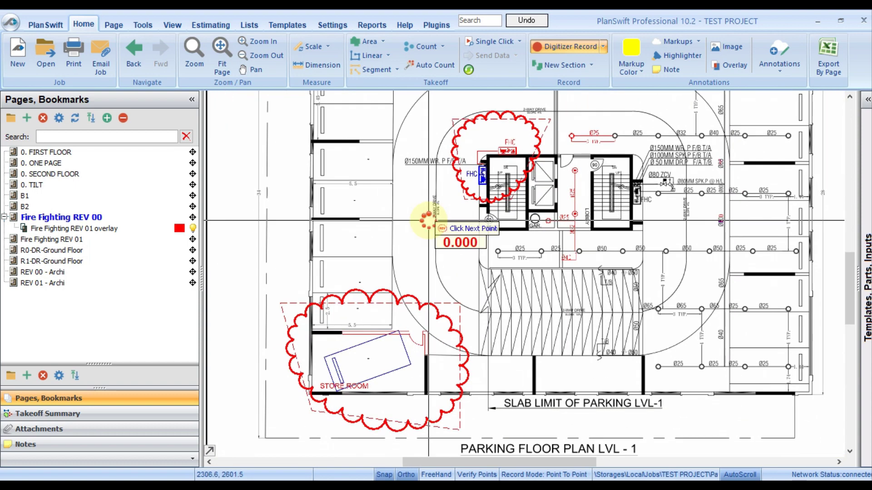
{"action": "key", "text": "Escape"}
Step: Place a REVISED rubber stamp just above the revision cloud around the store room
{"action": "left_click", "coordinate": [778, 59]}
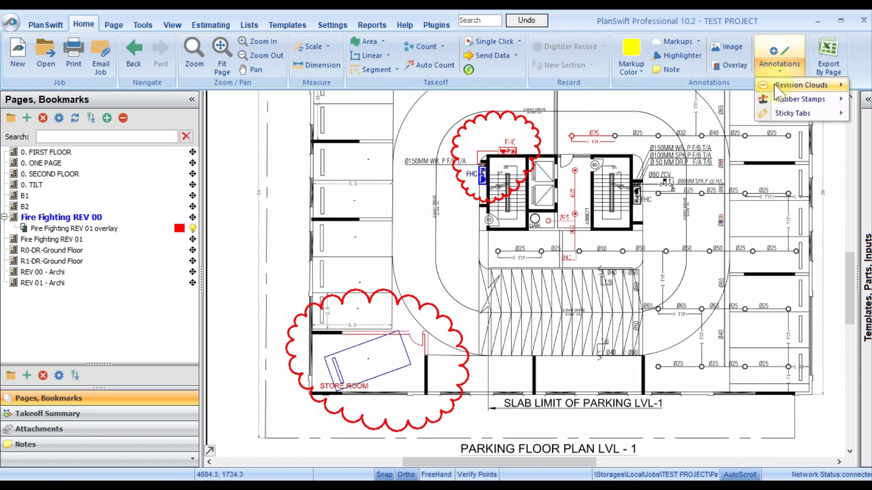
{"action": "mouse_move", "coordinate": [779, 101]}
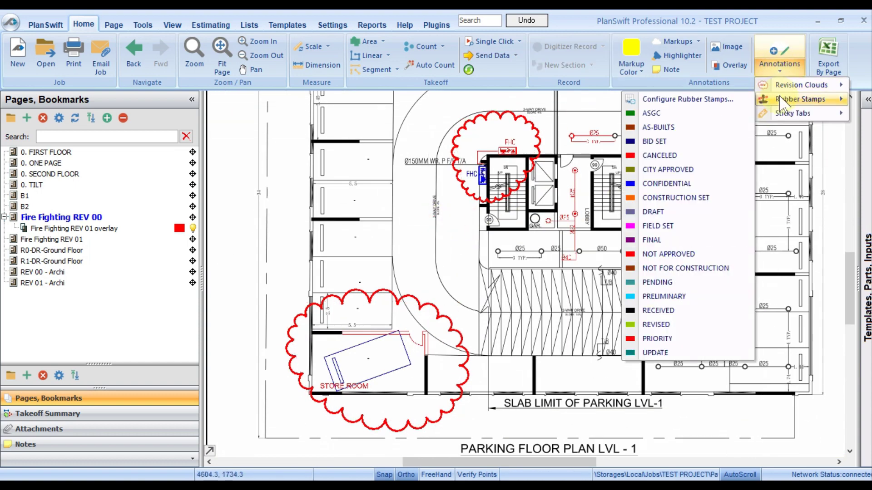
{"action": "left_click", "coordinate": [654, 324]}
{"action": "left_click", "coordinate": [374, 296]}
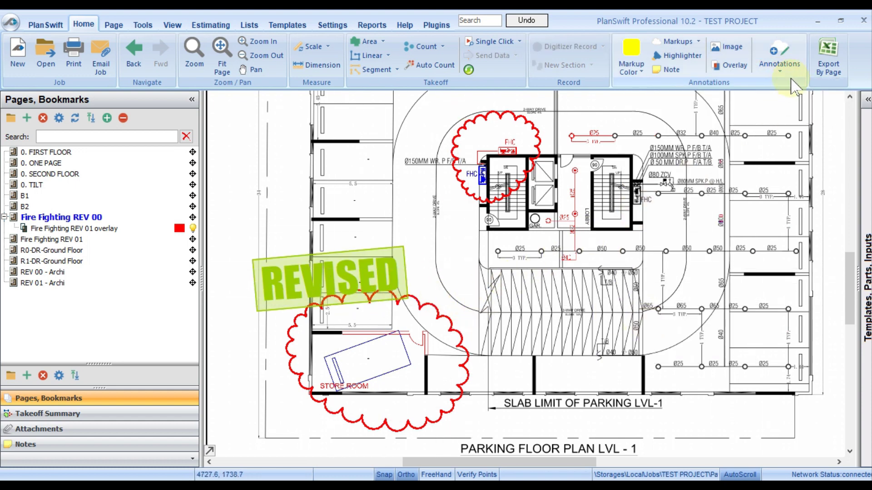
Step: Place an URGENT sticky tab beside the FHC revision cloud, with its tip pointing at the cloud
{"action": "left_click", "coordinate": [778, 59]}
{"action": "mouse_move", "coordinate": [784, 119]}
{"action": "left_click", "coordinate": [670, 127]}
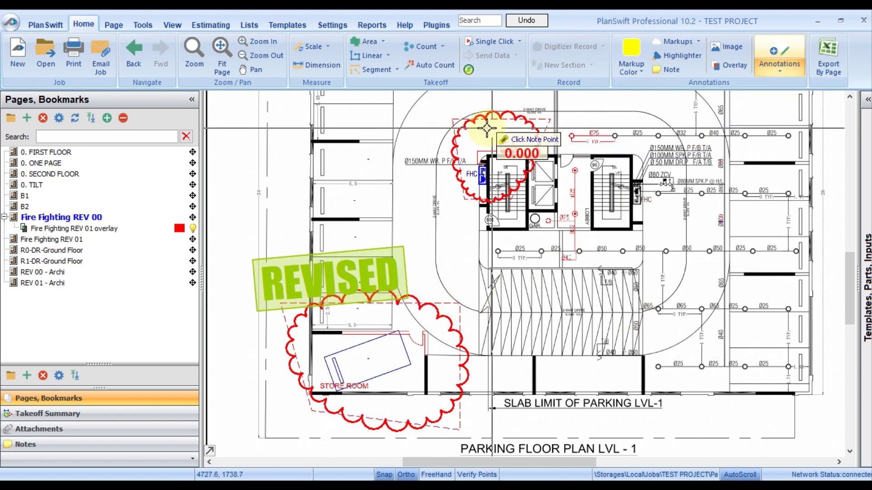
{"action": "left_click", "coordinate": [395, 144]}
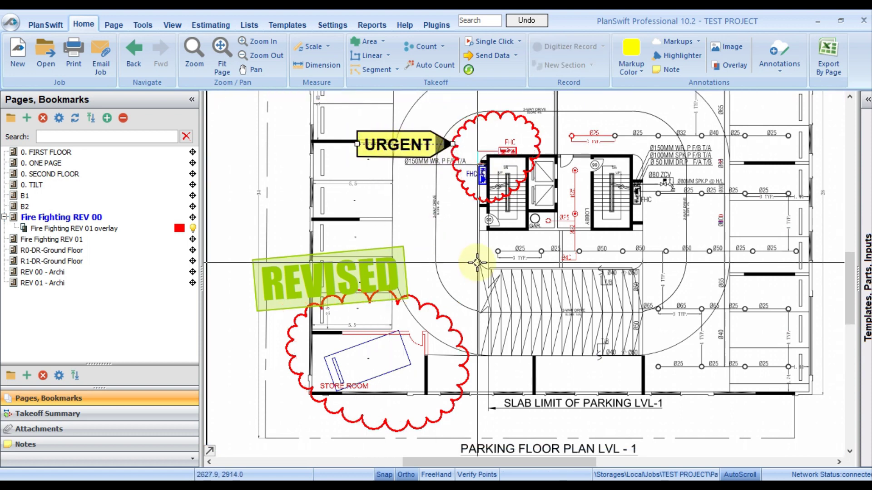
Step: Change the REVISED stamp's properties to a red stamp color, a black label color and the primary label AS BUILT
{"action": "left_click", "coordinate": [368, 278]}
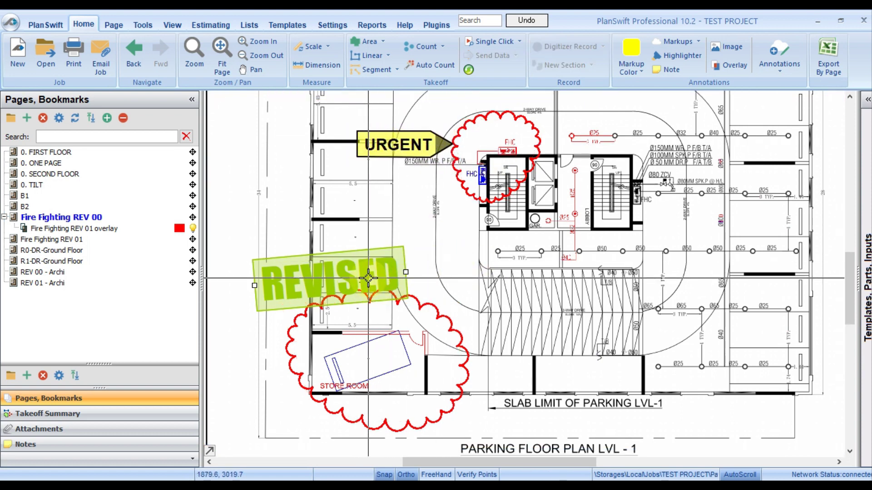
{"action": "right_click", "coordinate": [368, 278]}
{"action": "left_click", "coordinate": [408, 54]}
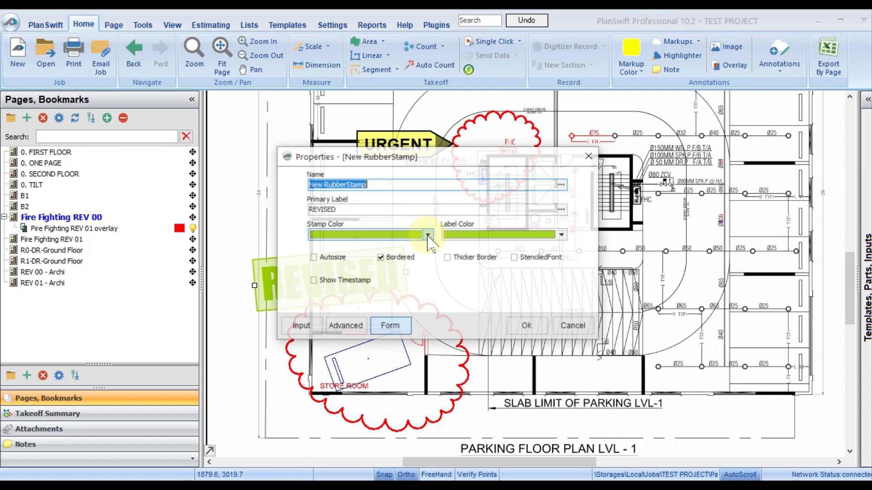
{"action": "left_click", "coordinate": [428, 235]}
{"action": "left_click", "coordinate": [325, 287]}
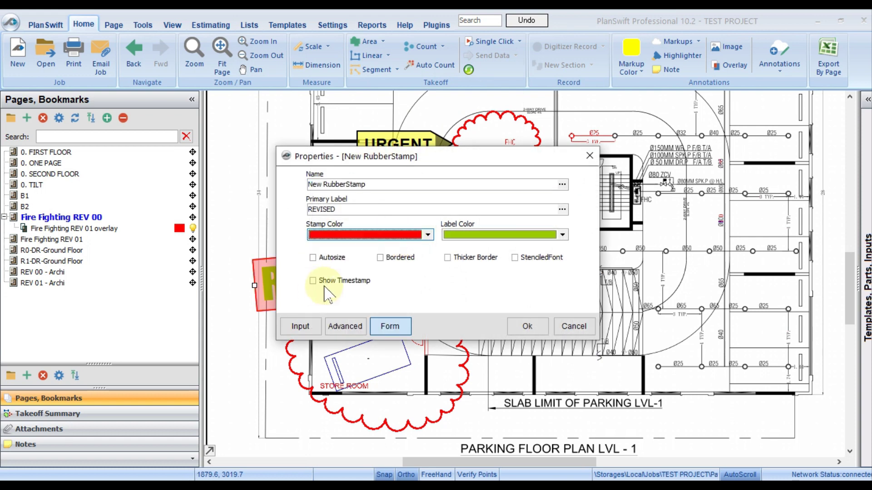
{"action": "left_click", "coordinate": [537, 239]}
{"action": "left_click", "coordinate": [454, 282]}
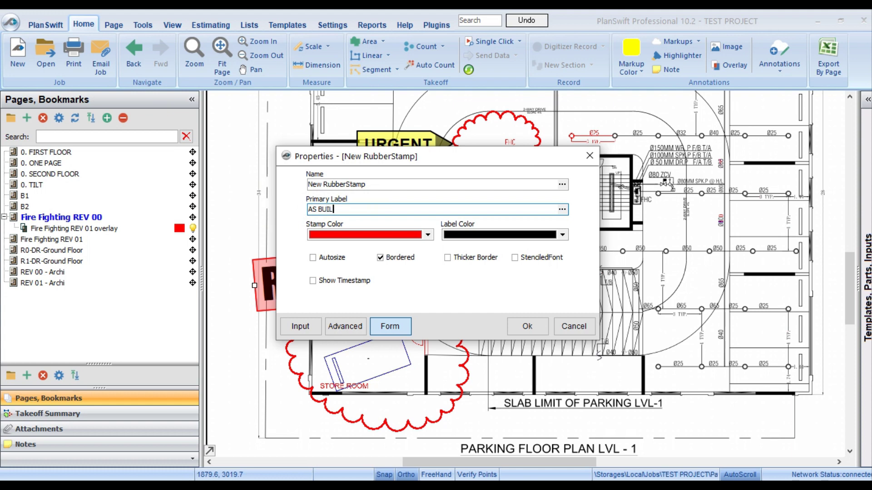
{"action": "left_click", "coordinate": [508, 327]}
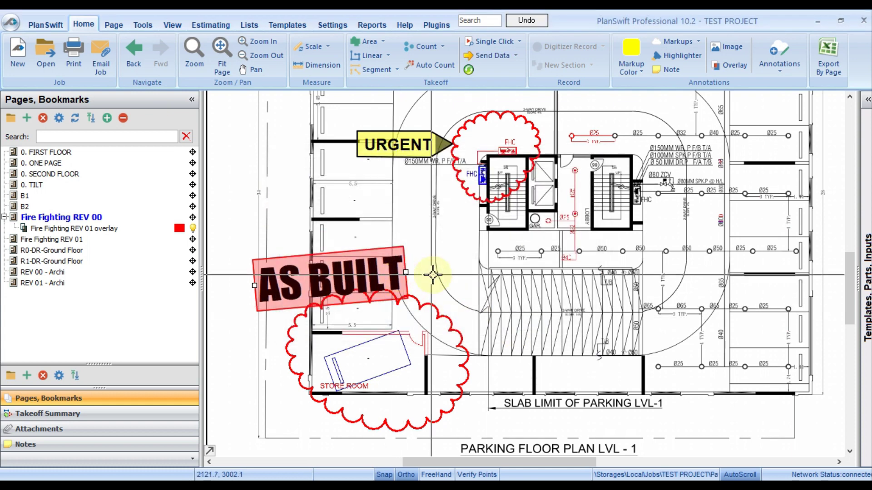
Step: Highlight the revision table in the title block, just below the location map, with a yellow highlighter box
{"action": "scroll", "coordinate": [377, 269], "scroll_direction": "down", "scroll_amount": 3}
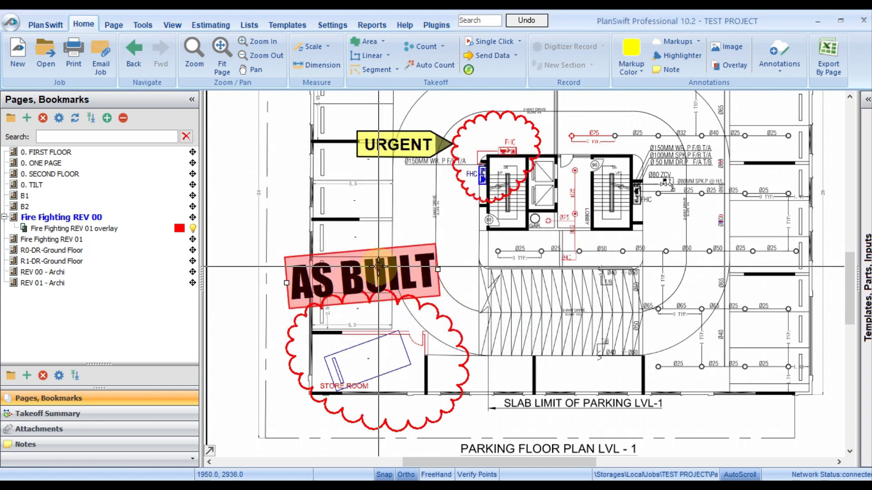
{"action": "mouse_move", "coordinate": [494, 183]}
{"action": "left_mouse_down"}
{"action": "mouse_move", "coordinate": [491, 216]}
{"action": "mouse_move", "coordinate": [460, 242]}
{"action": "left_mouse_up"}
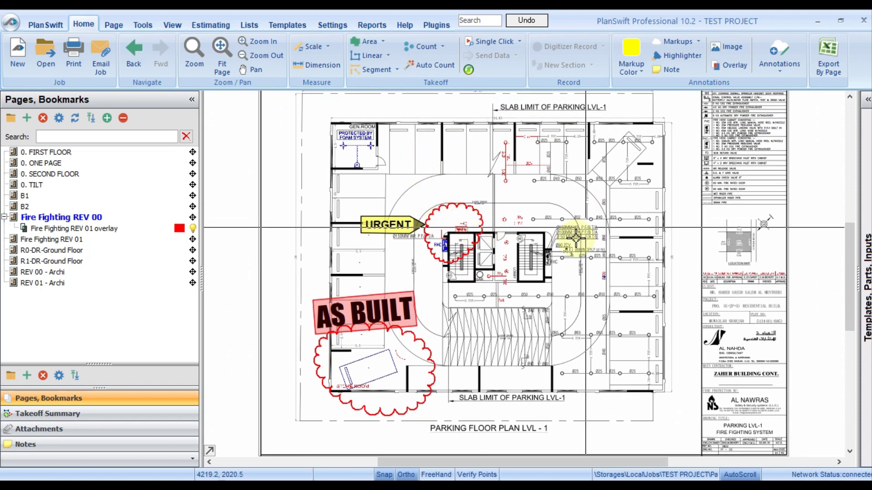
{"action": "left_click", "coordinate": [677, 55]}
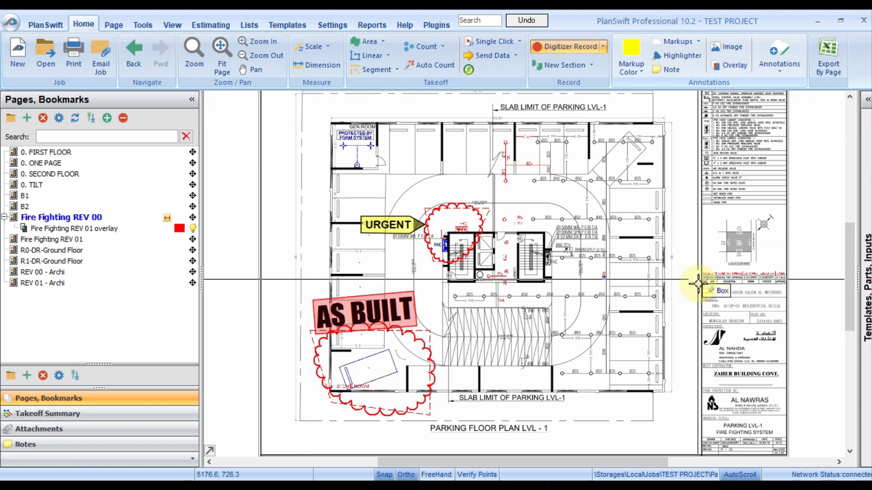
{"action": "mouse_move", "coordinate": [694, 262]}
{"action": "left_mouse_down"}
{"action": "mouse_move", "coordinate": [790, 291]}
{"action": "mouse_move", "coordinate": [801, 286]}
{"action": "left_mouse_up"}
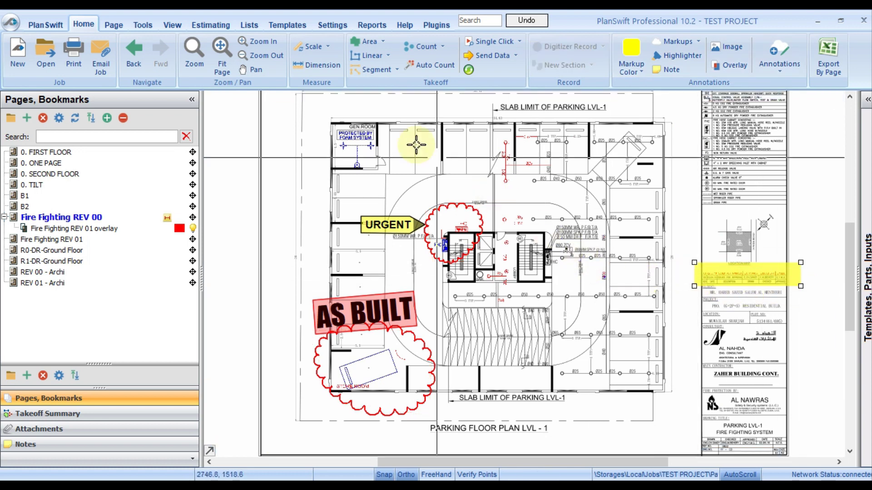
Step: Highlight the generator room in the plan's upper-left corner with a yellow box and end the highlighter recording
{"action": "left_click_drag", "start_coordinate": [323, 113], "coordinate": [387, 174]}
{"action": "right_click", "coordinate": [579, 177]}
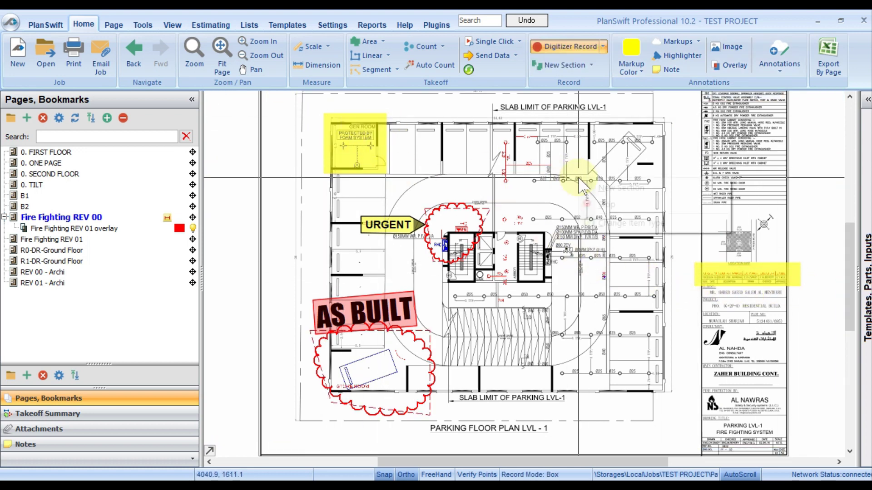
{"action": "left_click", "coordinate": [607, 204]}
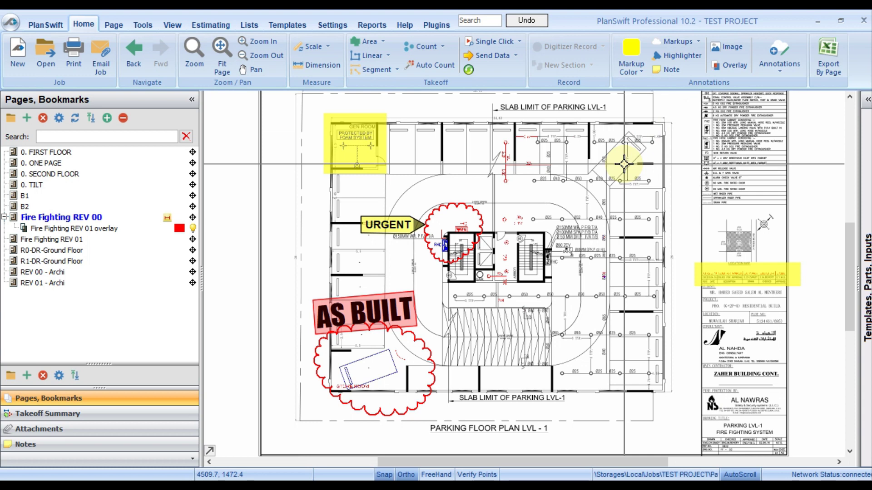
{"action": "left_click_drag", "start_coordinate": [607, 183], "coordinate": [571, 184]}
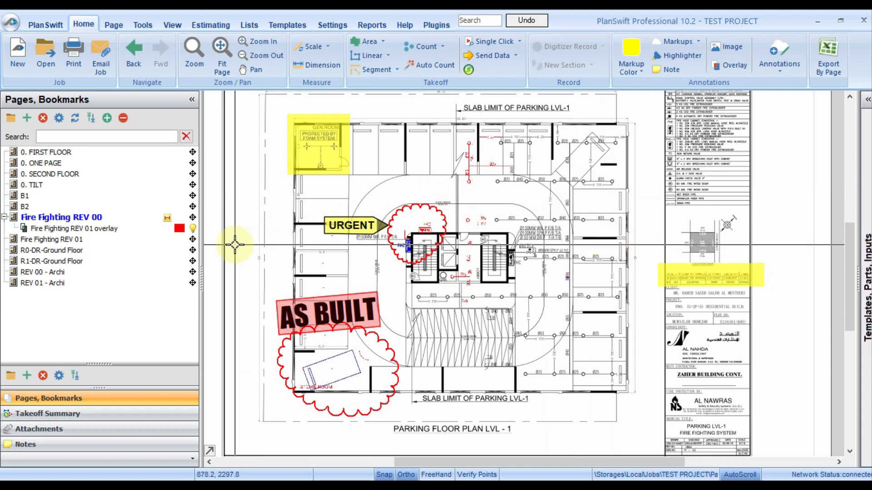
Step: Open the REV 00 - Archi page and create a comparative overlay from REV 01 - Archi on it, declining the alignment
{"action": "left_click", "coordinate": [63, 272]}
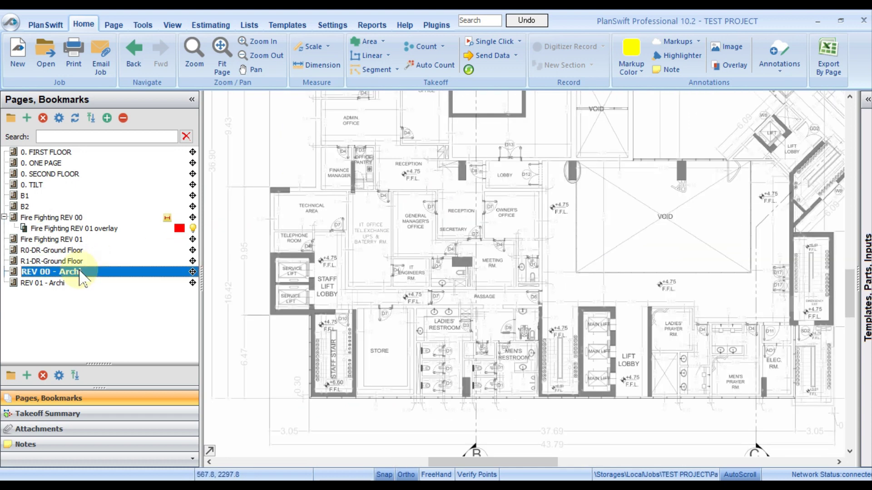
{"action": "scroll", "coordinate": [365, 284], "scroll_direction": "down", "scroll_amount": 2}
{"action": "mouse_move", "coordinate": [369, 241]}
{"action": "left_mouse_down"}
{"action": "mouse_move", "coordinate": [358, 280]}
{"action": "mouse_move", "coordinate": [378, 296]}
{"action": "left_mouse_up"}
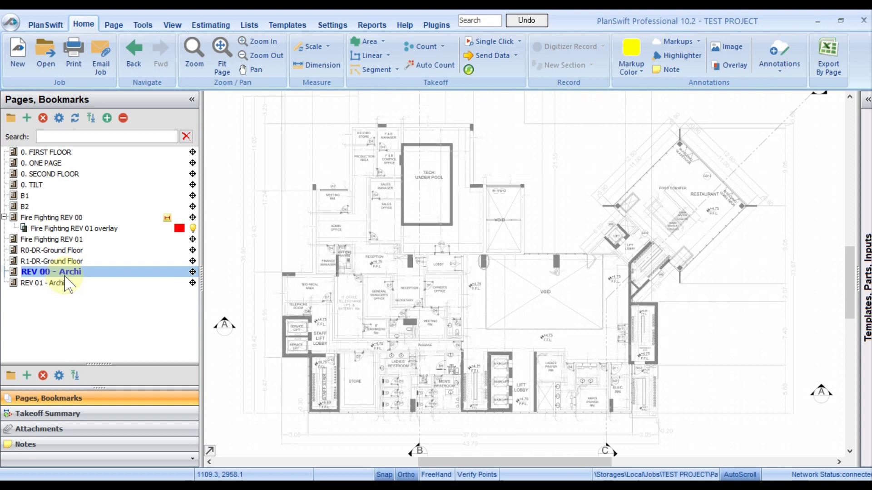
{"action": "left_click", "coordinate": [729, 65]}
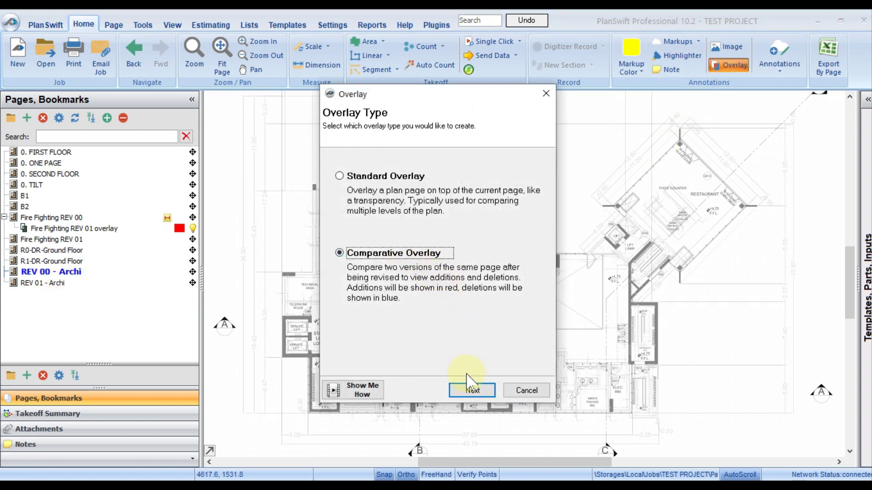
{"action": "left_click", "coordinate": [472, 391]}
{"action": "left_click", "coordinate": [398, 335]}
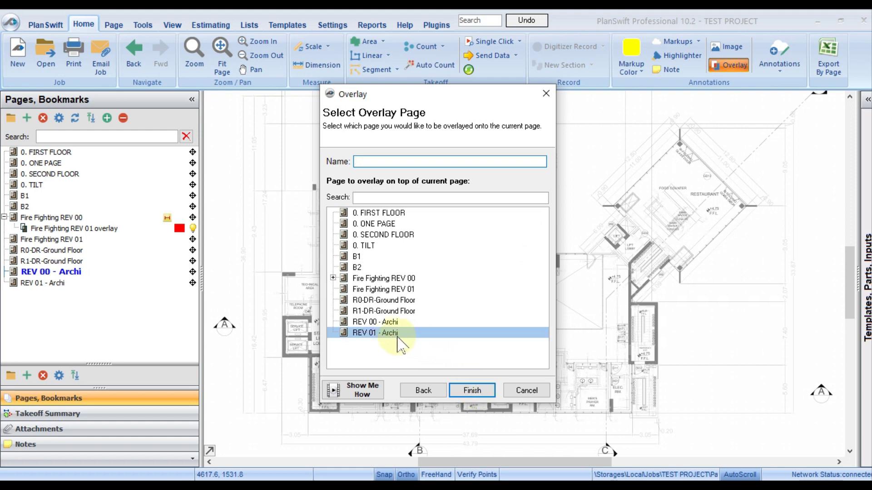
{"action": "left_click", "coordinate": [387, 336]}
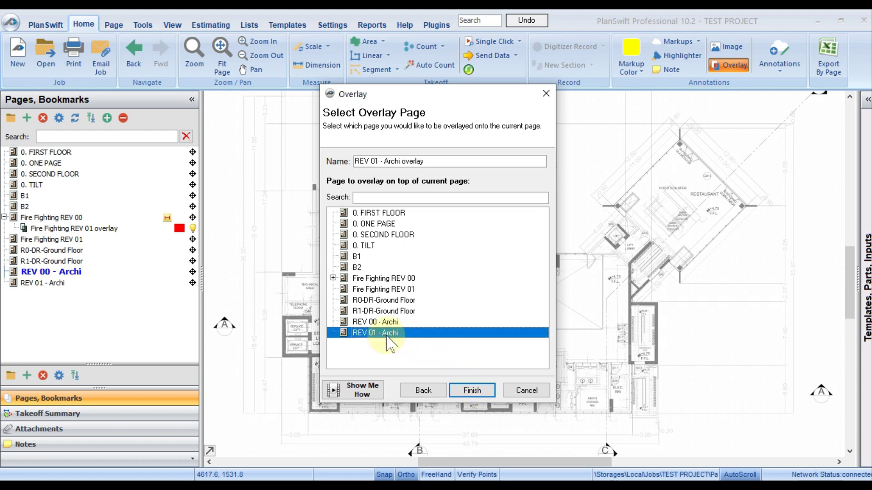
{"action": "left_click", "coordinate": [468, 381]}
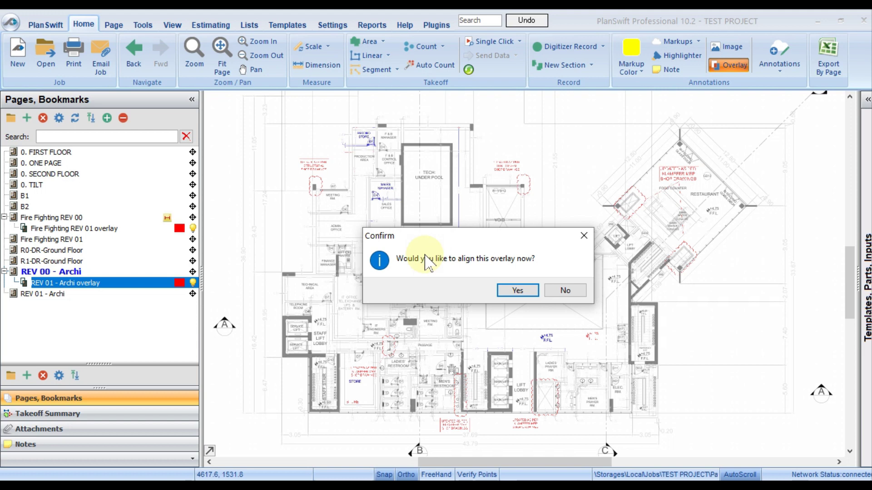
{"action": "left_click", "coordinate": [565, 291]}
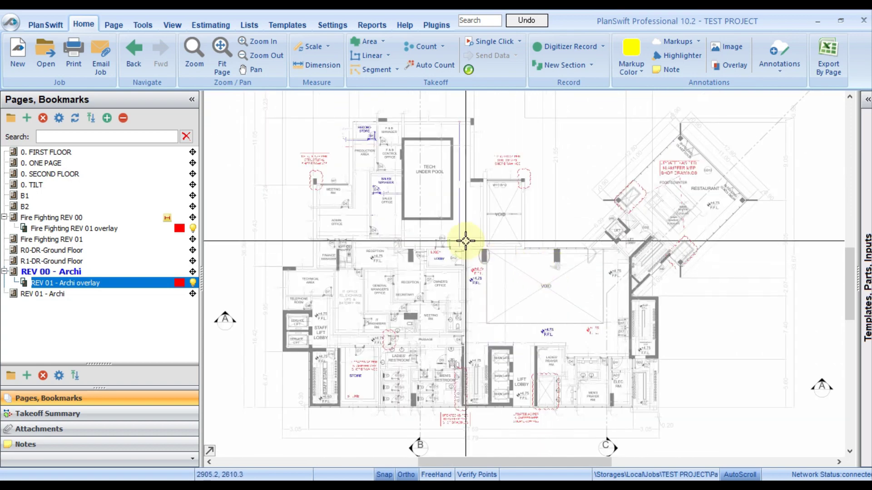
Step: Examine the revision differences around the record store, production area, sales manager's room and meeting room
{"action": "scroll", "coordinate": [475, 234], "scroll_direction": "up", "scroll_amount": 3}
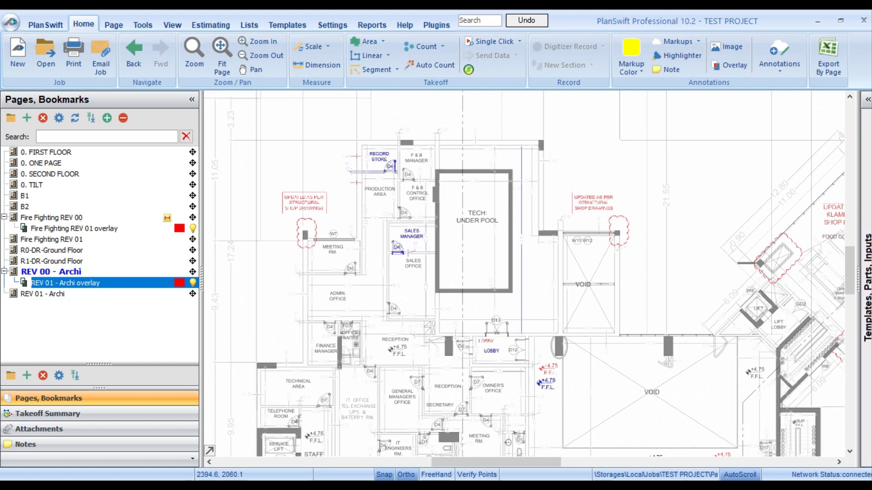
{"action": "scroll", "coordinate": [413, 195], "scroll_direction": "up", "scroll_amount": 3}
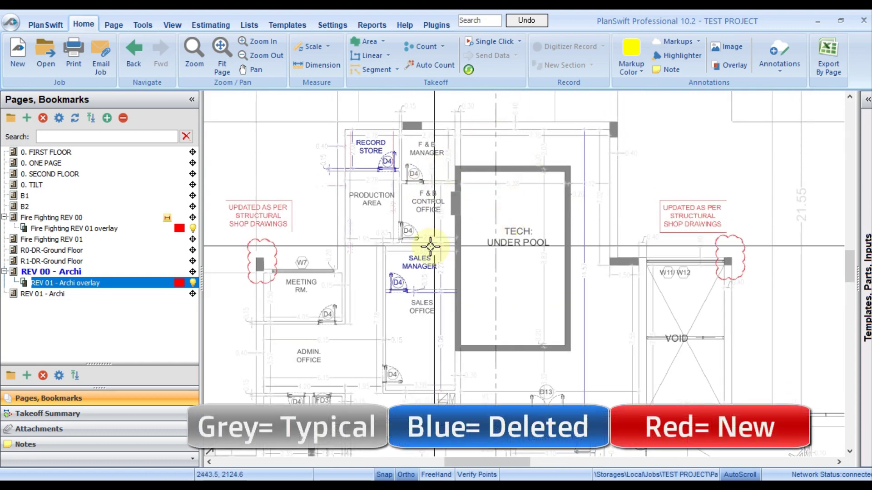
{"action": "scroll", "coordinate": [431, 247], "scroll_direction": "up", "scroll_amount": 1}
{"action": "scroll", "coordinate": [273, 232], "scroll_direction": "up", "scroll_amount": 1}
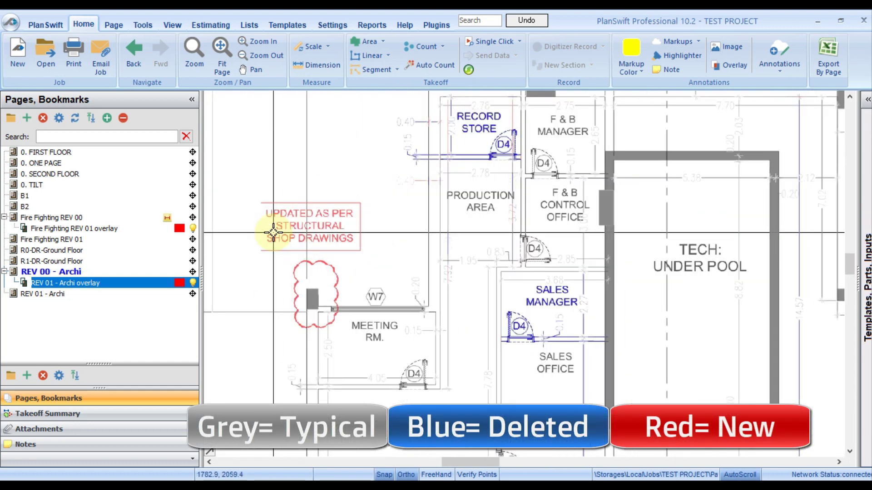
{"action": "left_click_drag", "start_coordinate": [528, 200], "coordinate": [519, 239]}
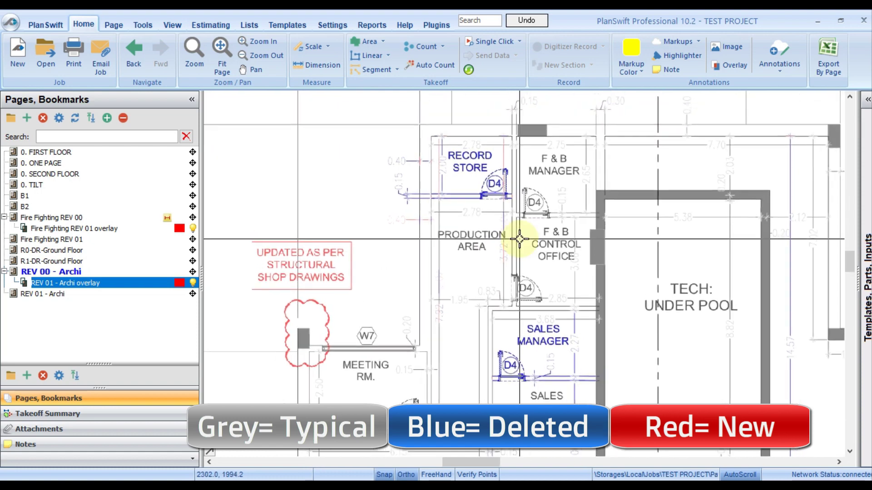
{"action": "scroll", "coordinate": [459, 145], "scroll_direction": "up", "scroll_amount": 3}
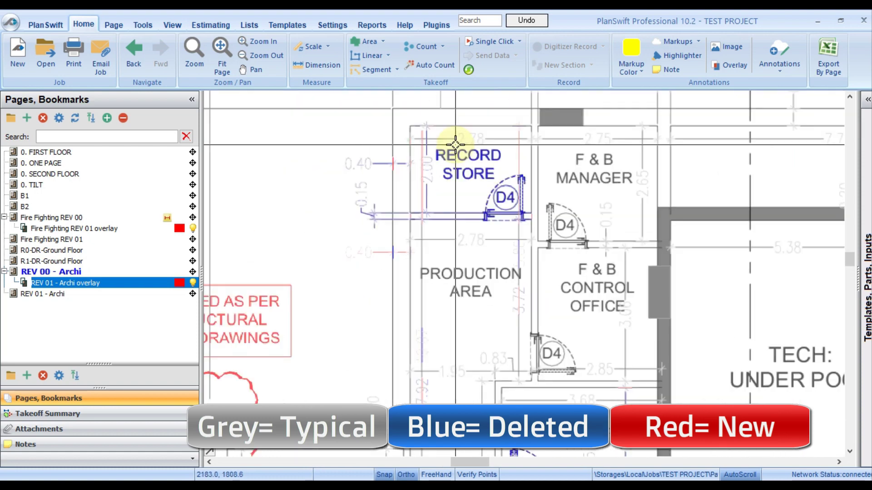
{"action": "scroll", "coordinate": [455, 145], "scroll_direction": "down", "scroll_amount": 1}
{"action": "left_click_drag", "start_coordinate": [665, 180], "coordinate": [568, 181]}
{"action": "left_click_drag", "start_coordinate": [631, 282], "coordinate": [664, 277]}
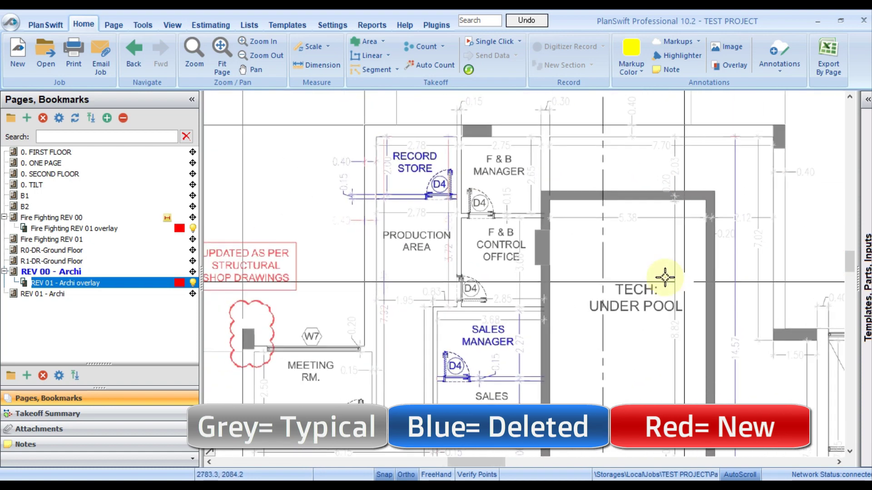
{"action": "scroll", "coordinate": [418, 146], "scroll_direction": "up", "scroll_amount": 2}
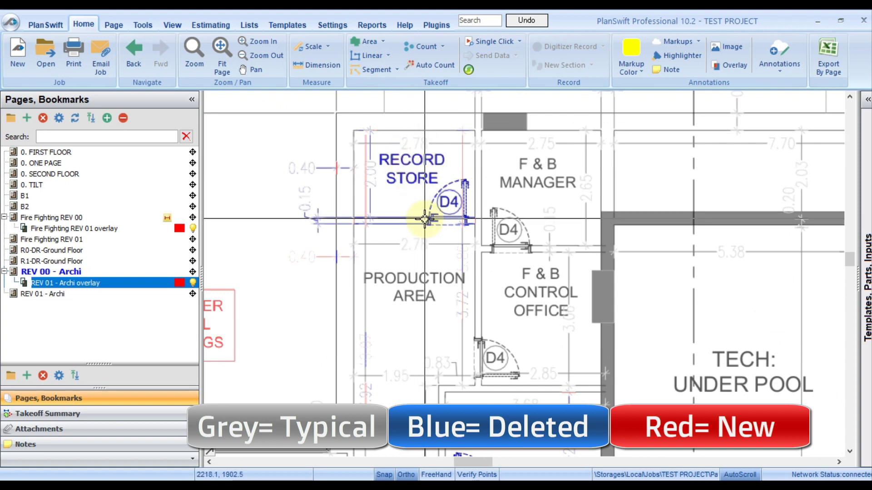
{"action": "left_click_drag", "start_coordinate": [423, 255], "coordinate": [435, 165]}
{"action": "left_click_drag", "start_coordinate": [482, 324], "coordinate": [522, 251]}
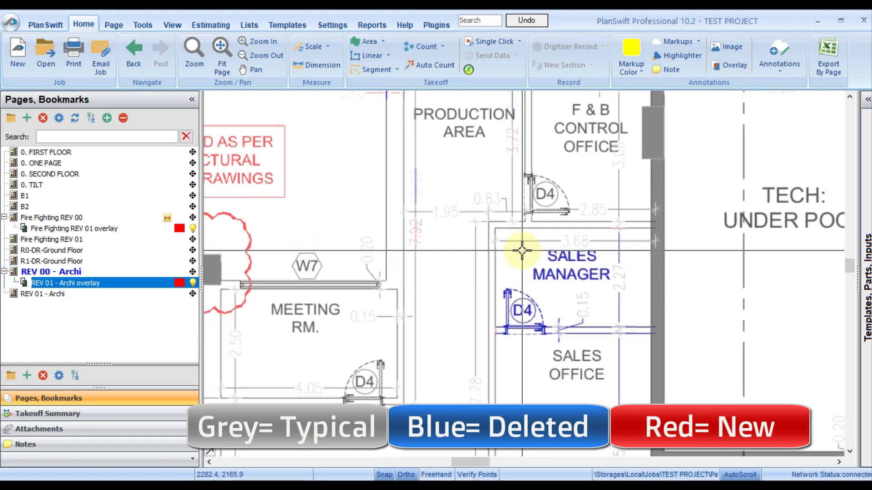
{"action": "mouse_move", "coordinate": [564, 302]}
{"action": "left_mouse_down"}
{"action": "mouse_move", "coordinate": [586, 221]}
{"action": "mouse_move", "coordinate": [567, 216]}
{"action": "mouse_move", "coordinate": [578, 270]}
{"action": "left_mouse_up"}
{"action": "scroll", "coordinate": [584, 228], "scroll_direction": "down", "scroll_amount": 1}
{"action": "scroll", "coordinate": [570, 217], "scroll_direction": "up", "scroll_amount": 1}
{"action": "scroll", "coordinate": [558, 236], "scroll_direction": "down", "scroll_amount": 1}
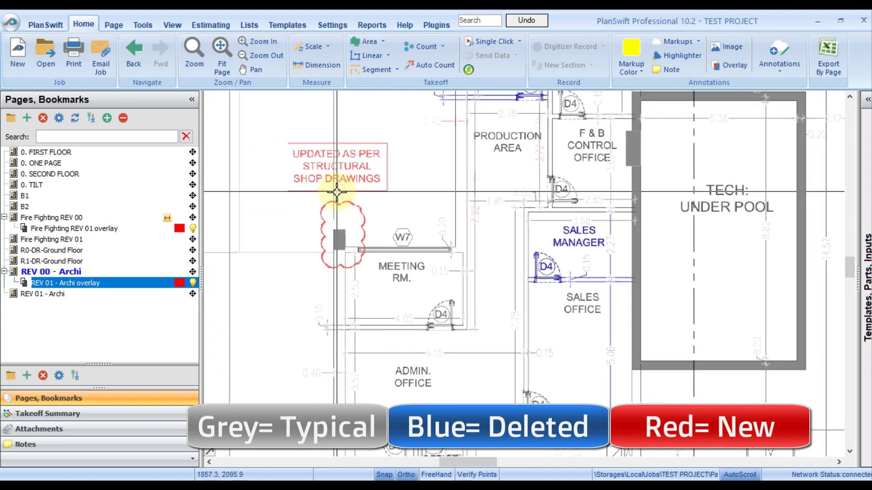
Step: Examine the revision differences from the admin office through the store and restrooms to the lift lobby and prayer rooms
{"action": "left_click_drag", "start_coordinate": [388, 322], "coordinate": [369, 281]}
{"action": "left_click_drag", "start_coordinate": [387, 330], "coordinate": [370, 173]}
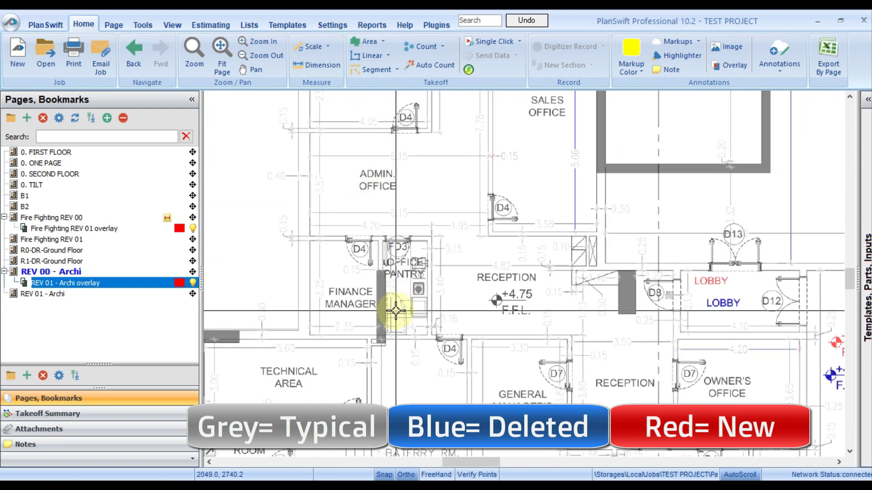
{"action": "scroll", "coordinate": [396, 311], "scroll_direction": "down", "scroll_amount": 5}
{"action": "scroll", "coordinate": [425, 320], "scroll_direction": "down", "scroll_amount": 8}
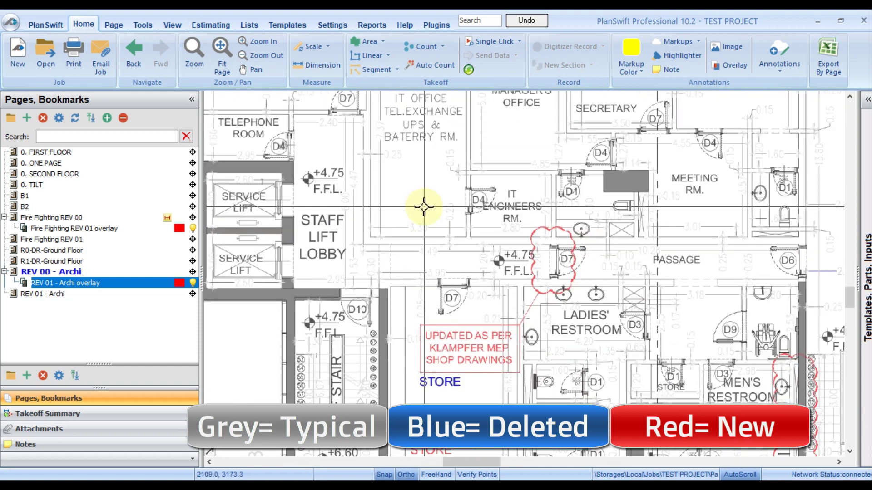
{"action": "scroll", "coordinate": [426, 314], "scroll_direction": "up", "scroll_amount": 1}
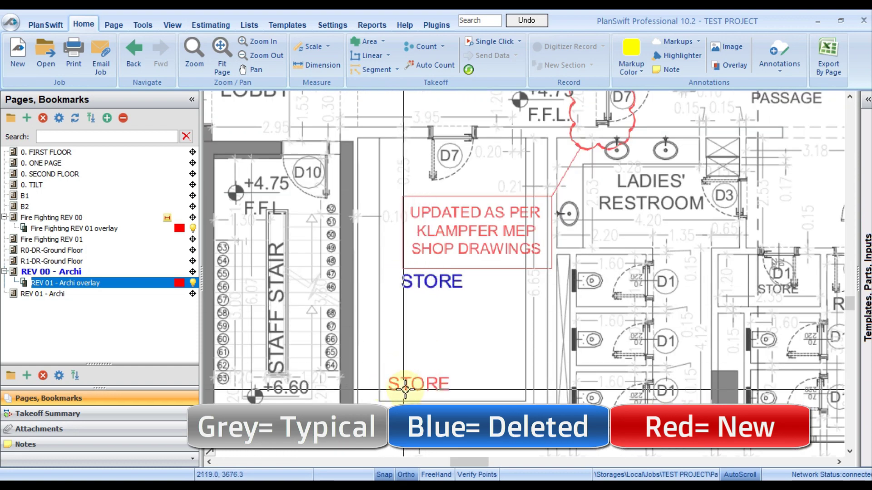
{"action": "scroll", "coordinate": [524, 261], "scroll_direction": "up", "scroll_amount": 2}
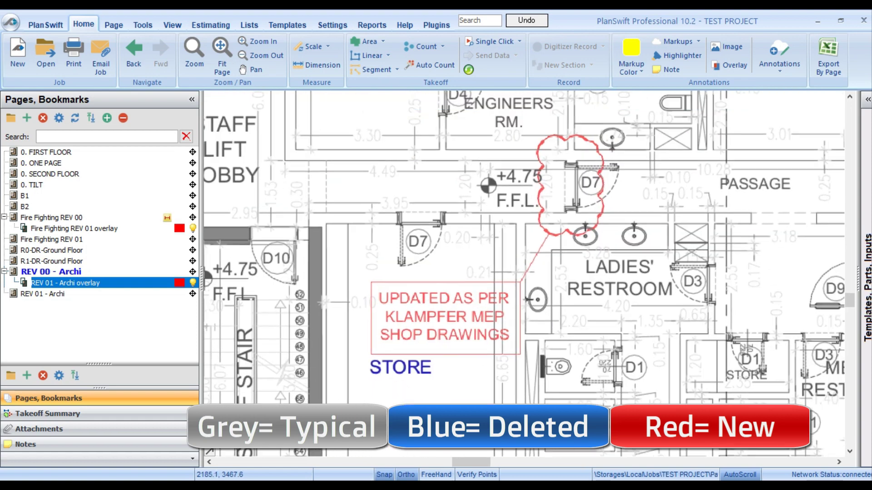
{"action": "scroll", "coordinate": [421, 283], "scroll_direction": "down", "scroll_amount": 1}
{"action": "mouse_move", "coordinate": [422, 282]}
{"action": "left_mouse_down"}
{"action": "mouse_move", "coordinate": [264, 251]}
{"action": "mouse_move", "coordinate": [234, 233]}
{"action": "left_mouse_up"}
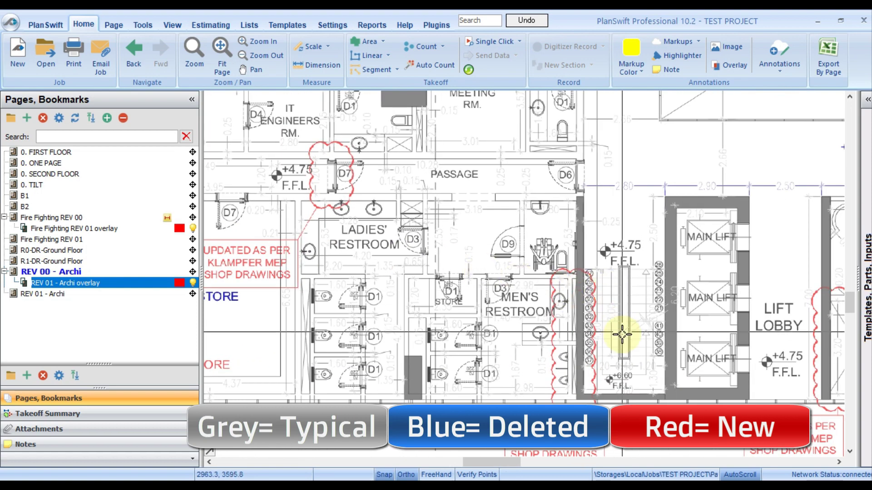
{"action": "left_click_drag", "start_coordinate": [620, 335], "coordinate": [554, 261]}
{"action": "left_click_drag", "start_coordinate": [716, 268], "coordinate": [523, 263]}
{"action": "scroll", "coordinate": [648, 237], "scroll_direction": "down", "scroll_amount": 1}
{"action": "left_click_drag", "start_coordinate": [648, 237], "coordinate": [485, 295]}
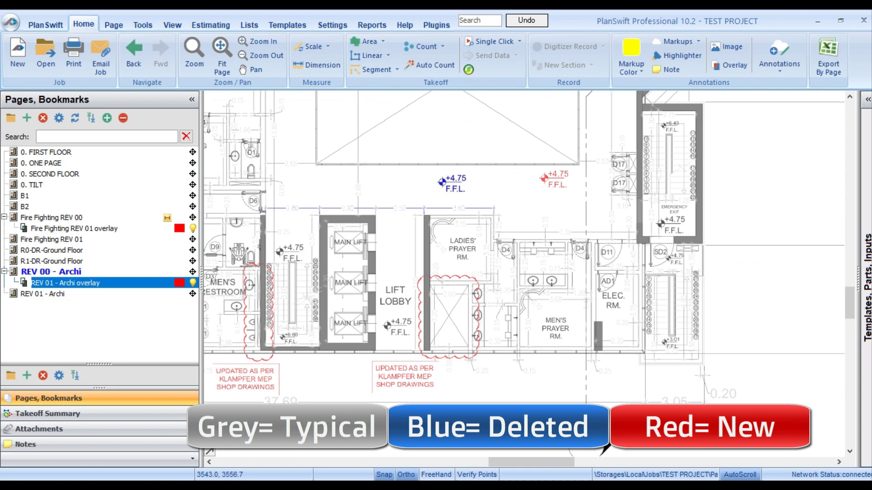
Step: Inspect the floor level markers around the void, the restaurant area and the mezzanine plan as a whole for revision differences
{"action": "scroll", "coordinate": [561, 180], "scroll_direction": "up", "scroll_amount": 2}
{"action": "left_click_drag", "start_coordinate": [560, 180], "coordinate": [608, 238]}
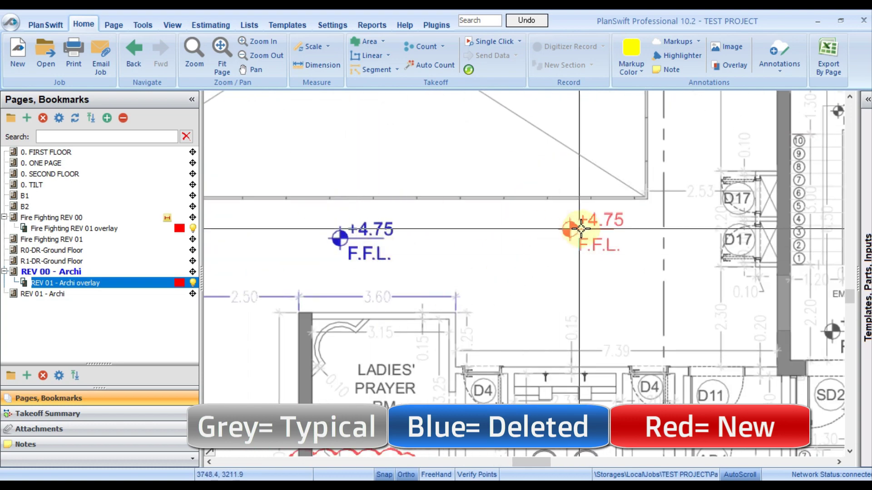
{"action": "scroll", "coordinate": [436, 238], "scroll_direction": "down", "scroll_amount": 3}
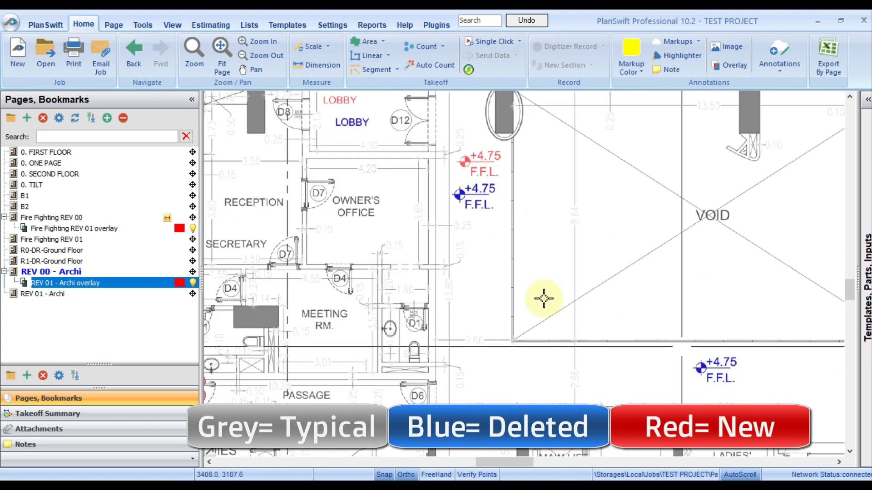
{"action": "scroll", "coordinate": [541, 297], "scroll_direction": "up", "scroll_amount": 2}
{"action": "scroll", "coordinate": [518, 255], "scroll_direction": "down", "scroll_amount": 4}
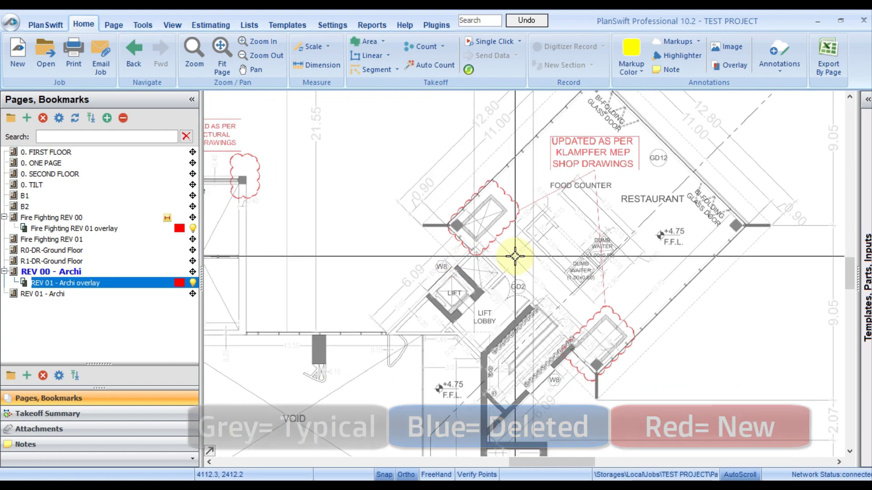
{"action": "scroll", "coordinate": [519, 256], "scroll_direction": "down", "scroll_amount": 3}
{"action": "scroll", "coordinate": [568, 237], "scroll_direction": "up", "scroll_amount": 2}
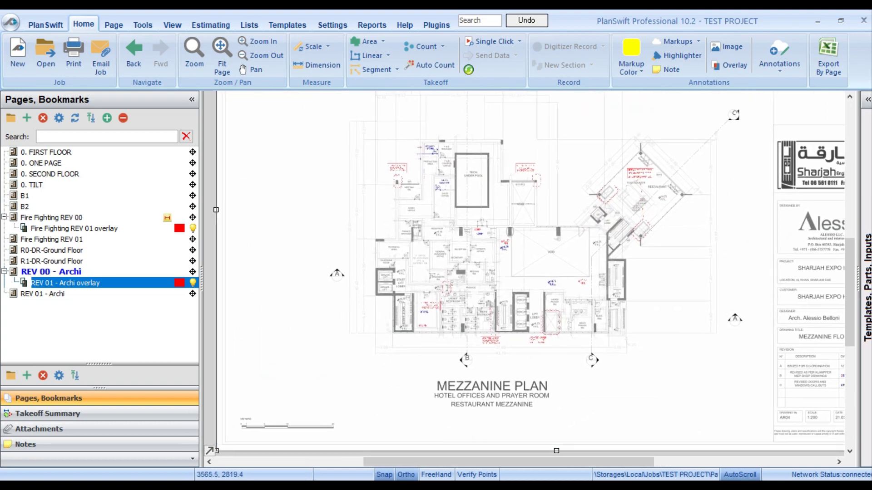
{"action": "scroll", "coordinate": [568, 238], "scroll_direction": "up", "scroll_amount": 2}
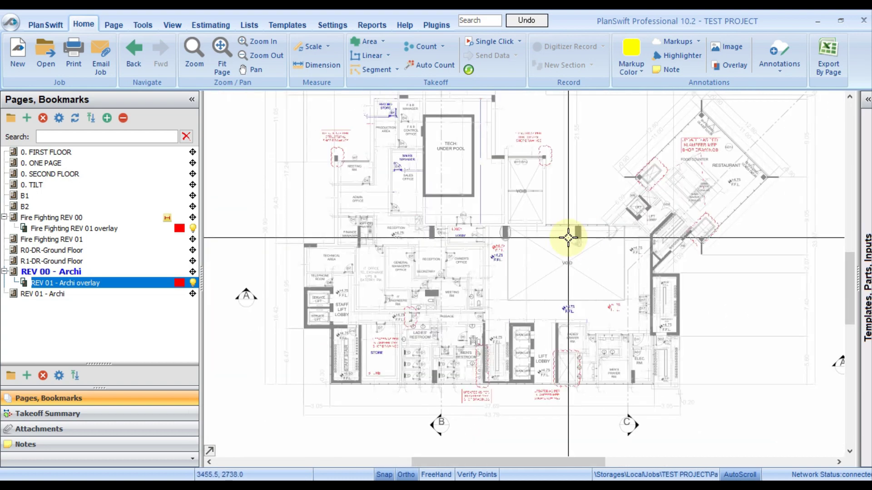
Step: Collapse the REV 00 - Archi and Fire Fighting REV 00 page entries, and view the 0. FIRST FLOOR and 0. SECOND FLOOR plans
{"action": "left_click", "coordinate": [4, 272]}
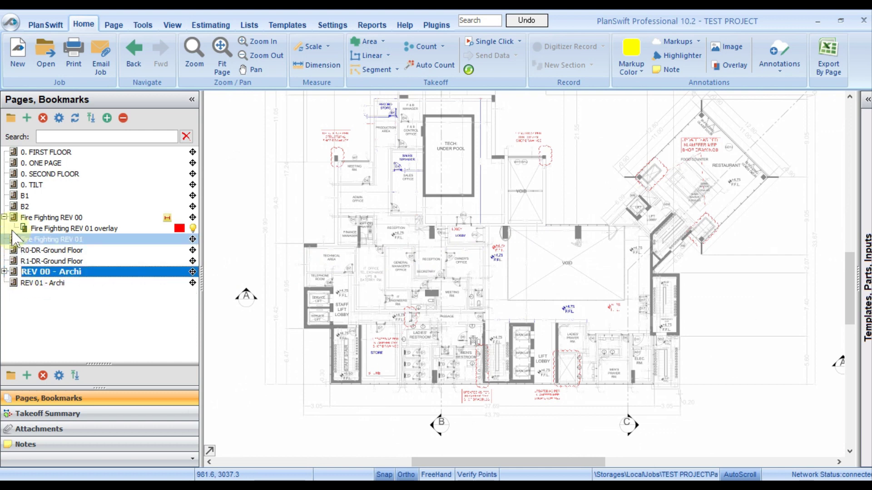
{"action": "left_click", "coordinate": [4, 217]}
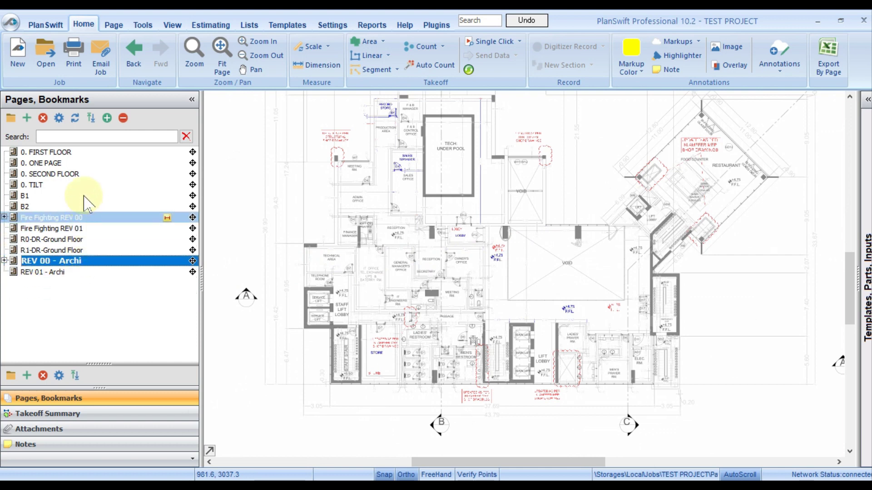
{"action": "left_click", "coordinate": [80, 153]}
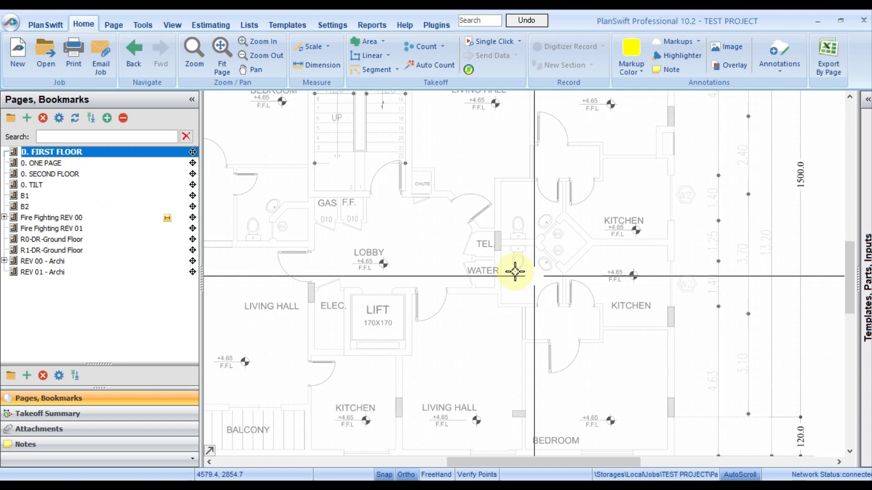
{"action": "scroll", "coordinate": [350, 233], "scroll_direction": "up", "scroll_amount": 5}
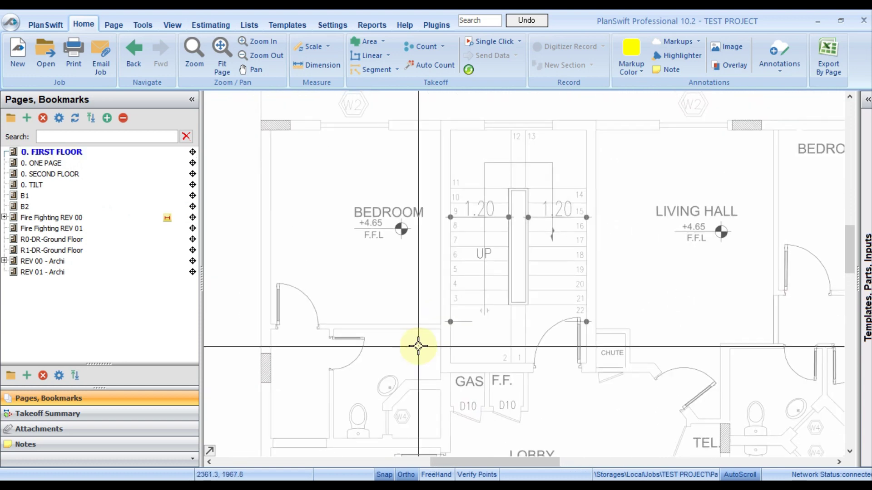
{"action": "left_click", "coordinate": [78, 176]}
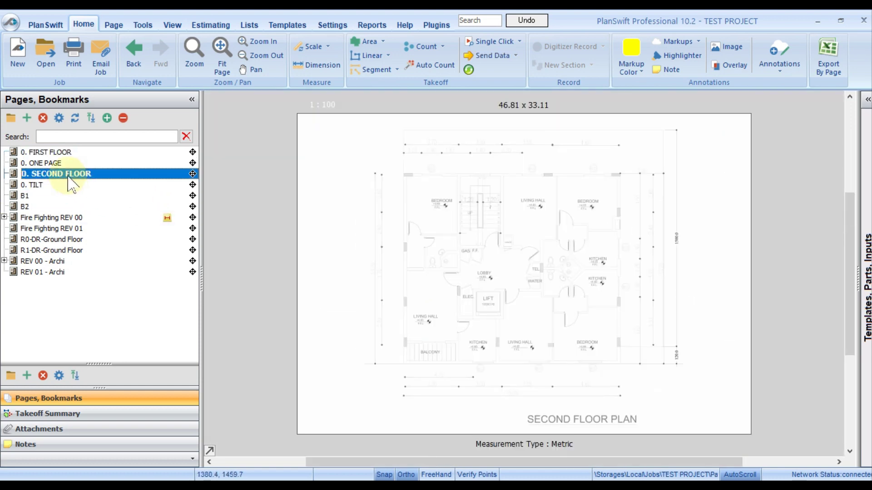
Step: Move the 0. SECOND FLOOR page directly below 0. FIRST FLOOR in the page list and view both plans, ending on 0. FIRST FLOOR
{"action": "left_click_drag", "start_coordinate": [54, 162], "coordinate": [55, 169]}
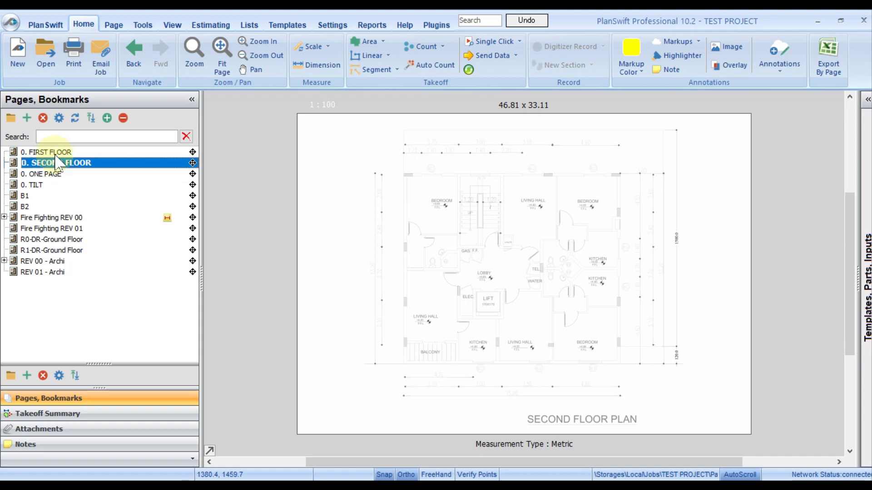
{"action": "left_click", "coordinate": [55, 154]}
{"action": "left_click", "coordinate": [55, 163]}
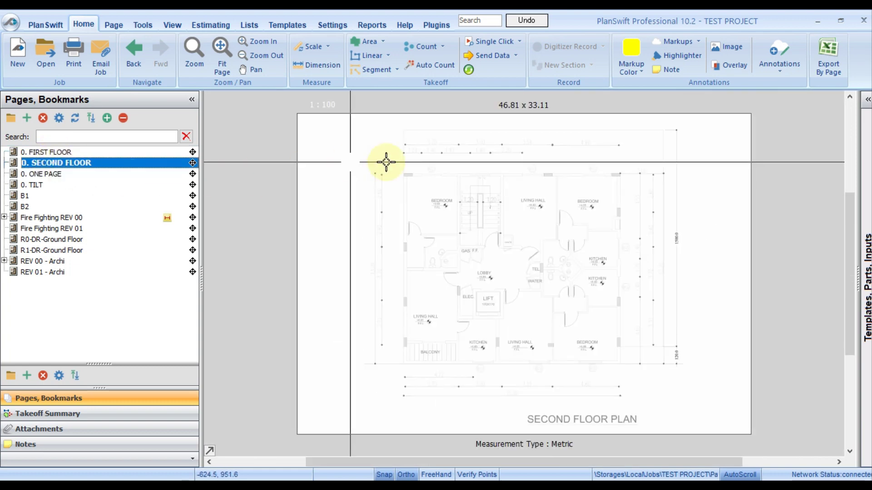
{"action": "left_click", "coordinate": [69, 152]}
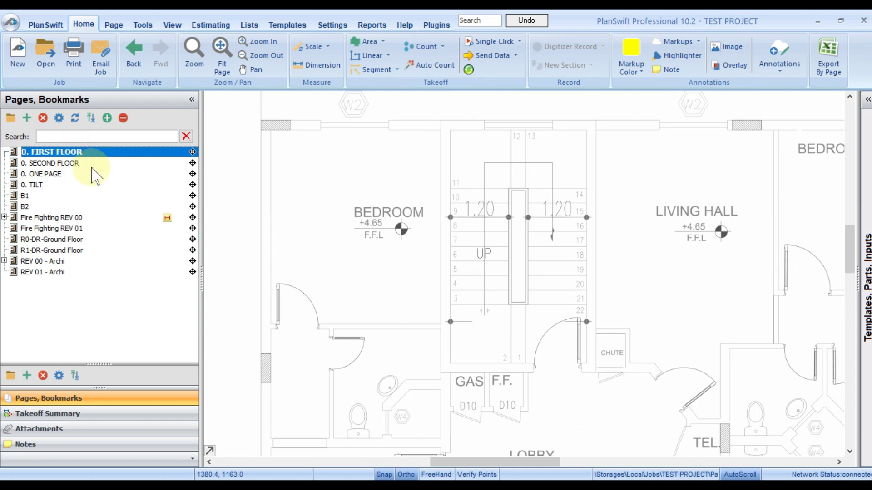
Step: Create a comparative overlay of the 0. SECOND FLOOR page on the first floor plan, and decline aligning it immediately
{"action": "left_click", "coordinate": [730, 65]}
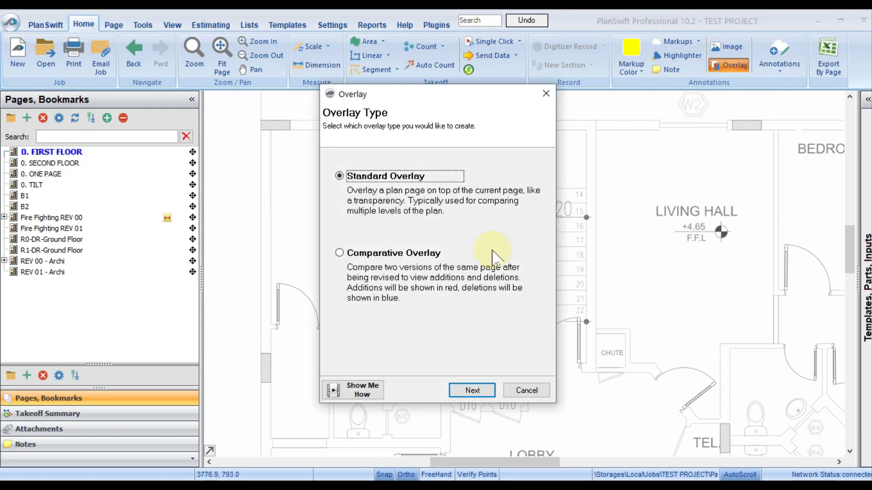
{"action": "left_click", "coordinate": [472, 390]}
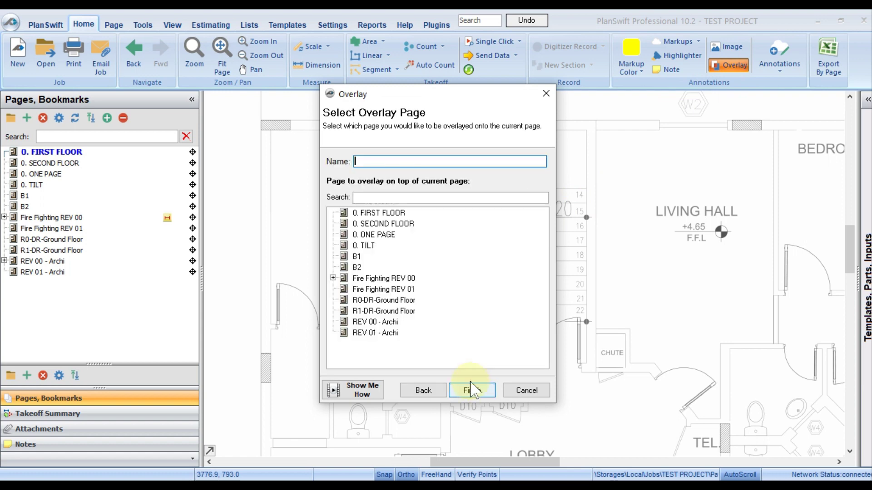
{"action": "left_click", "coordinate": [387, 223]}
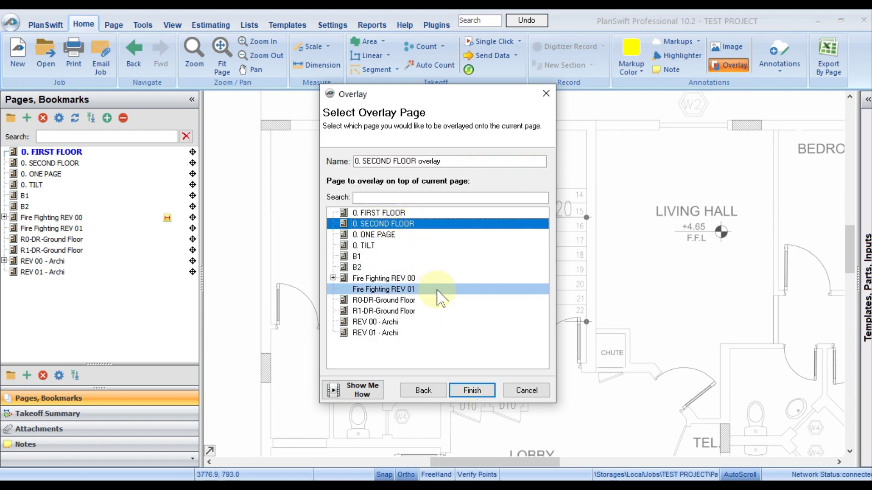
{"action": "left_click", "coordinate": [472, 390]}
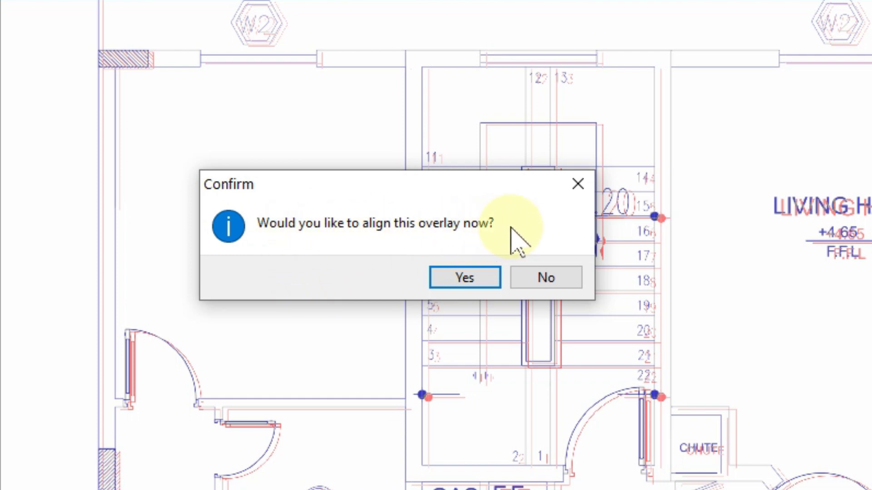
{"action": "left_click", "coordinate": [548, 284]}
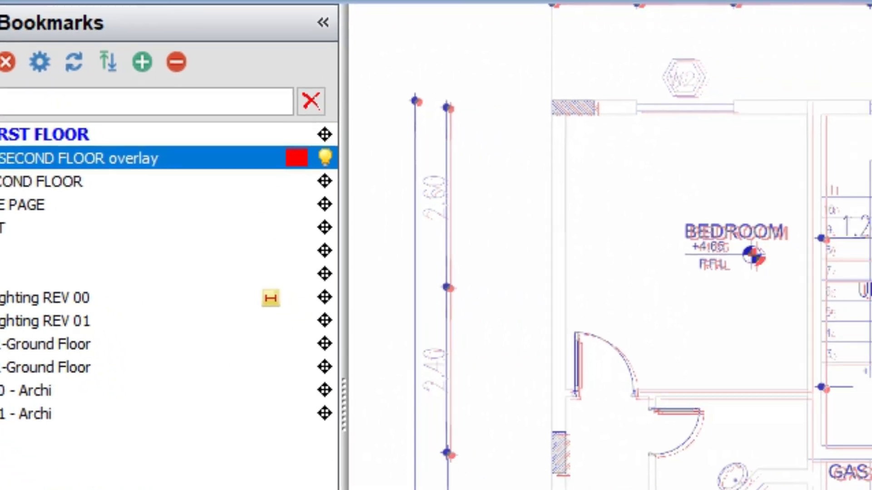
Step: Start aligning the second floor overlay, setting its first alignment point at the upper-left corner of the red hatched column at the plan's top-right corner
{"action": "left_click", "coordinate": [17, 183]}
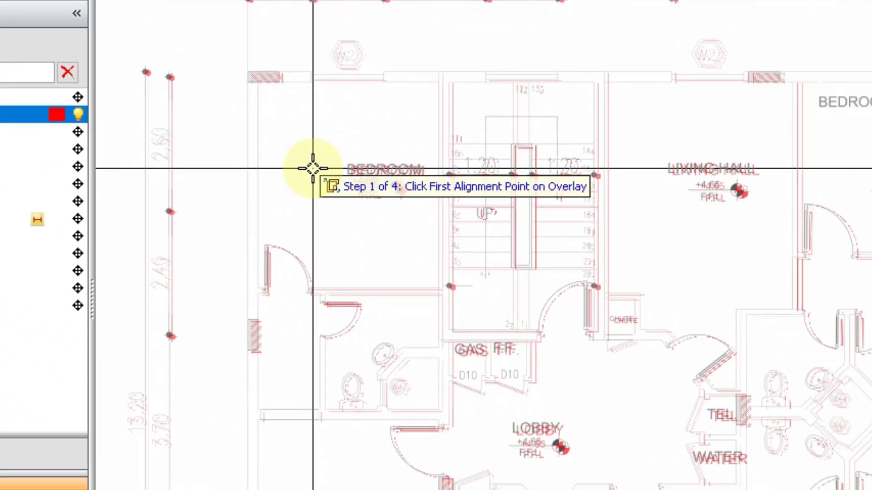
{"action": "scroll", "coordinate": [152, 150], "scroll_direction": "down", "scroll_amount": 2}
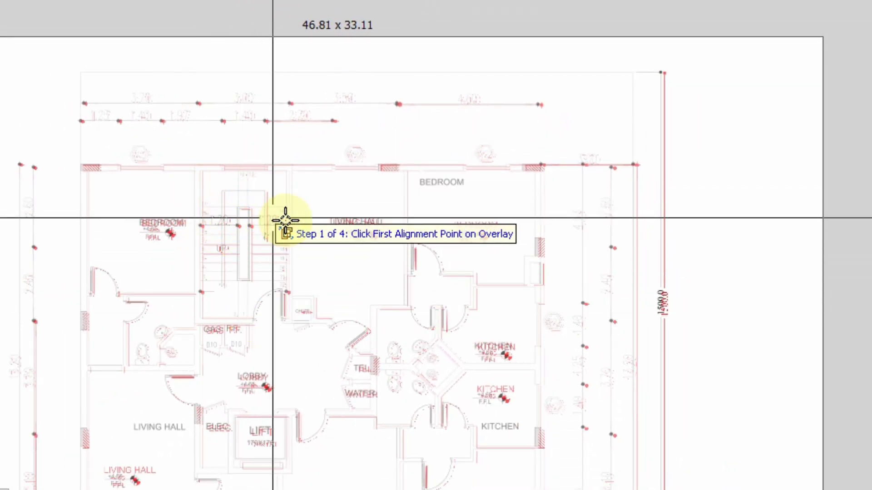
{"action": "scroll", "coordinate": [602, 188], "scroll_direction": "up", "scroll_amount": 2}
{"action": "scroll", "coordinate": [510, 171], "scroll_direction": "up", "scroll_amount": 10}
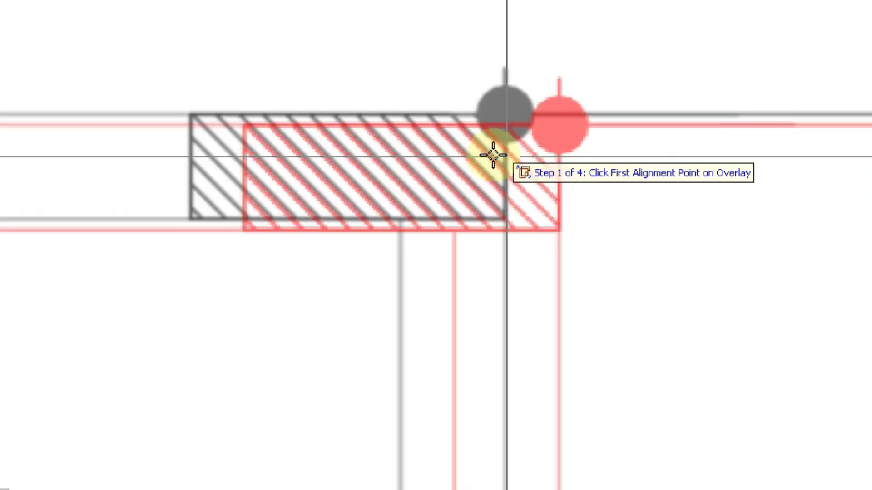
{"action": "scroll", "coordinate": [229, 132], "scroll_direction": "up", "scroll_amount": 5}
{"action": "left_click", "coordinate": [267, 103]}
Step: Match the first overlay point to the upper-left corner of the same hatched column on the first floor image
{"action": "scroll", "coordinate": [266, 102], "scroll_direction": "down", "scroll_amount": 6}
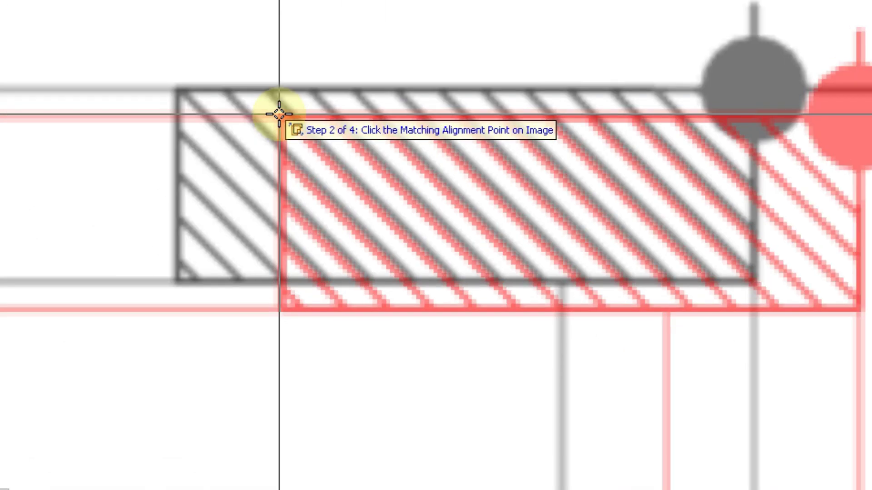
{"action": "scroll", "coordinate": [202, 92], "scroll_direction": "up", "scroll_amount": 3}
{"action": "scroll", "coordinate": [218, 101], "scroll_direction": "down", "scroll_amount": 8}
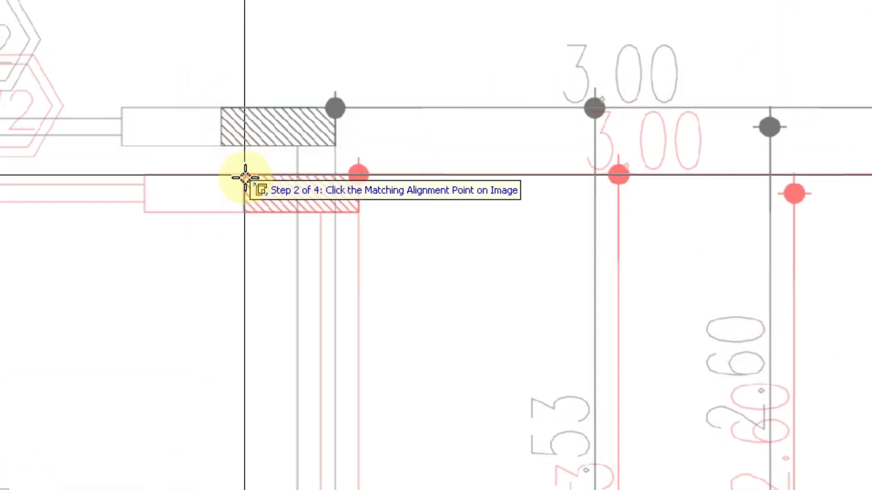
{"action": "scroll", "coordinate": [254, 204], "scroll_direction": "down", "scroll_amount": 5}
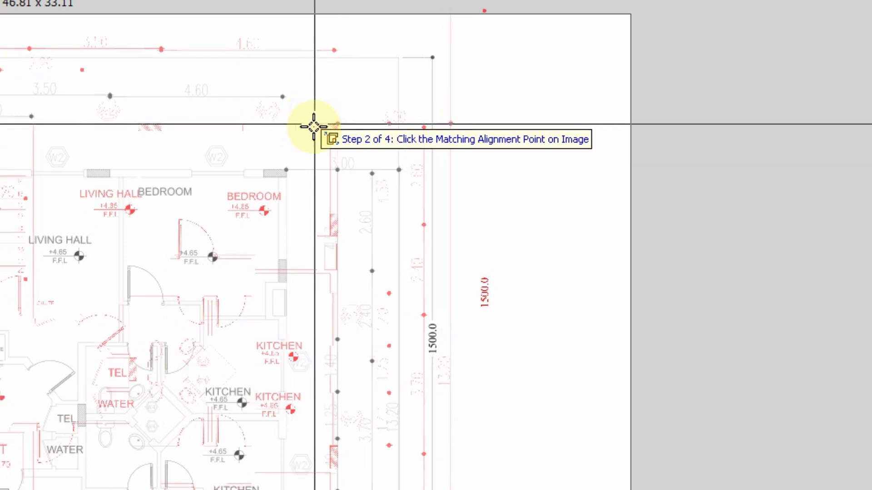
{"action": "scroll", "coordinate": [271, 162], "scroll_direction": "up", "scroll_amount": 10}
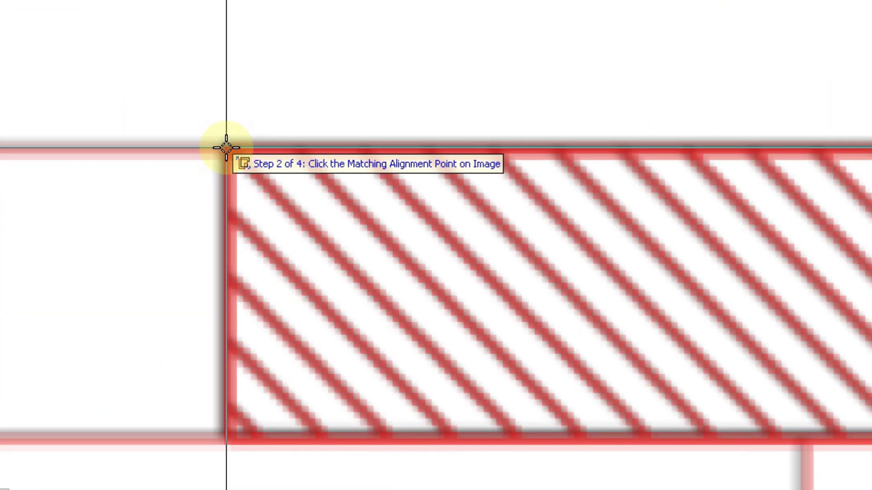
{"action": "left_click", "coordinate": [226, 148]}
Step: Set the second overlay alignment point at the lower-left corner of the red hatched column beside the balcony
{"action": "scroll", "coordinate": [226, 148], "scroll_direction": "down", "scroll_amount": 8}
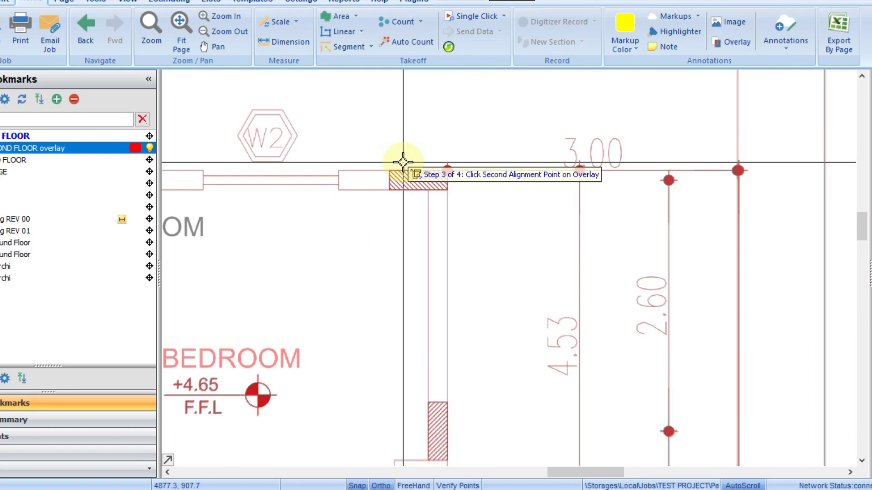
{"action": "scroll", "coordinate": [403, 162], "scroll_direction": "down", "scroll_amount": 2}
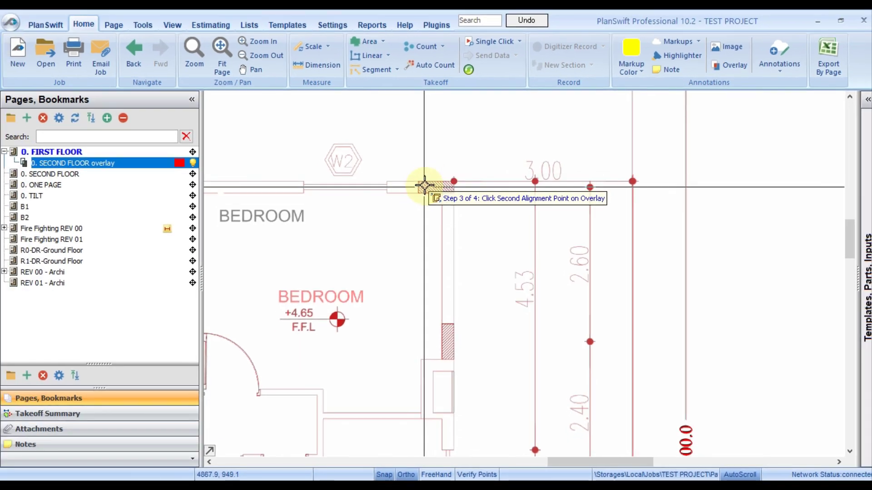
{"action": "scroll", "coordinate": [424, 185], "scroll_direction": "down", "scroll_amount": 3}
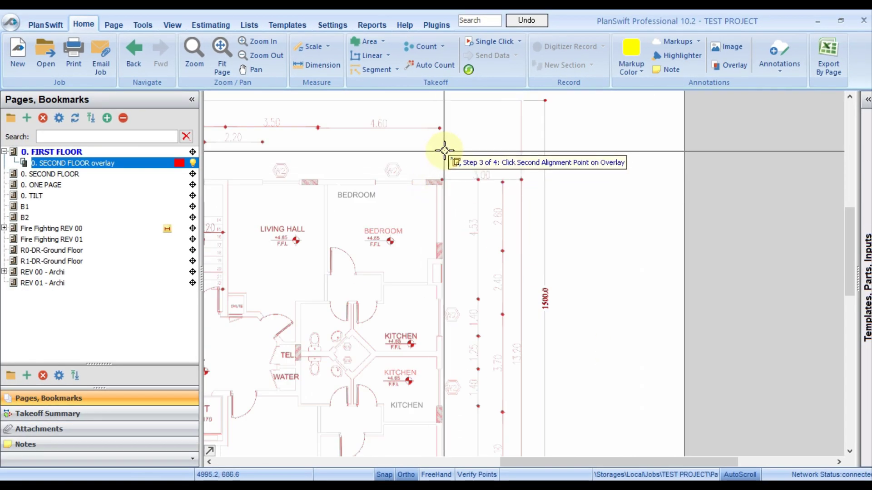
{"action": "scroll", "coordinate": [453, 148], "scroll_direction": "down", "scroll_amount": 4}
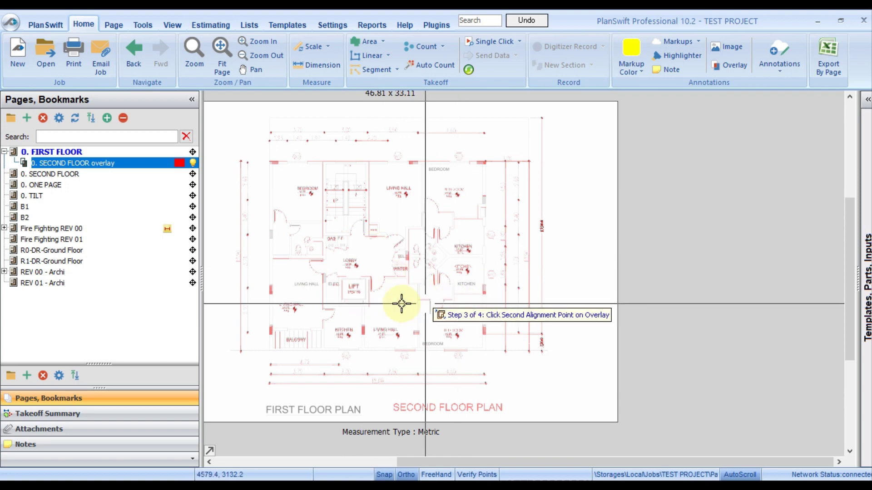
{"action": "scroll", "coordinate": [284, 325], "scroll_direction": "up", "scroll_amount": 5}
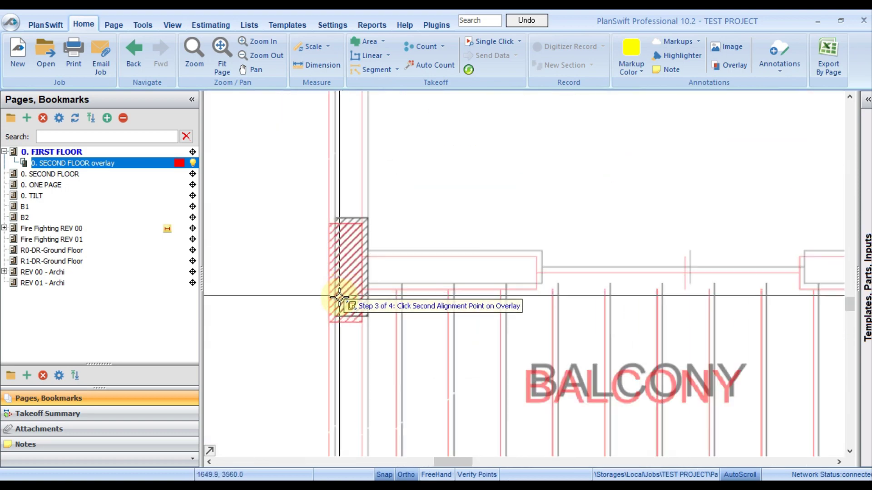
{"action": "scroll", "coordinate": [300, 370], "scroll_direction": "up", "scroll_amount": 2}
{"action": "left_click", "coordinate": [309, 369]}
Step: Match the second overlay point to the lower-left corner of the balcony column on the first floor image to complete the alignment
{"action": "scroll", "coordinate": [308, 369], "scroll_direction": "down", "scroll_amount": 6}
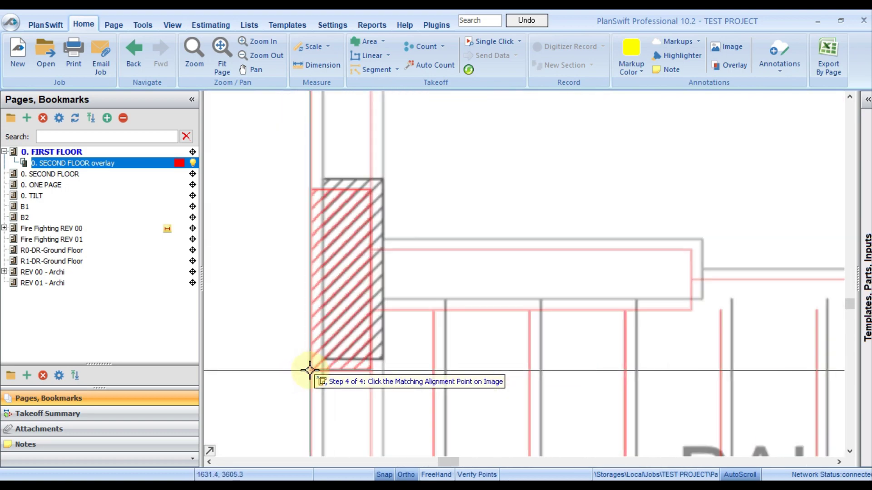
{"action": "scroll", "coordinate": [310, 370], "scroll_direction": "down", "scroll_amount": 3}
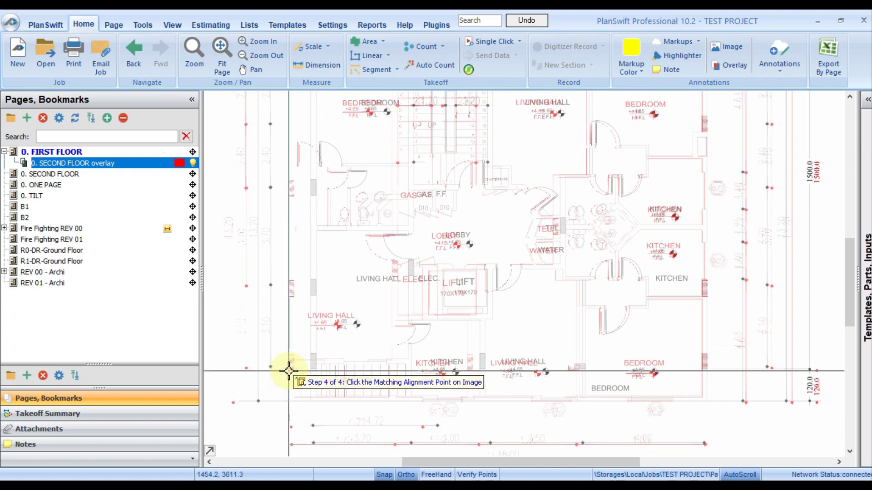
{"action": "scroll", "coordinate": [293, 372], "scroll_direction": "up", "scroll_amount": 4}
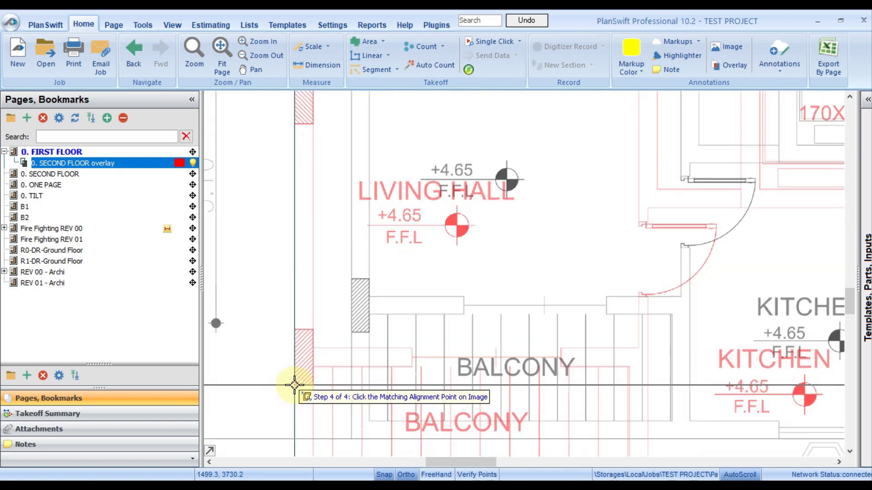
{"action": "scroll", "coordinate": [314, 370], "scroll_direction": "up", "scroll_amount": 4}
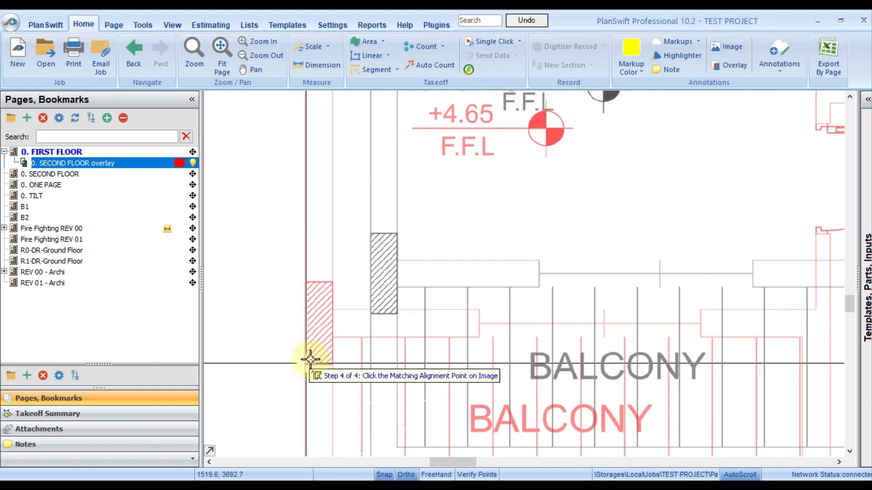
{"action": "scroll", "coordinate": [303, 363], "scroll_direction": "up", "scroll_amount": 5}
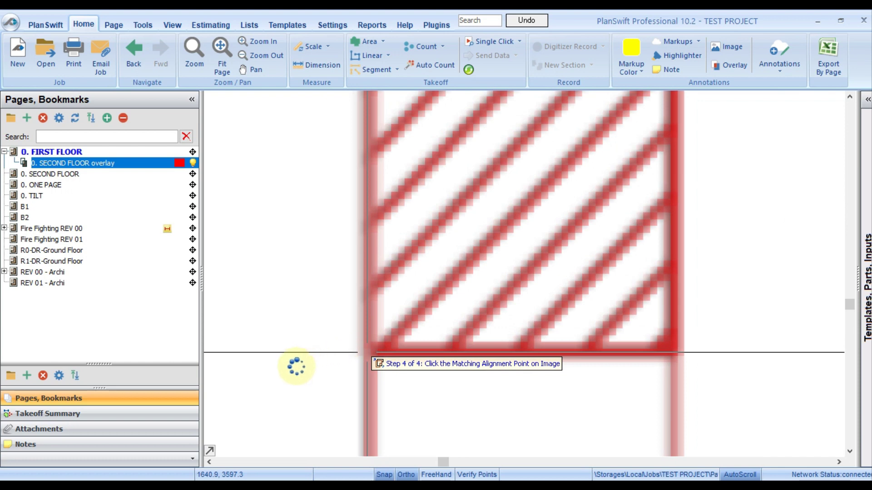
Step: Examine the aligned overlay from the balcony and living hall up through the lobby and staircase to the upper-left bedroom
{"action": "scroll", "coordinate": [278, 366], "scroll_direction": "down", "scroll_amount": 6}
{"action": "scroll", "coordinate": [414, 245], "scroll_direction": "down", "scroll_amount": 1}
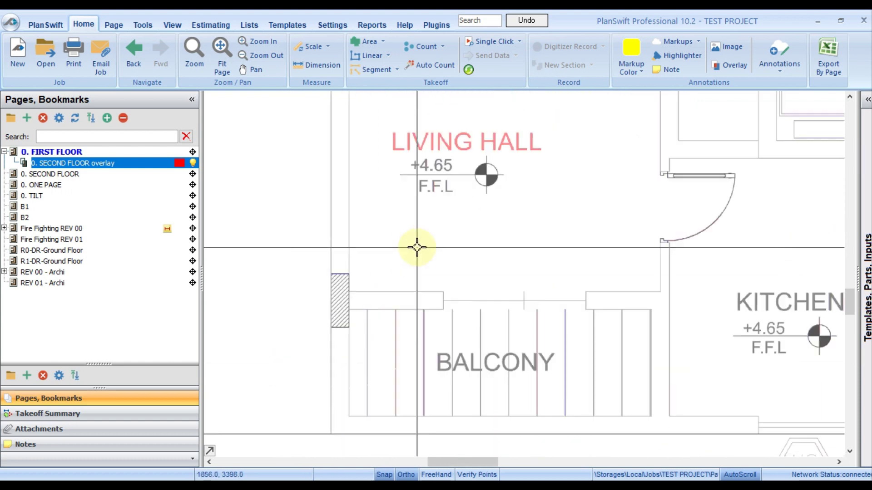
{"action": "scroll", "coordinate": [415, 245], "scroll_direction": "up", "scroll_amount": 2}
{"action": "left_click_drag", "start_coordinate": [439, 195], "coordinate": [407, 283]}
{"action": "scroll", "coordinate": [344, 271], "scroll_direction": "down", "scroll_amount": 1}
{"action": "left_click_drag", "start_coordinate": [428, 184], "coordinate": [407, 269]}
{"action": "left_click_drag", "start_coordinate": [447, 143], "coordinate": [394, 288]}
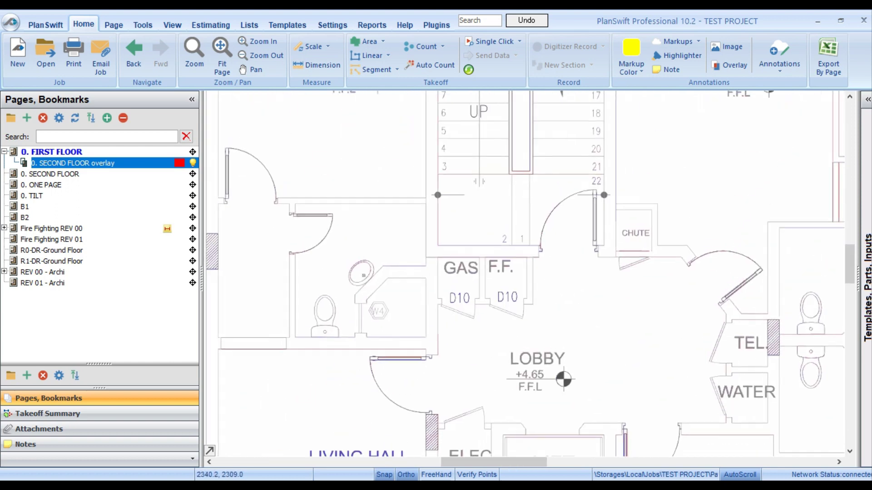
{"action": "mouse_move", "coordinate": [448, 160]}
{"action": "left_mouse_down"}
{"action": "mouse_move", "coordinate": [444, 267]}
{"action": "mouse_move", "coordinate": [424, 321]}
{"action": "left_mouse_up"}
{"action": "scroll", "coordinate": [379, 278], "scroll_direction": "down", "scroll_amount": 1}
{"action": "left_click_drag", "start_coordinate": [379, 279], "coordinate": [395, 295]}
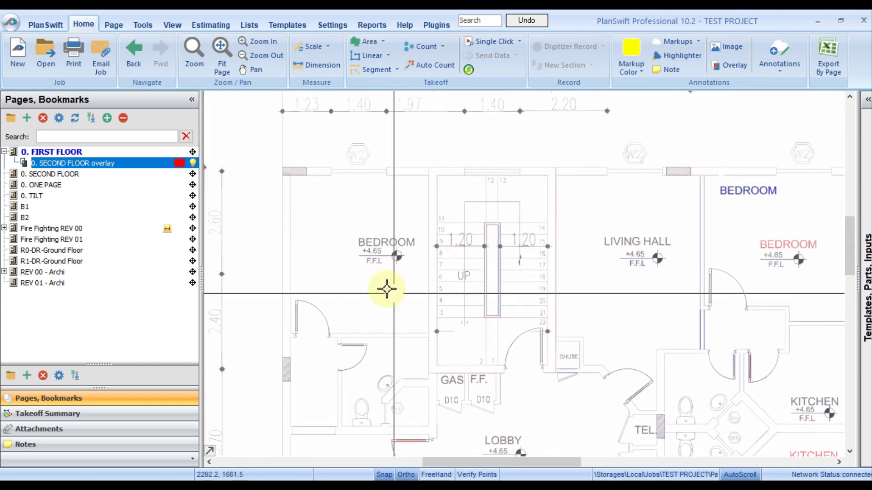
Step: Examine the overlay differences from the upper living hall and bedroom down through the kitchens on the plan's right side
{"action": "scroll", "coordinate": [359, 266], "scroll_direction": "up", "scroll_amount": 1}
{"action": "left_click_drag", "start_coordinate": [699, 249], "coordinate": [422, 253]}
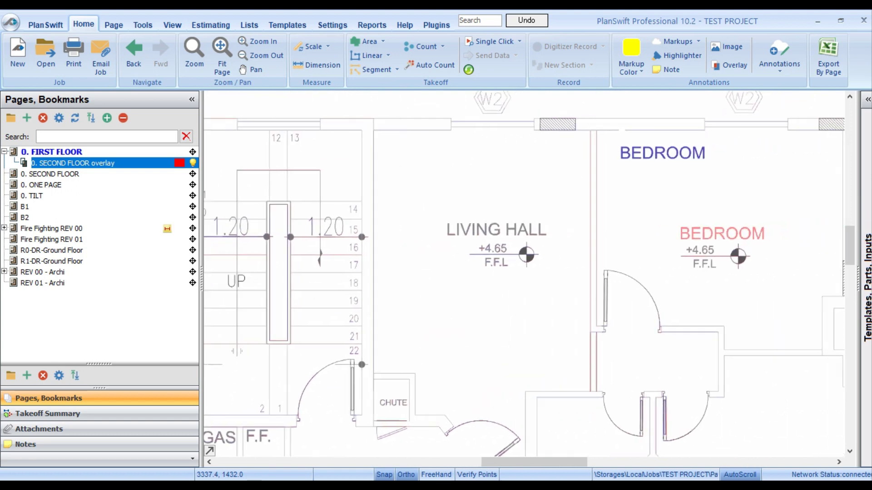
{"action": "left_click_drag", "start_coordinate": [677, 173], "coordinate": [514, 180]}
{"action": "scroll", "coordinate": [516, 170], "scroll_direction": "up", "scroll_amount": 1}
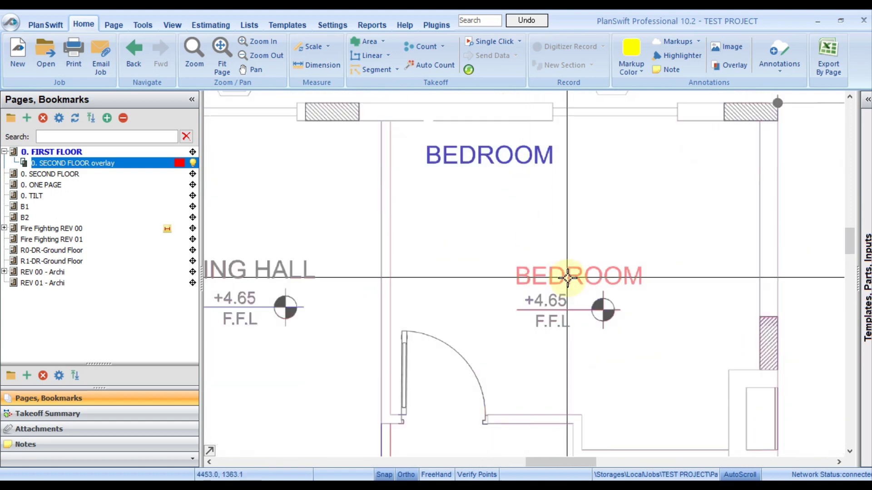
{"action": "scroll", "coordinate": [568, 278], "scroll_direction": "down", "scroll_amount": 1}
{"action": "scroll", "coordinate": [556, 327], "scroll_direction": "down", "scroll_amount": 1}
{"action": "left_click_drag", "start_coordinate": [557, 325], "coordinate": [563, 179]}
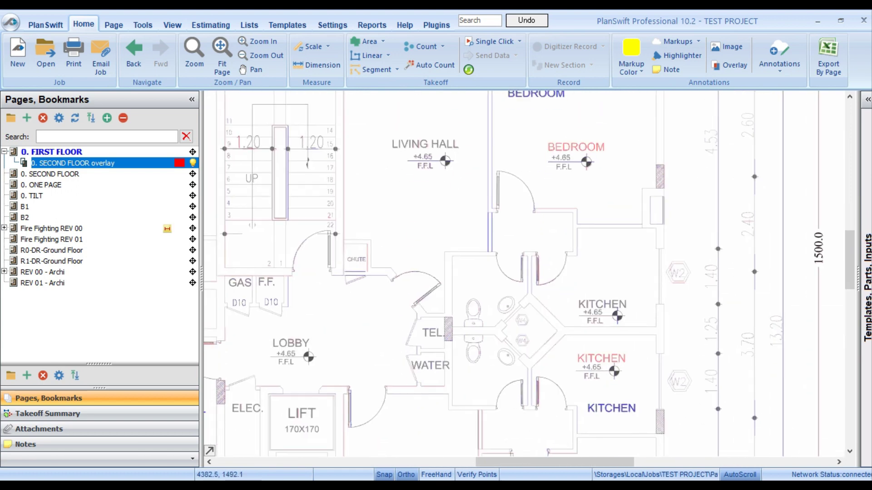
{"action": "left_click_drag", "start_coordinate": [538, 345], "coordinate": [536, 253]}
{"action": "scroll", "coordinate": [614, 311], "scroll_direction": "up", "scroll_amount": 1}
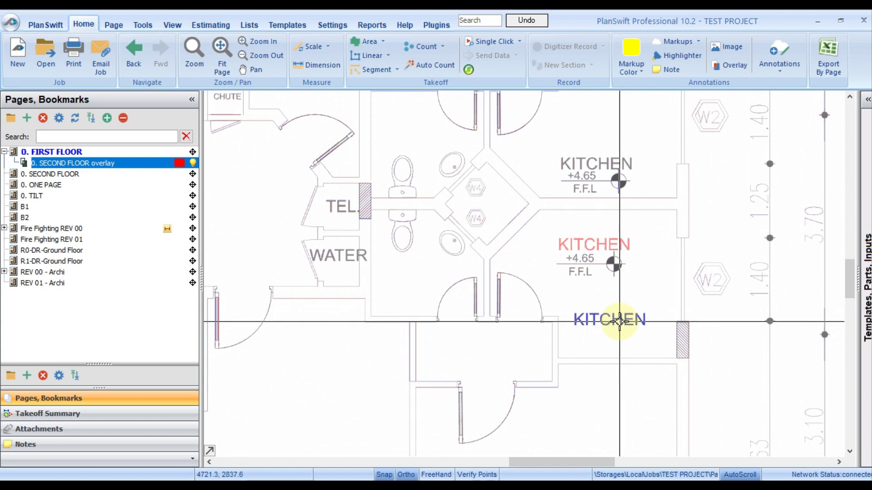
{"action": "left_click_drag", "start_coordinate": [590, 321], "coordinate": [652, 114]}
Step: Inspect the overlay differences around the lower living halls and bedroom, the plan titles and the floor plan as a whole
{"action": "scroll", "coordinate": [484, 319], "scroll_direction": "down", "scroll_amount": 1}
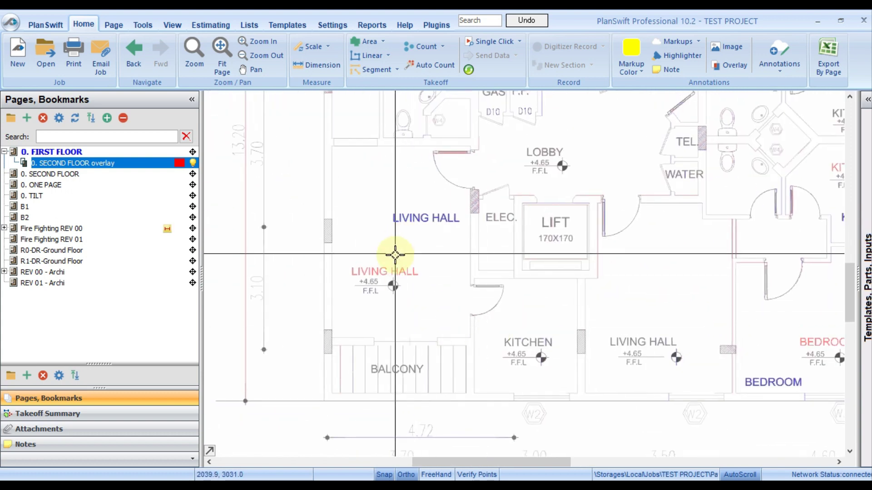
{"action": "scroll", "coordinate": [393, 253], "scroll_direction": "down", "scroll_amount": 1}
{"action": "scroll", "coordinate": [481, 333], "scroll_direction": "up", "scroll_amount": 1}
{"action": "left_click_drag", "start_coordinate": [481, 336], "coordinate": [520, 71]}
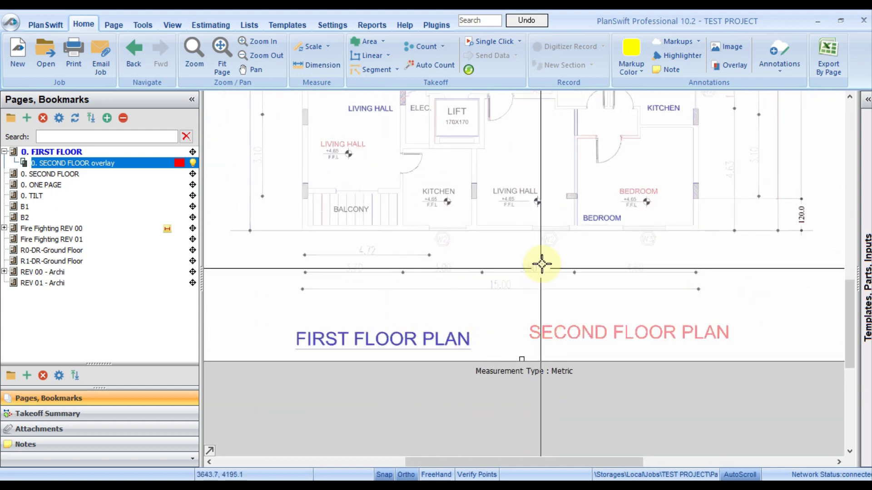
{"action": "scroll", "coordinate": [538, 259], "scroll_direction": "up", "scroll_amount": 5}
{"action": "scroll", "coordinate": [510, 277], "scroll_direction": "down", "scroll_amount": 1}
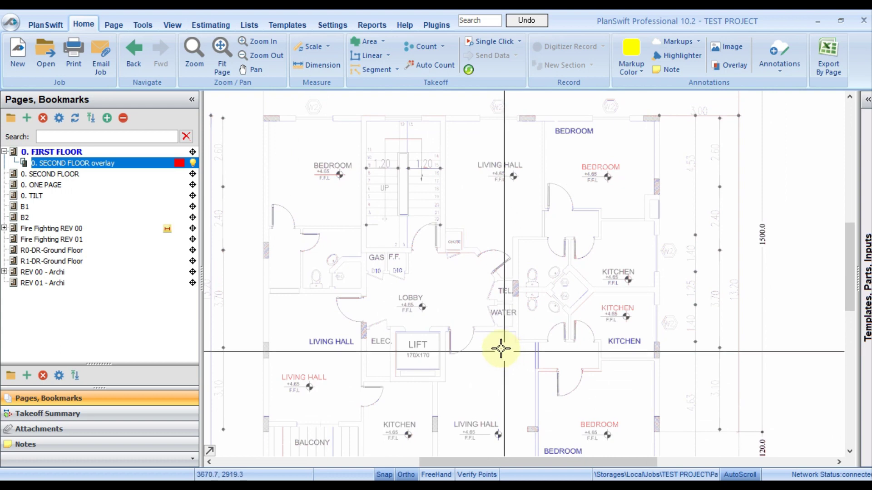
{"action": "scroll", "coordinate": [629, 278], "scroll_direction": "down", "scroll_amount": 1}
{"action": "scroll", "coordinate": [453, 234], "scroll_direction": "up", "scroll_amount": 3}
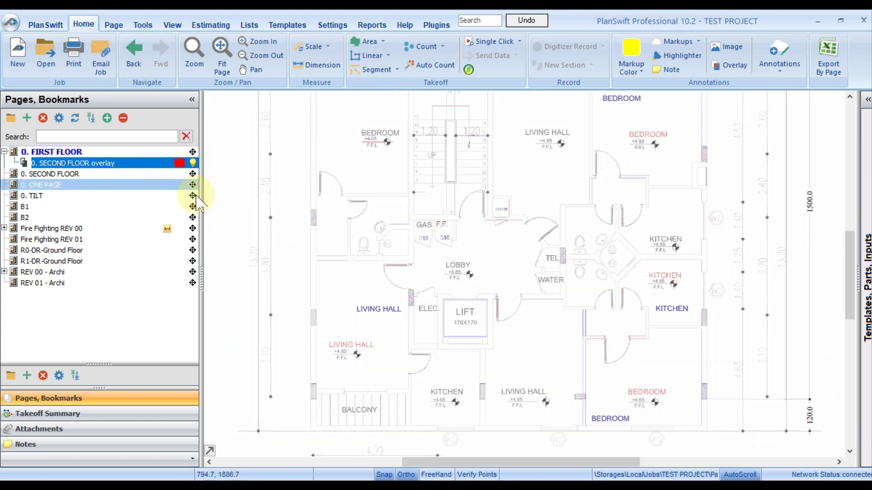
Step: Examine the overlay alignment at the upper-right column and across the upper living hall, staircase and bedrooms
{"action": "left_click_drag", "start_coordinate": [385, 203], "coordinate": [397, 256]}
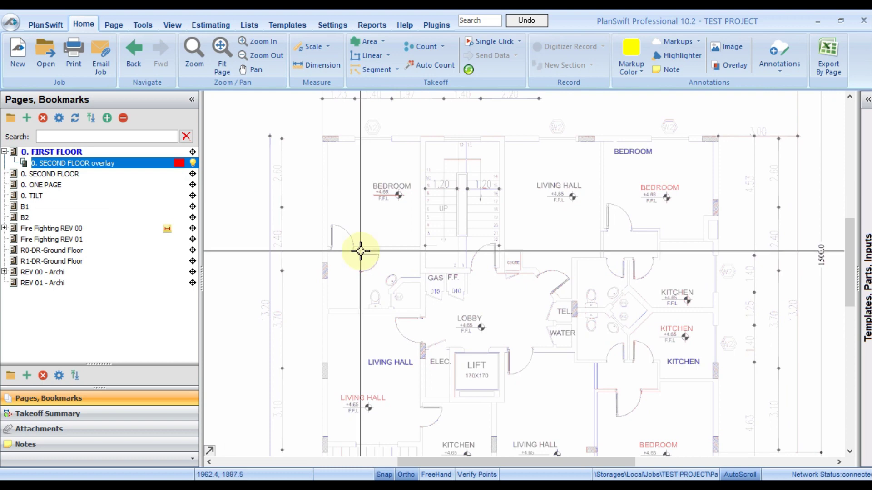
{"action": "scroll", "coordinate": [716, 136], "scroll_direction": "up", "scroll_amount": 5}
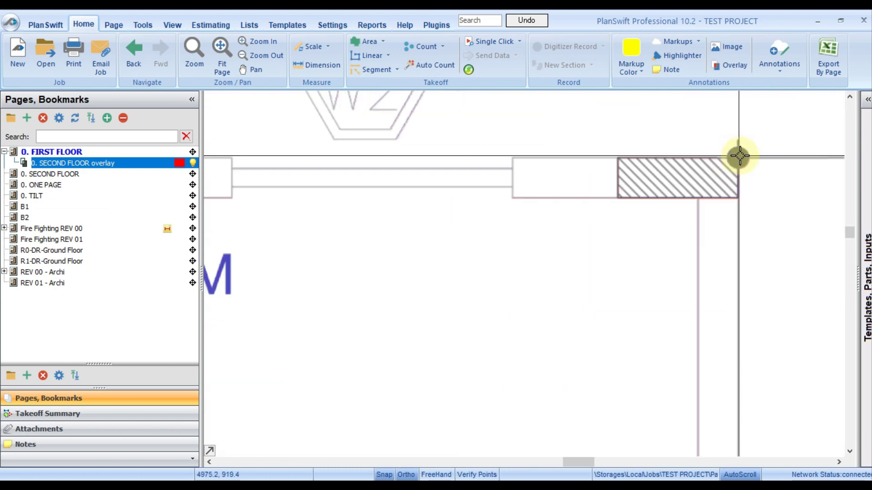
{"action": "scroll", "coordinate": [560, 190], "scroll_direction": "down", "scroll_amount": 3}
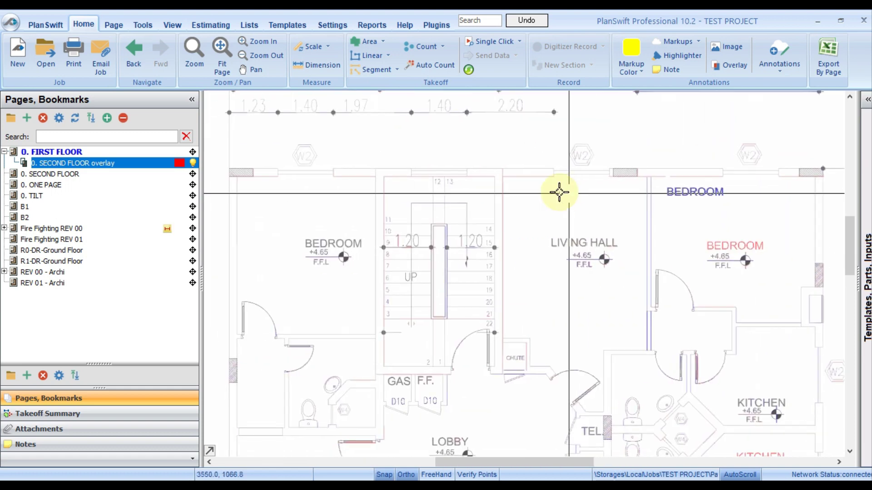
{"action": "scroll", "coordinate": [498, 174], "scroll_direction": "up", "scroll_amount": 3}
{"action": "scroll", "coordinate": [498, 174], "scroll_direction": "down", "scroll_amount": 3}
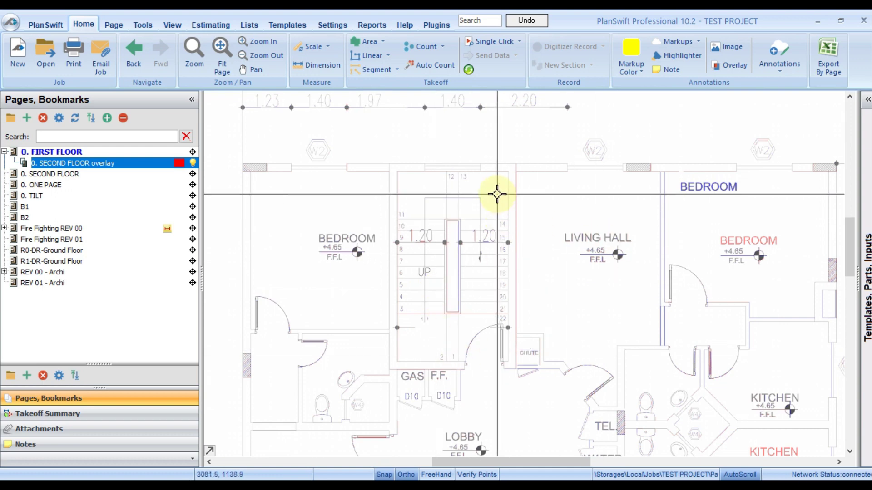
{"action": "scroll", "coordinate": [494, 195], "scroll_direction": "down", "scroll_amount": 1}
{"action": "scroll", "coordinate": [482, 198], "scroll_direction": "up", "scroll_amount": 1}
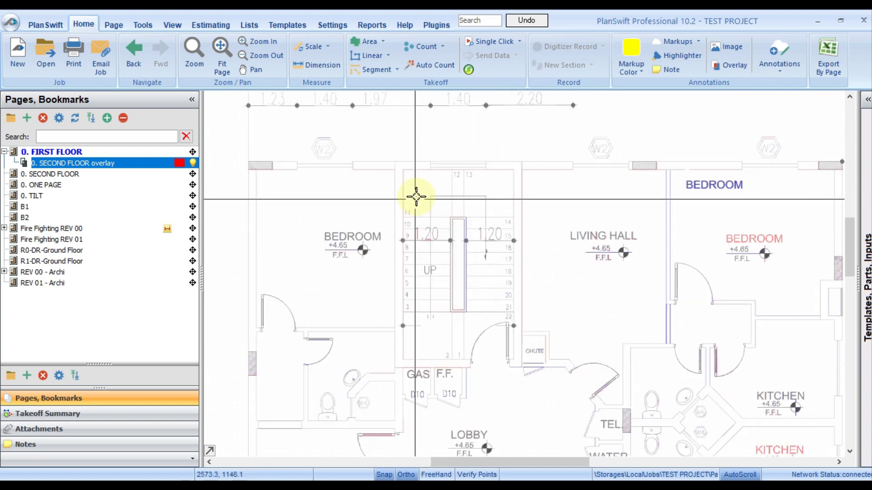
Step: Restart the overlay alignment and match its first point to the outer corner of the upper-left bedroom column on the first floor image
{"action": "left_click_drag", "start_coordinate": [322, 206], "coordinate": [346, 206]}
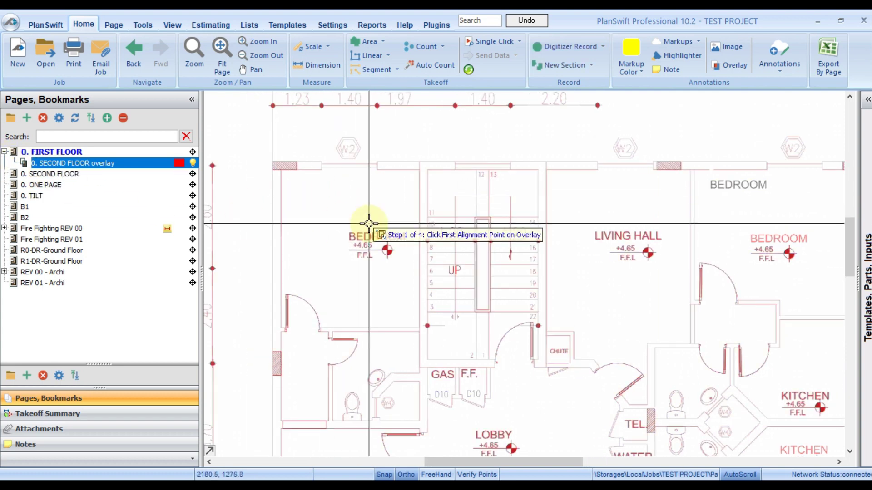
{"action": "scroll", "coordinate": [368, 223], "scroll_direction": "down", "scroll_amount": 4}
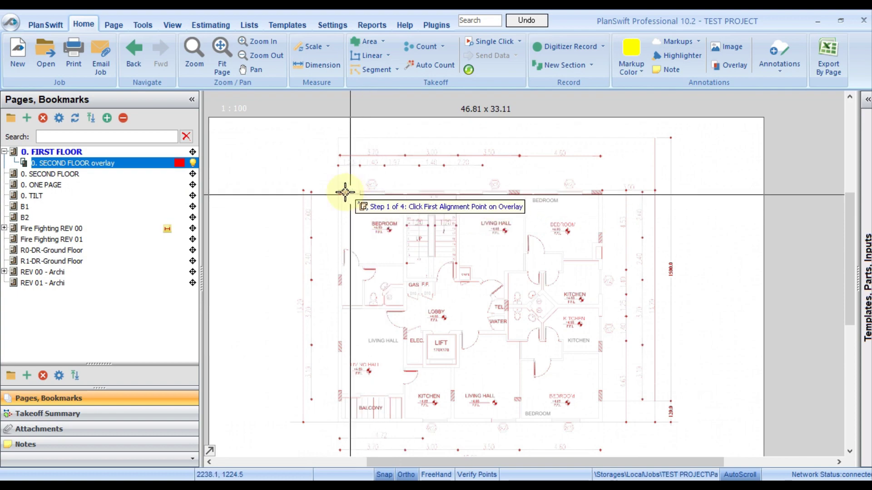
{"action": "scroll", "coordinate": [346, 189], "scroll_direction": "up", "scroll_amount": 6}
{"action": "left_click", "coordinate": [296, 199]}
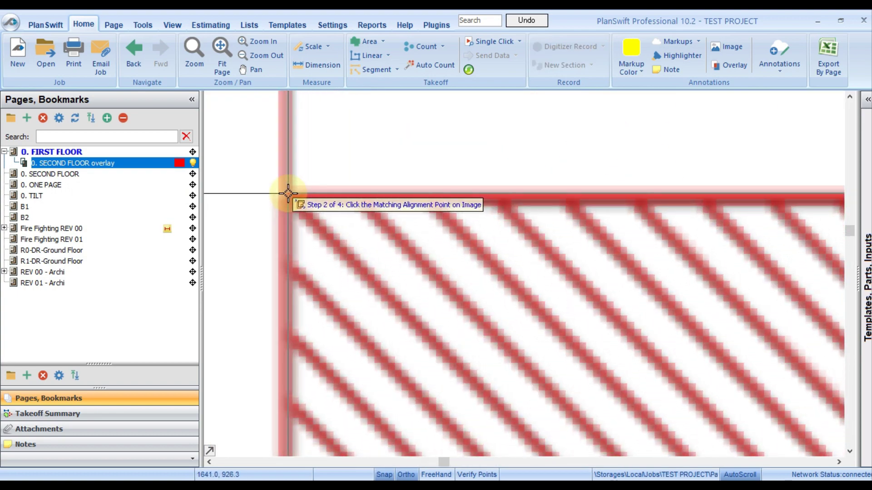
{"action": "left_click", "coordinate": [288, 194]}
Step: Match the second overlay point to the lower-right outer wall corner on the first floor image to complete the alignment
{"action": "scroll", "coordinate": [284, 156], "scroll_direction": "down", "scroll_amount": 8}
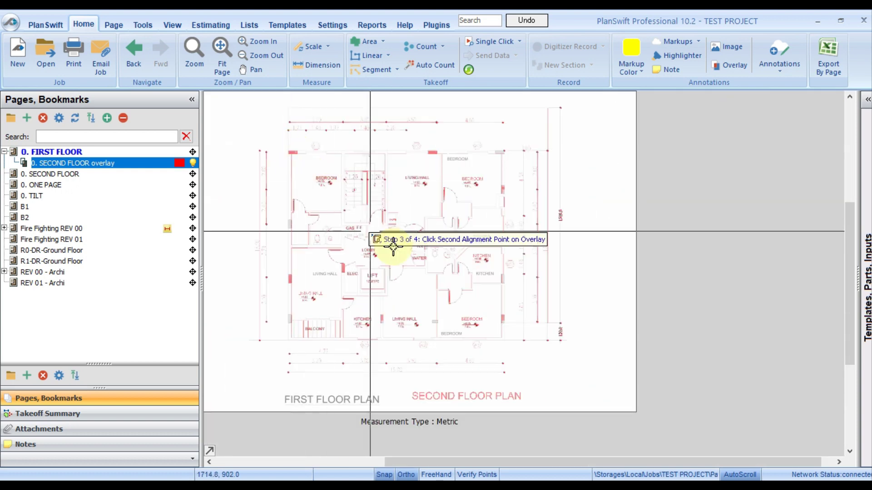
{"action": "scroll", "coordinate": [522, 347], "scroll_direction": "up", "scroll_amount": 6}
{"action": "scroll", "coordinate": [522, 347], "scroll_direction": "up", "scroll_amount": 8}
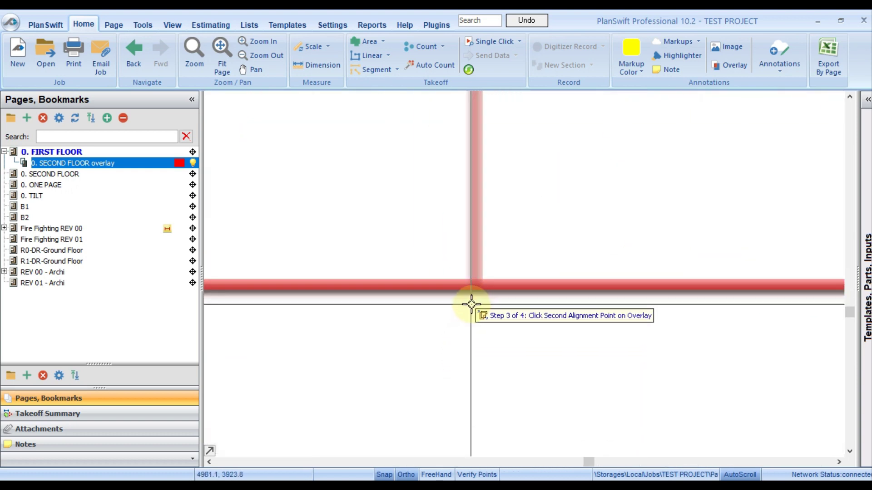
{"action": "left_click", "coordinate": [476, 283]}
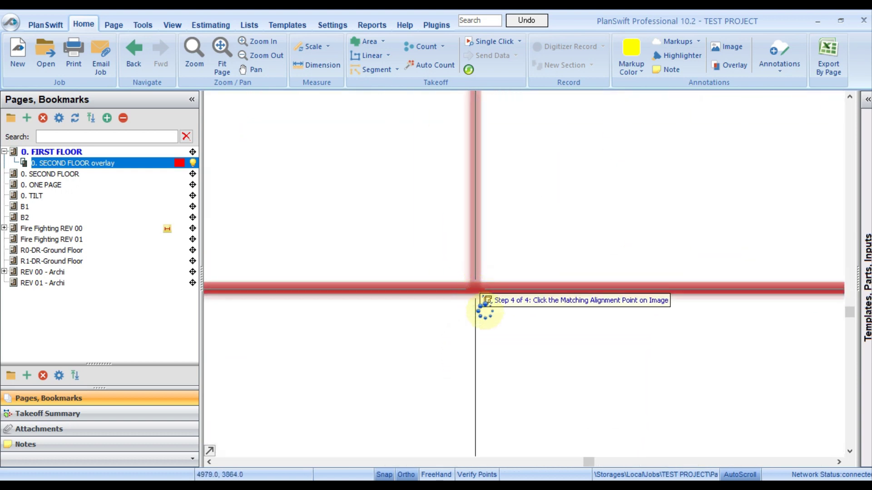
{"action": "scroll", "coordinate": [512, 371], "scroll_direction": "down", "scroll_amount": 5}
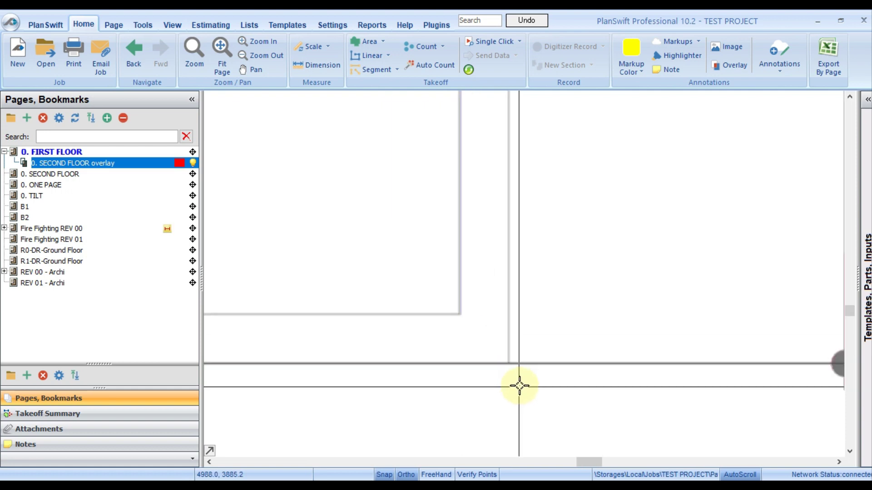
Step: Inspect the realigned overlay around the lower-right bedroom, kitchens and lower living halls
{"action": "scroll", "coordinate": [507, 278], "scroll_direction": "down", "scroll_amount": 3}
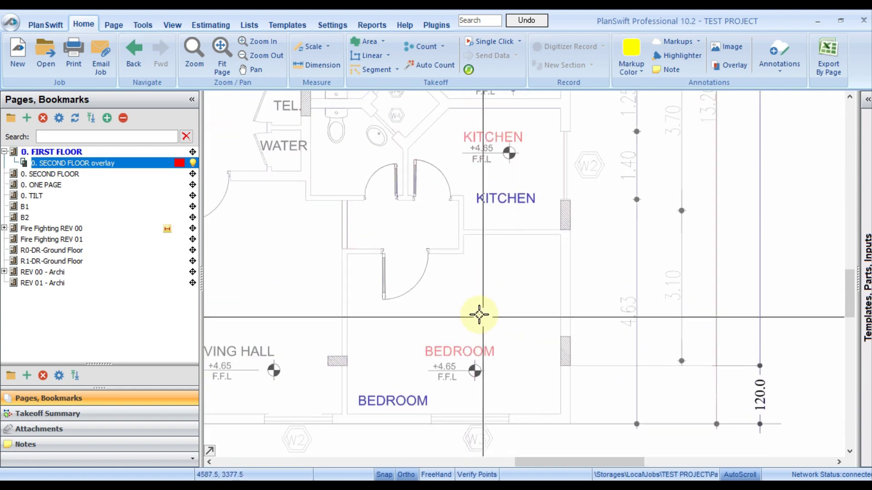
{"action": "left_click_drag", "start_coordinate": [475, 335], "coordinate": [503, 306]}
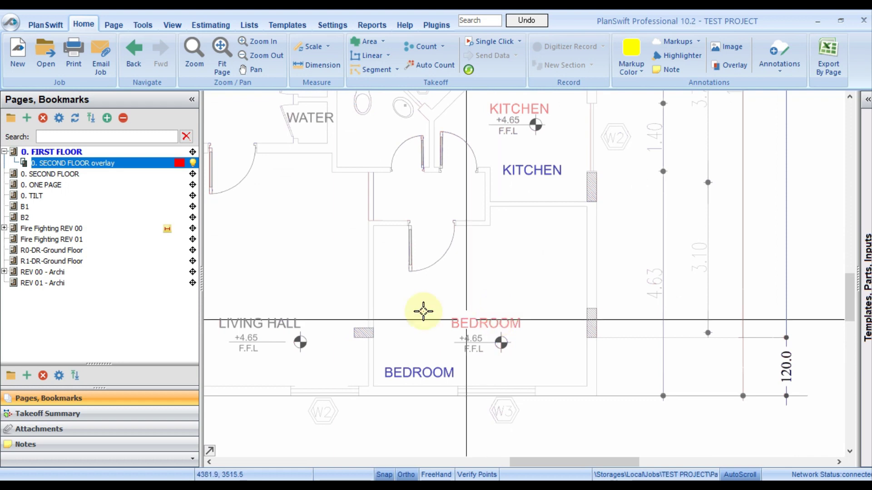
{"action": "scroll", "coordinate": [352, 291], "scroll_direction": "down", "scroll_amount": 2}
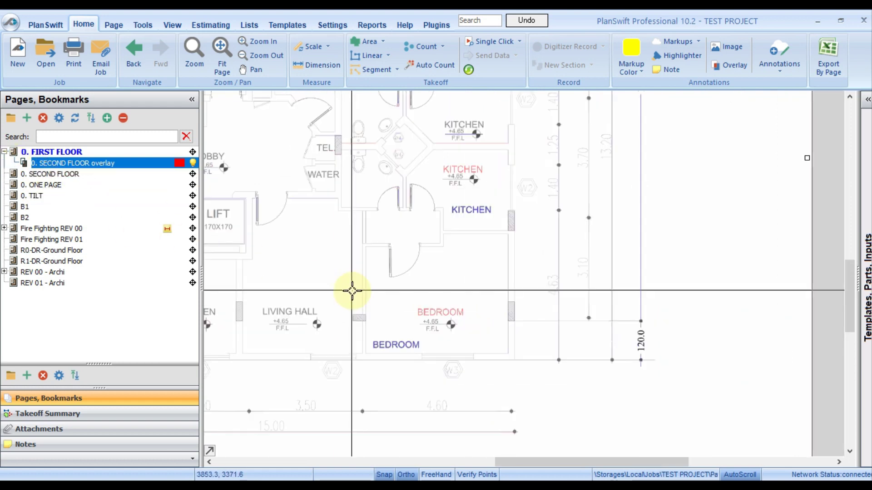
{"action": "left_click_drag", "start_coordinate": [352, 292], "coordinate": [489, 303]}
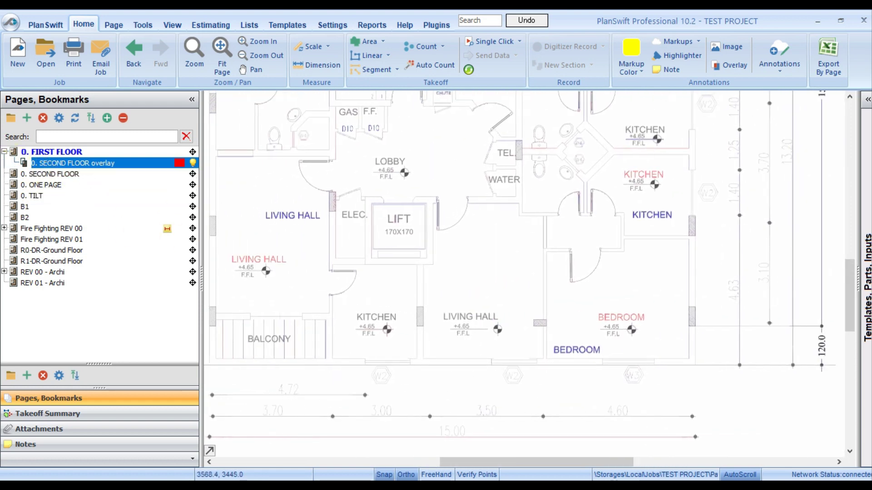
{"action": "scroll", "coordinate": [600, 335], "scroll_direction": "up", "scroll_amount": 1}
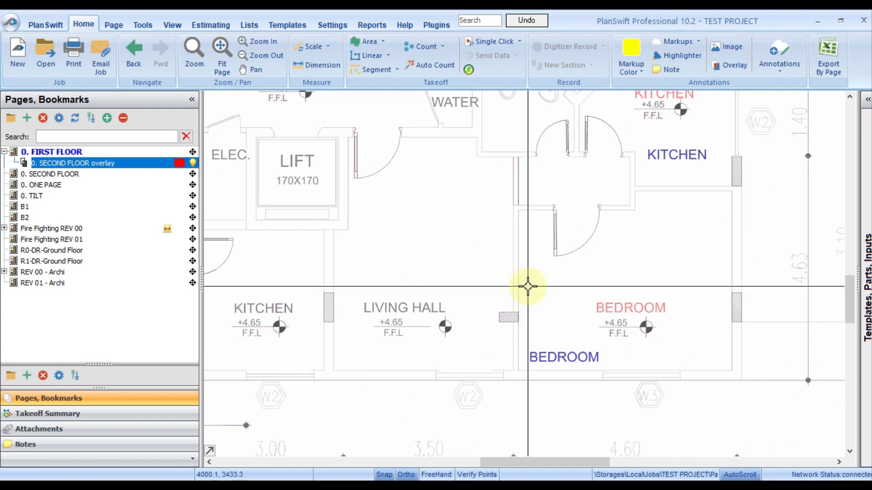
Step: Collapse the 0. FIRST FLOOR page entry and open the 0. ONE PAGE sheet containing both floor plans
{"action": "left_click", "coordinate": [4, 151]}
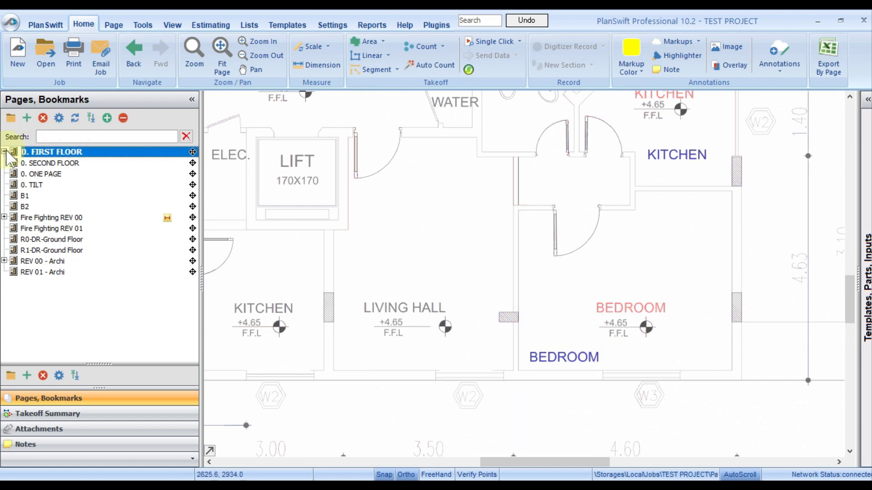
{"action": "left_click", "coordinate": [41, 175]}
{"action": "scroll", "coordinate": [400, 236], "scroll_direction": "up", "scroll_amount": 2}
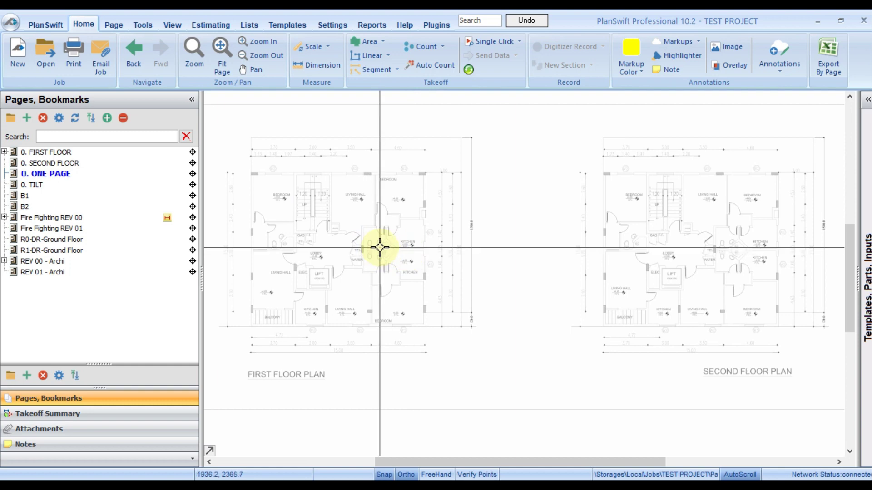
Step: Crop the first floor plan from the sheet as a new page named 1ST FL
{"action": "left_click", "coordinate": [148, 27]}
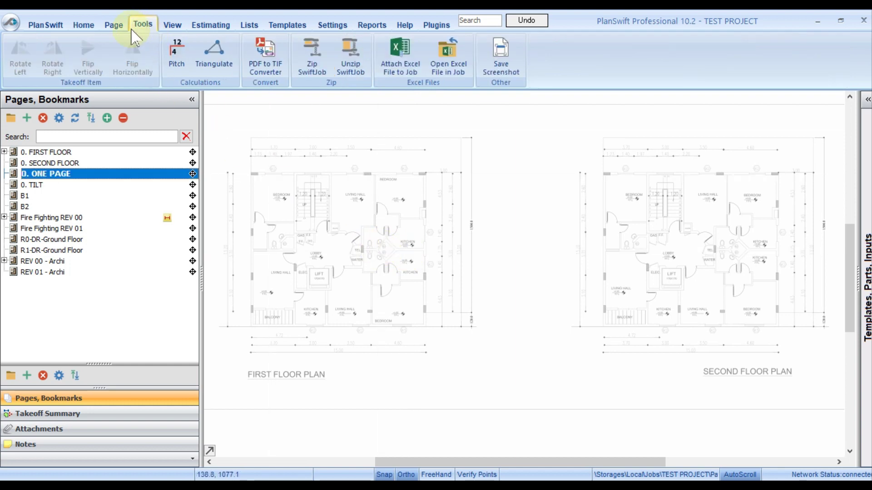
{"action": "left_click", "coordinate": [113, 25]}
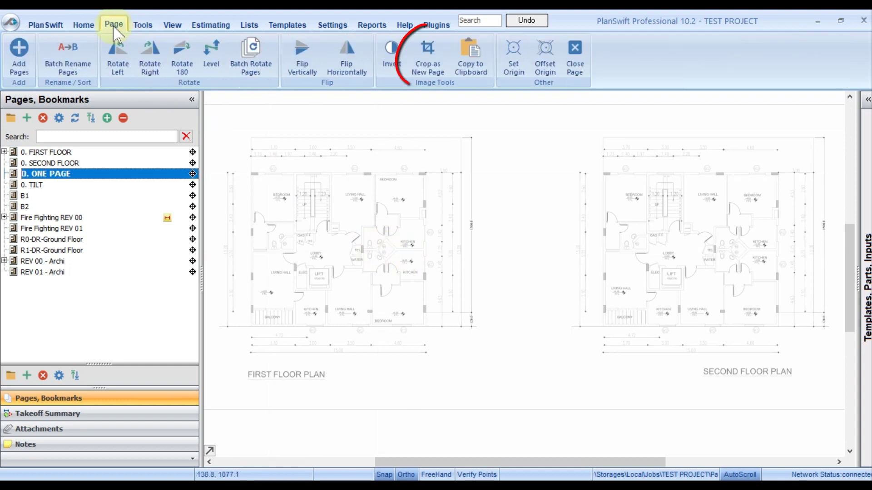
{"action": "left_click", "coordinate": [427, 68]}
{"action": "left_click_drag", "start_coordinate": [492, 130], "coordinate": [306, 320]}
{"action": "left_click_drag", "start_coordinate": [350, 353], "coordinate": [349, 352]}
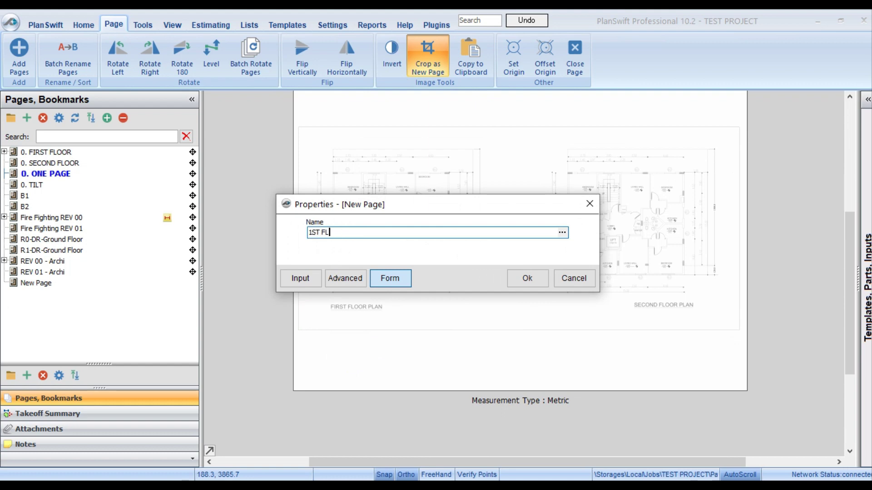
{"action": "left_click", "coordinate": [521, 285]}
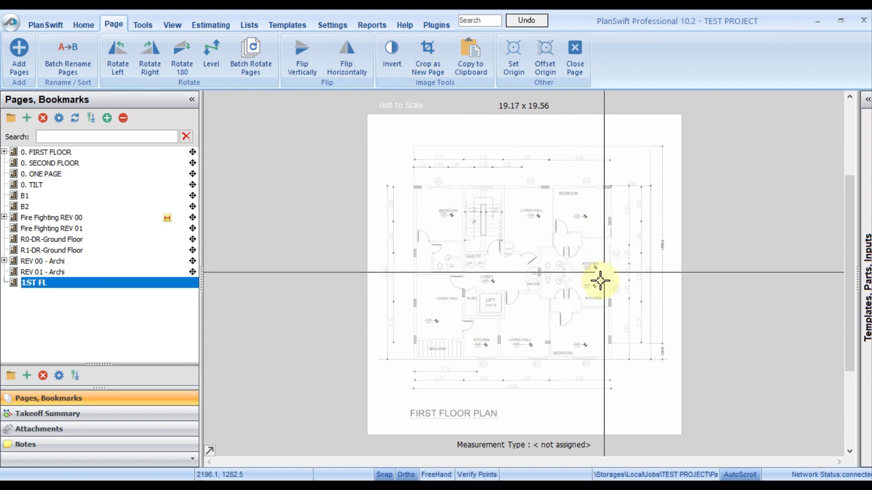
Step: Return to the 0. ONE PAGE sheet and crop the second floor plan as a new page named 2nd FL
{"action": "left_click", "coordinate": [84, 25]}
{"action": "left_click", "coordinate": [134, 50]}
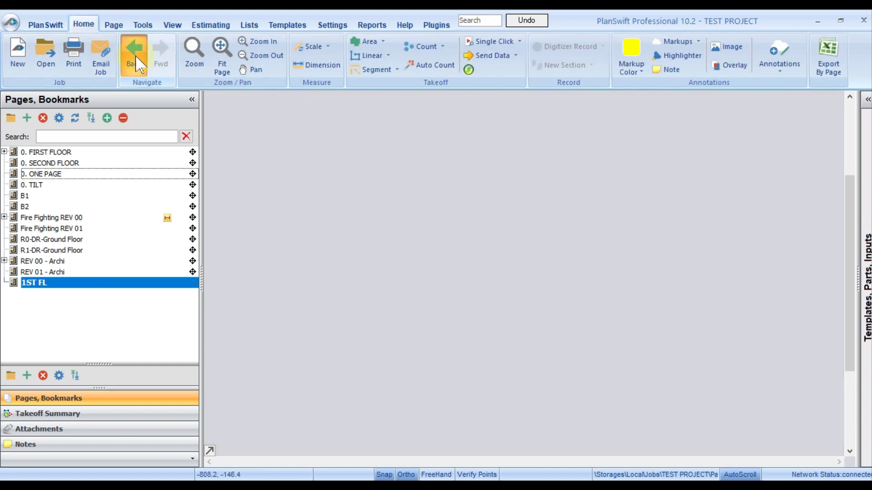
{"action": "scroll", "coordinate": [626, 205], "scroll_direction": "up", "scroll_amount": 3}
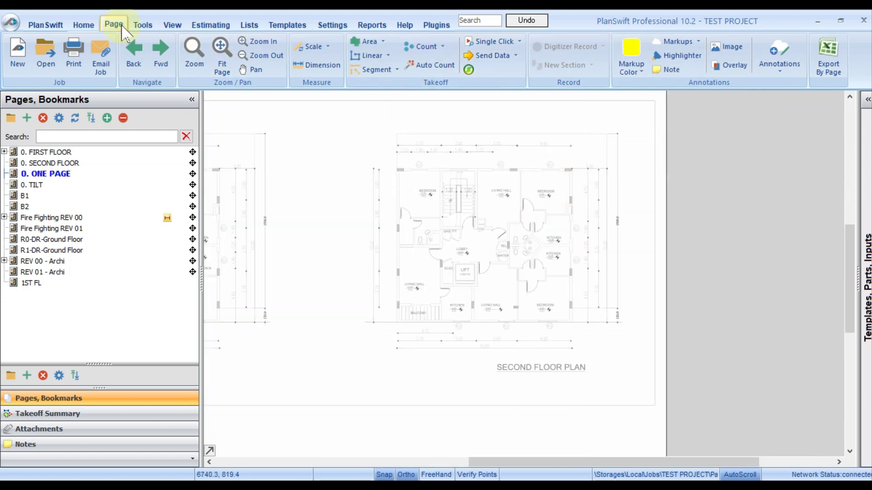
{"action": "left_click", "coordinate": [114, 24]}
{"action": "left_click", "coordinate": [424, 50]}
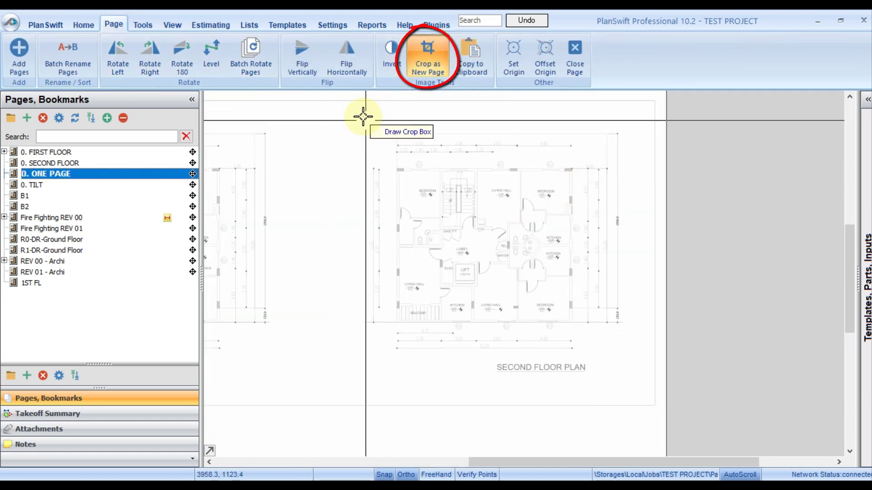
{"action": "left_click_drag", "start_coordinate": [359, 107], "coordinate": [647, 391]}
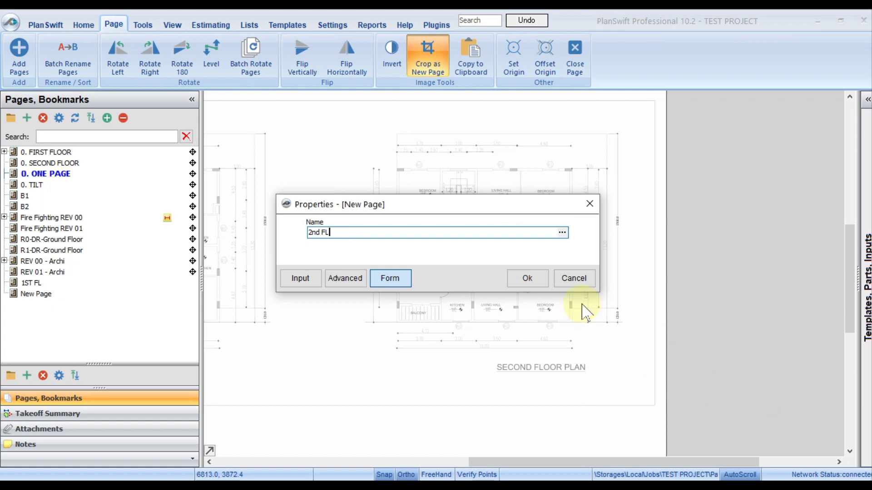
{"action": "left_click", "coordinate": [529, 278]}
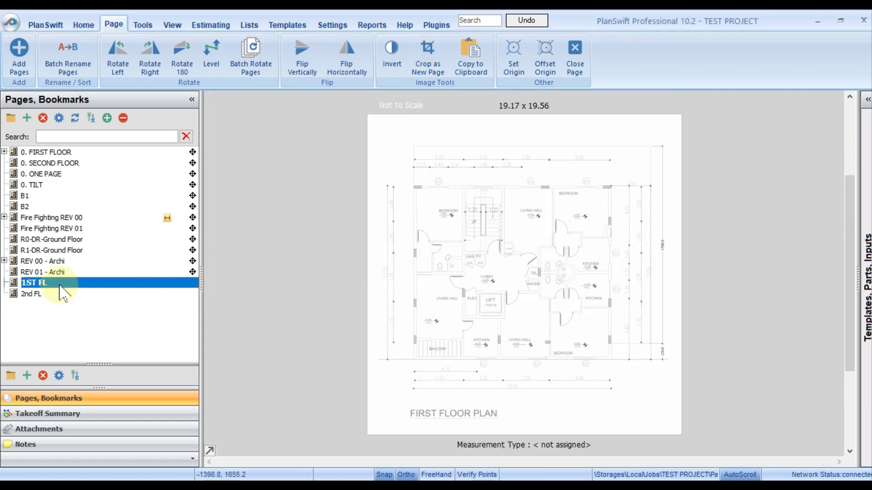
Step: Create a Comparative Overlay of the 2nd FL page on top of the 1ST FL page
{"action": "left_click", "coordinate": [57, 293]}
{"action": "left_click", "coordinate": [51, 284]}
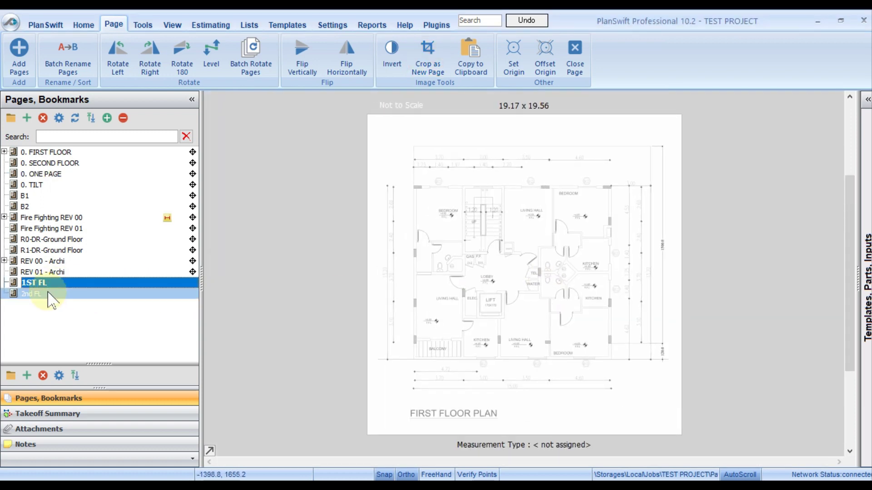
{"action": "left_click", "coordinate": [84, 25]}
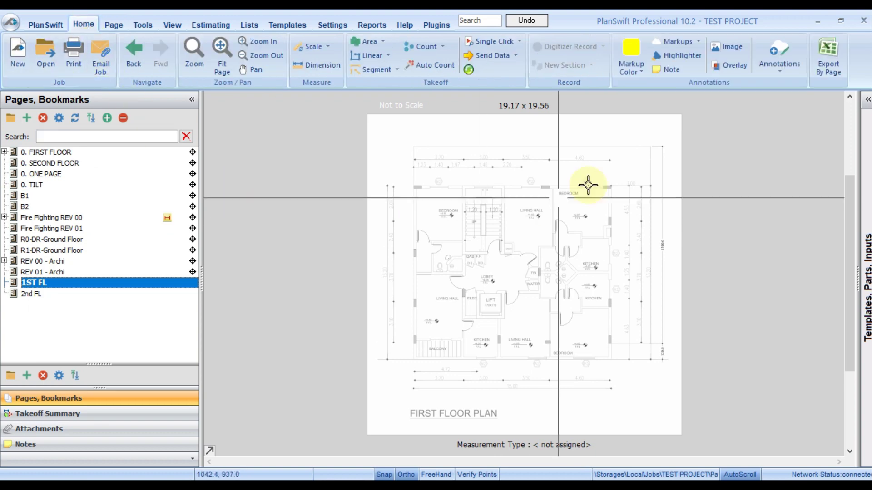
{"action": "left_click", "coordinate": [729, 65]}
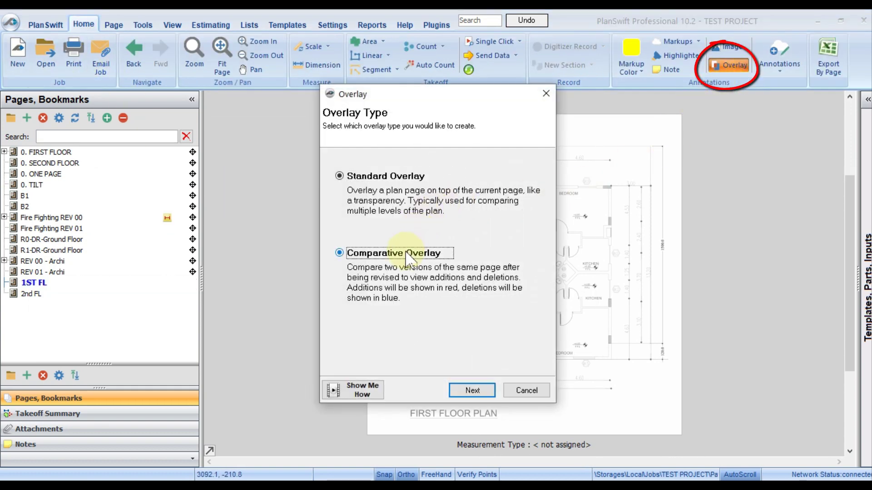
{"action": "left_click", "coordinate": [472, 390]}
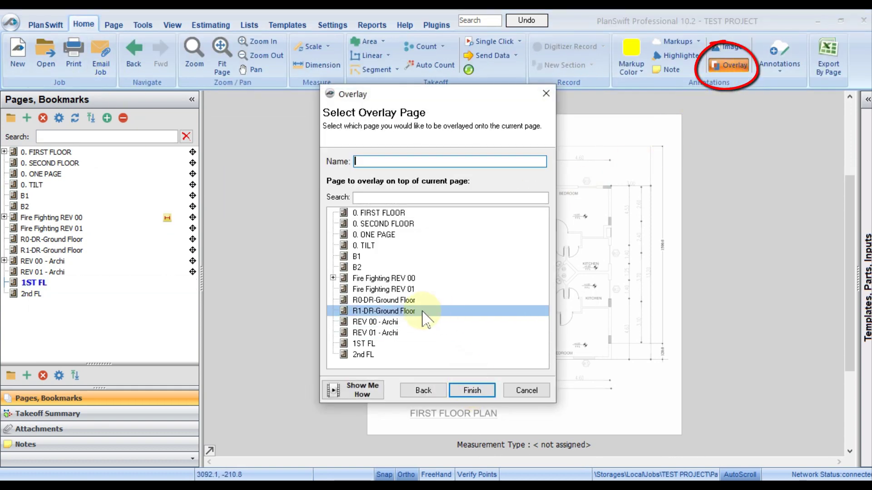
{"action": "left_click", "coordinate": [368, 356]}
{"action": "left_click", "coordinate": [473, 394]}
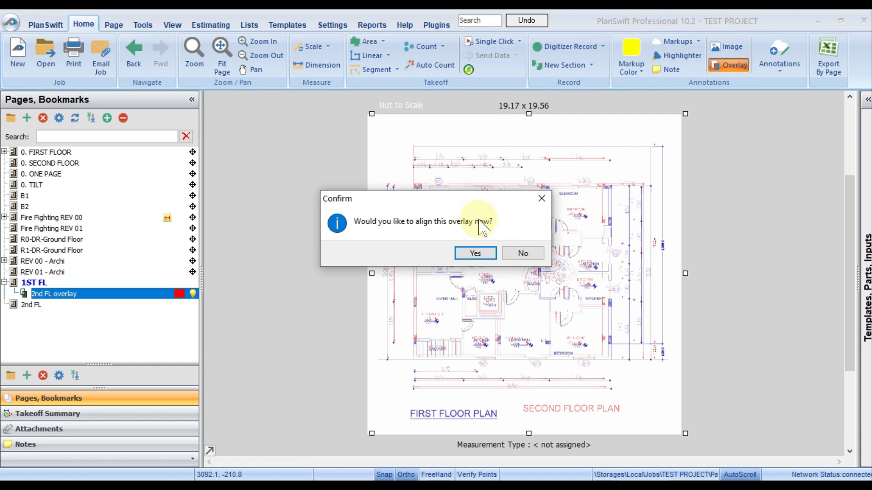
Step: Start aligning the 2nd FL overlay and match its first alignment point to the outer corner of the first floor plan's upper-left column
{"action": "left_click", "coordinate": [521, 255]}
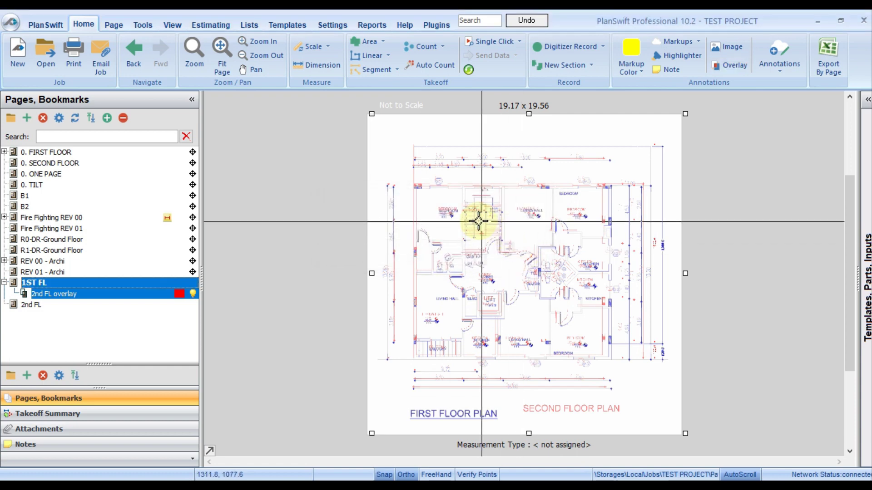
{"action": "scroll", "coordinate": [455, 203], "scroll_direction": "up", "scroll_amount": 5}
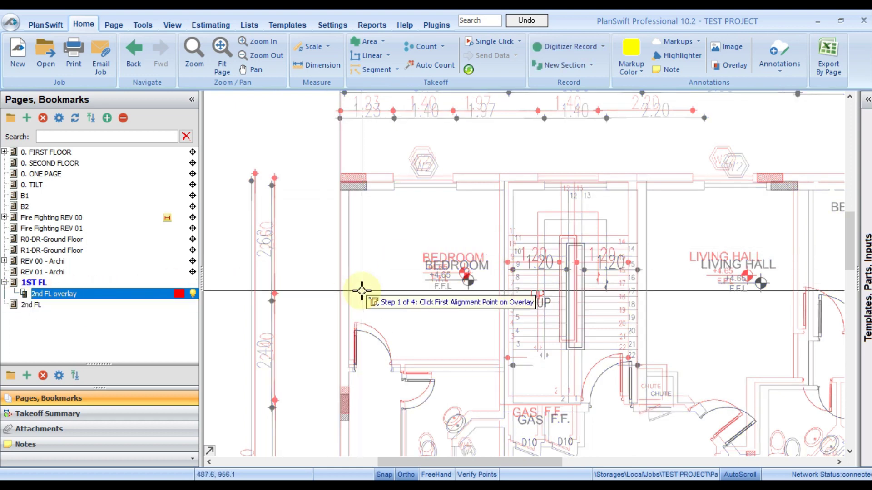
{"action": "scroll", "coordinate": [340, 209], "scroll_direction": "up", "scroll_amount": 4}
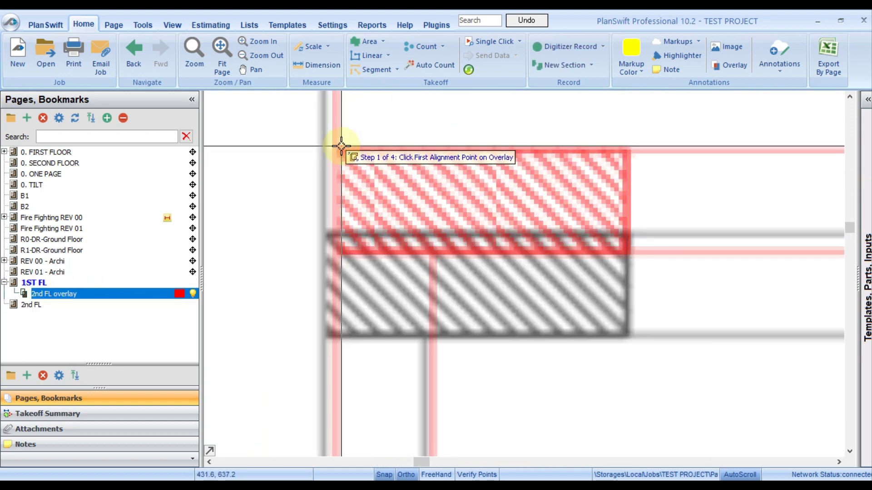
{"action": "left_click", "coordinate": [336, 151]}
{"action": "scroll", "coordinate": [331, 210], "scroll_direction": "up", "scroll_amount": 3}
{"action": "left_click", "coordinate": [329, 229]}
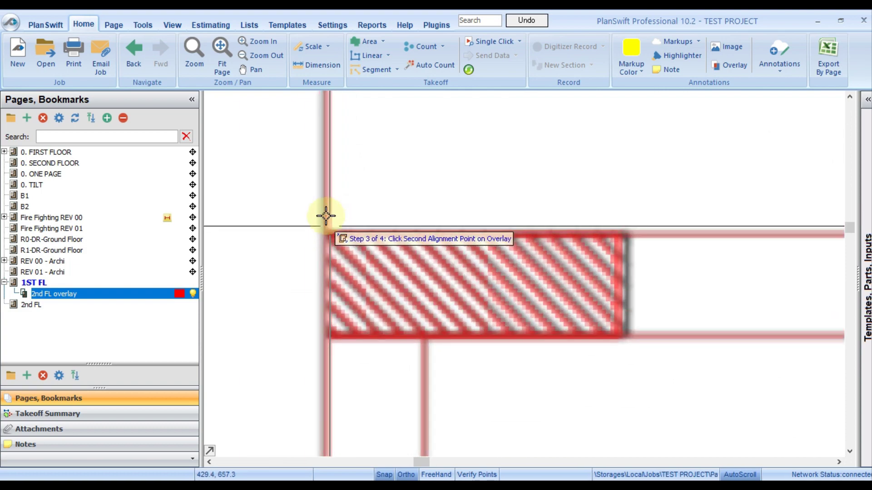
Step: Complete the overlay alignment by matching the lower outer corner of the hatched column beside the lower-right bedroom on both plans
{"action": "scroll", "coordinate": [325, 213], "scroll_direction": "down", "scroll_amount": 5}
{"action": "scroll", "coordinate": [603, 308], "scroll_direction": "up", "scroll_amount": 6}
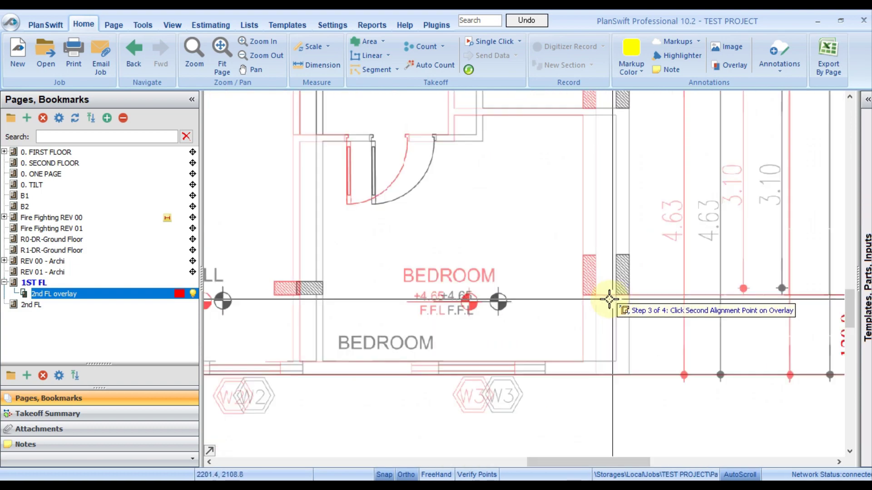
{"action": "left_click", "coordinate": [563, 279]}
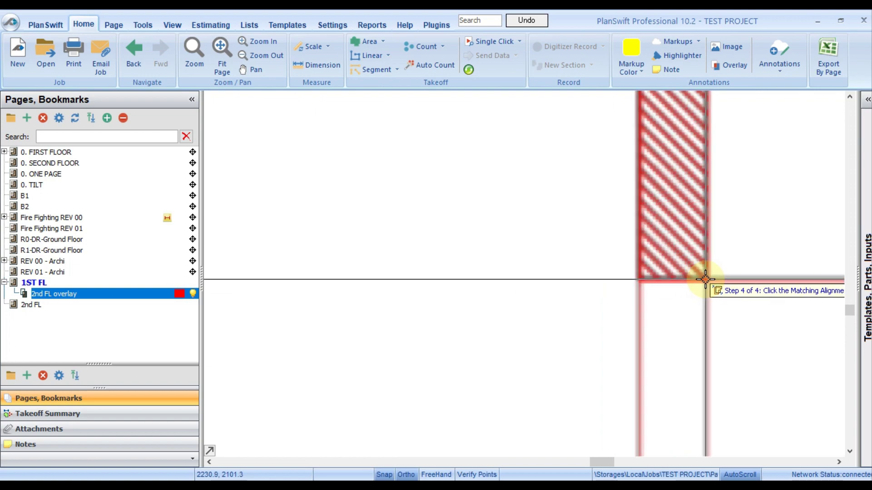
{"action": "left_click", "coordinate": [704, 280]}
{"action": "scroll", "coordinate": [676, 272], "scroll_direction": "down", "scroll_amount": 5}
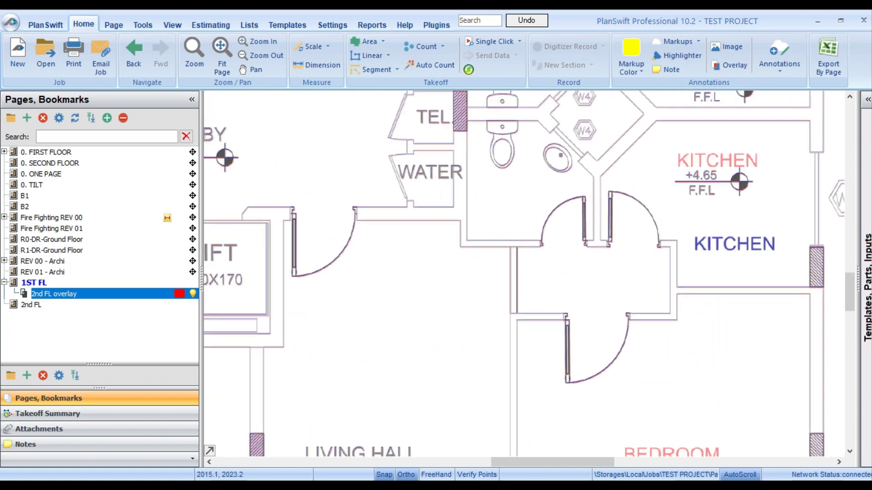
{"action": "scroll", "coordinate": [459, 239], "scroll_direction": "up", "scroll_amount": 2}
{"action": "scroll", "coordinate": [460, 238], "scroll_direction": "down", "scroll_amount": 5}
{"action": "scroll", "coordinate": [461, 275], "scroll_direction": "up", "scroll_amount": 7}
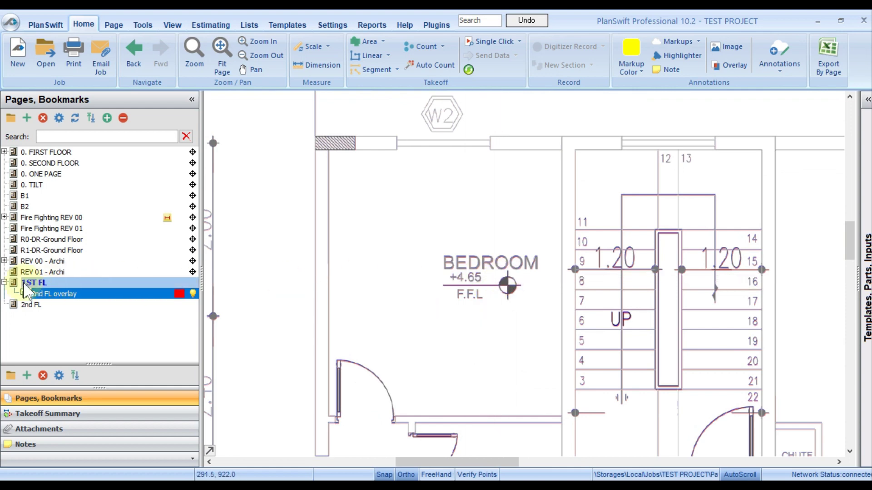
Step: Collapse the 1ST FL page entry and open the 0. TILT page
{"action": "left_click", "coordinate": [4, 283]}
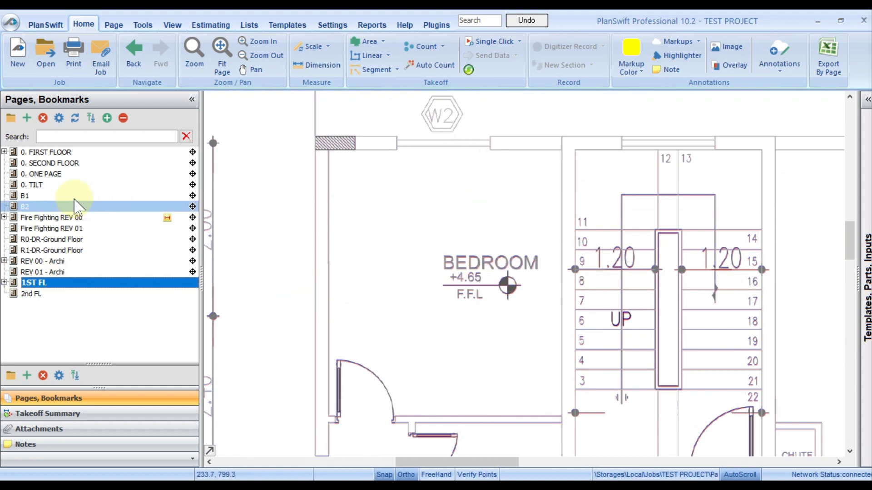
{"action": "left_click", "coordinate": [62, 187]}
{"action": "scroll", "coordinate": [447, 200], "scroll_direction": "up", "scroll_amount": 4}
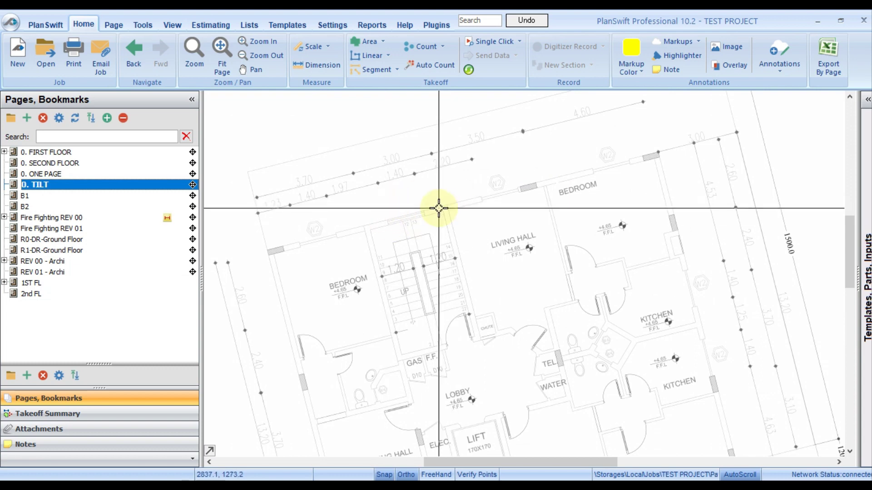
Step: Open the 0. FIRST FLOOR page and delete its 0. SECOND FLOOR overlay
{"action": "left_click", "coordinate": [57, 153]}
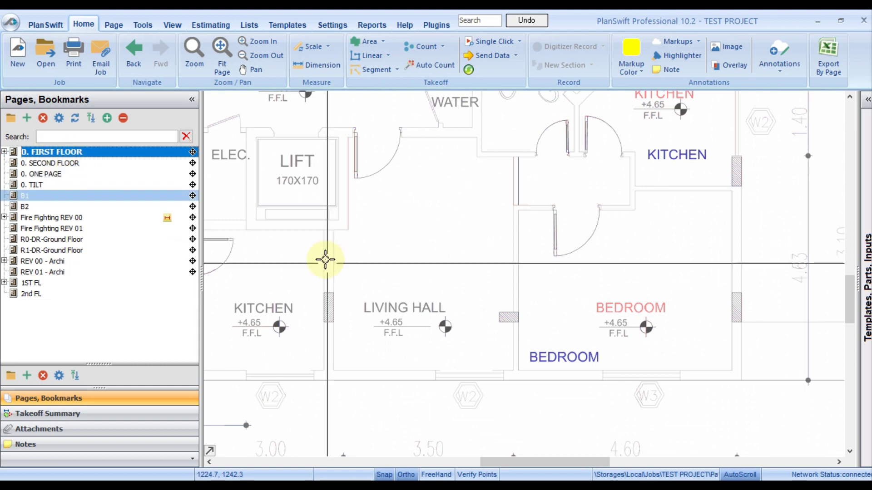
{"action": "left_click", "coordinate": [4, 152]}
{"action": "left_click", "coordinate": [135, 165]}
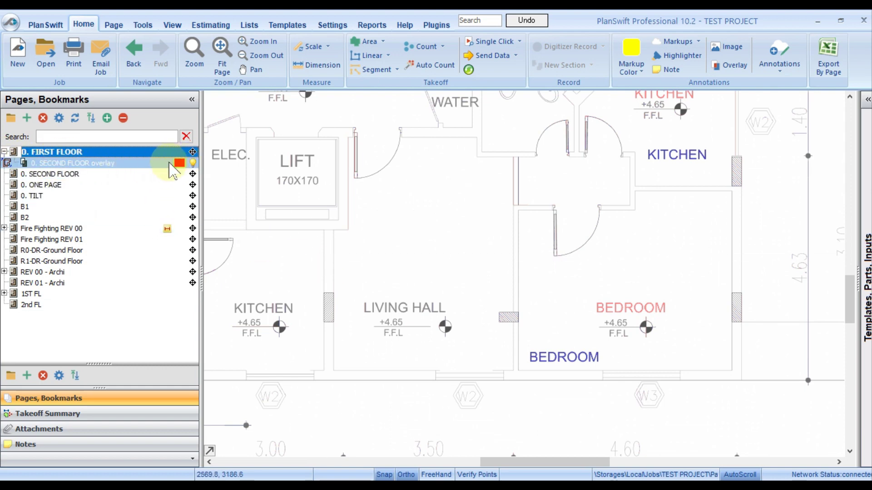
{"action": "right_click", "coordinate": [143, 165]}
{"action": "left_click", "coordinate": [162, 291]}
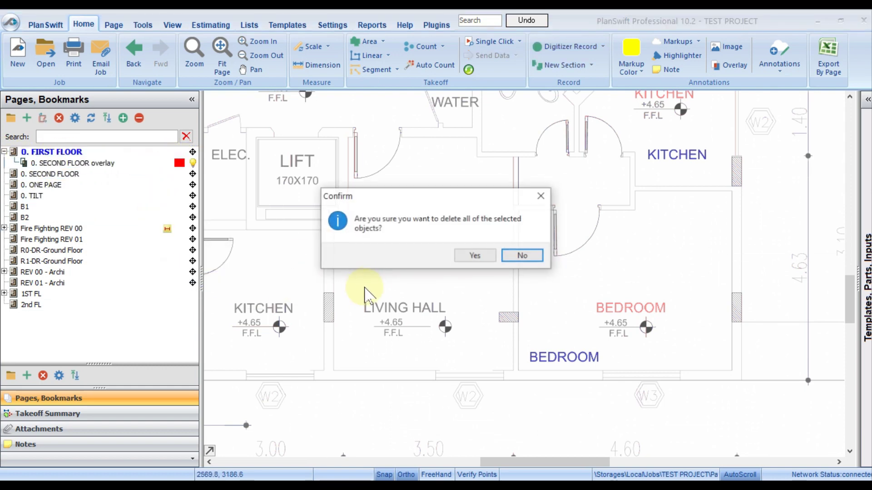
{"action": "left_click", "coordinate": [475, 255]}
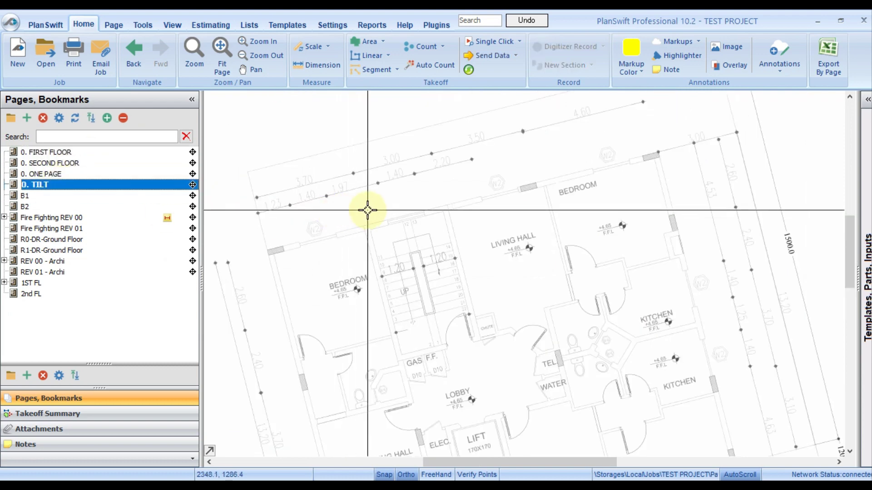
Step: Return to the 0. TILT page and level it along the upper exterior wall, from the upper-left column corner to the upper-right column corner
{"action": "scroll", "coordinate": [366, 209], "scroll_direction": "down", "scroll_amount": 1}
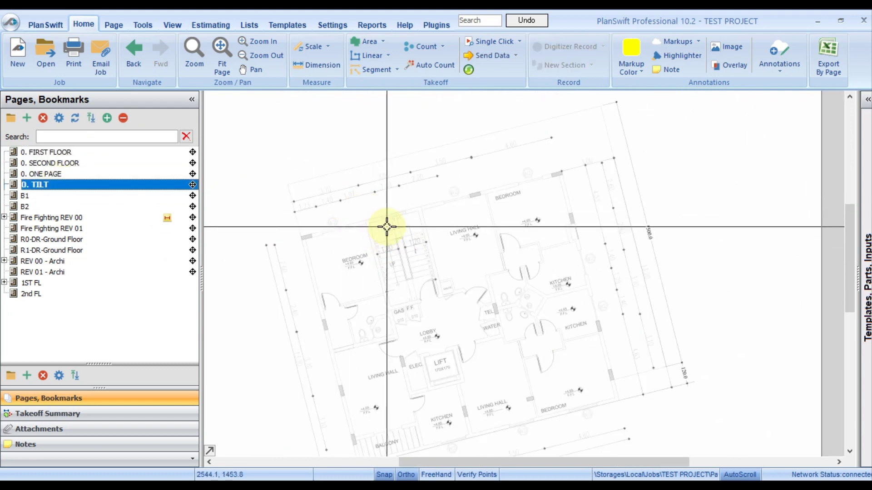
{"action": "scroll", "coordinate": [386, 227], "scroll_direction": "up", "scroll_amount": 5}
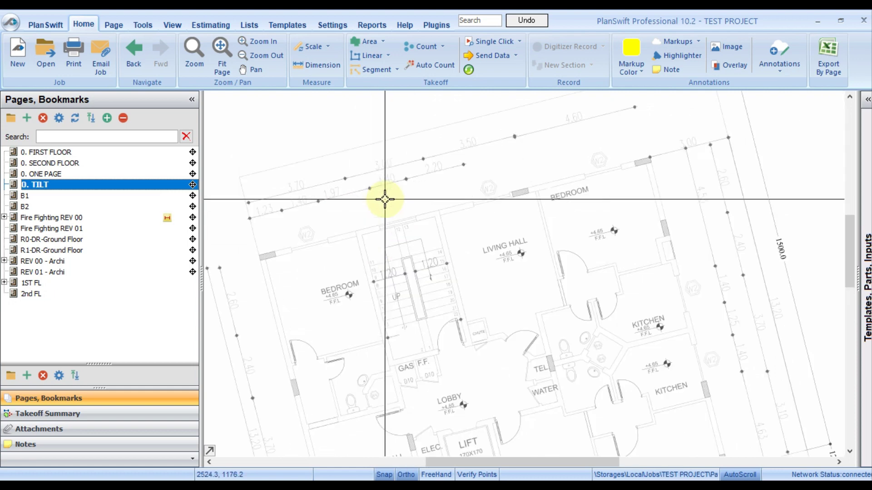
{"action": "left_click", "coordinate": [114, 25]}
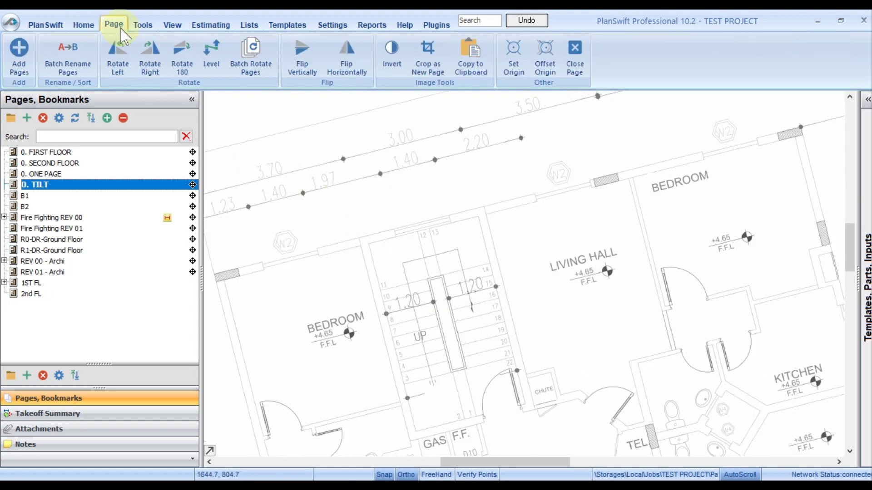
{"action": "left_click", "coordinate": [210, 68]}
{"action": "scroll", "coordinate": [404, 197], "scroll_direction": "up", "scroll_amount": 6}
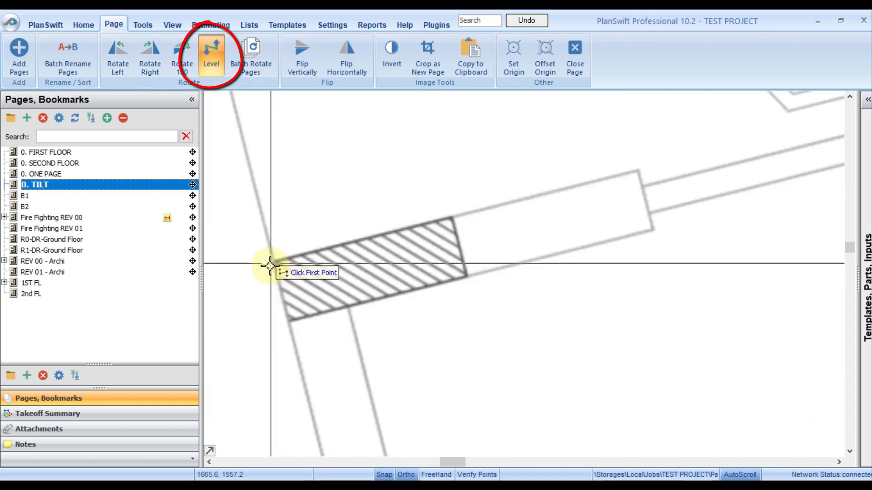
{"action": "scroll", "coordinate": [272, 262], "scroll_direction": "up", "scroll_amount": 3}
{"action": "left_click", "coordinate": [272, 282]}
{"action": "scroll", "coordinate": [269, 288], "scroll_direction": "down", "scroll_amount": 5}
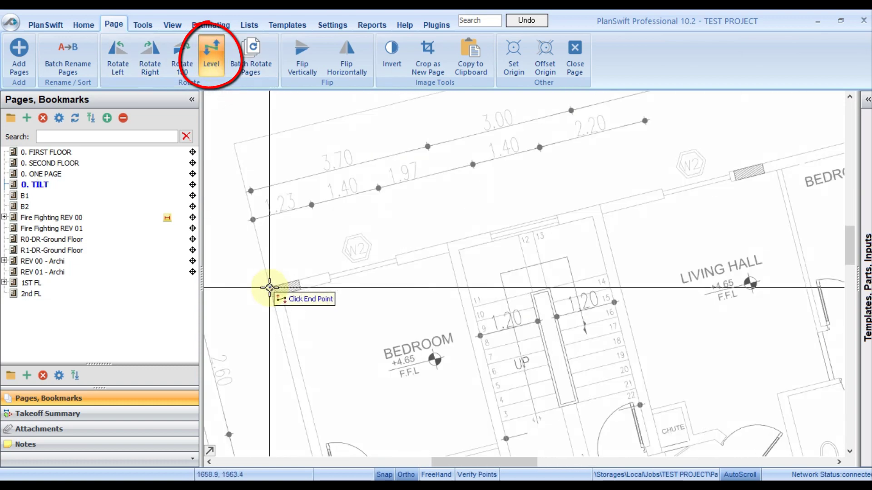
{"action": "scroll", "coordinate": [269, 287], "scroll_direction": "down", "scroll_amount": 5}
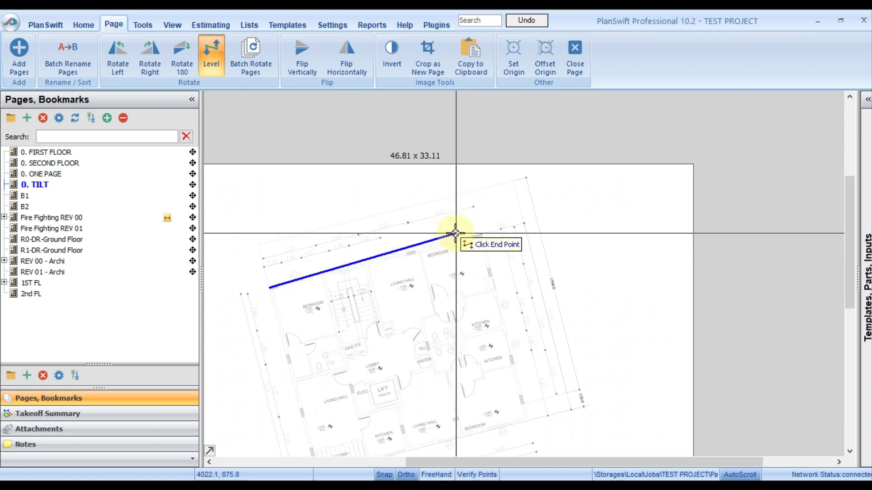
{"action": "scroll", "coordinate": [455, 234], "scroll_direction": "up", "scroll_amount": 6}
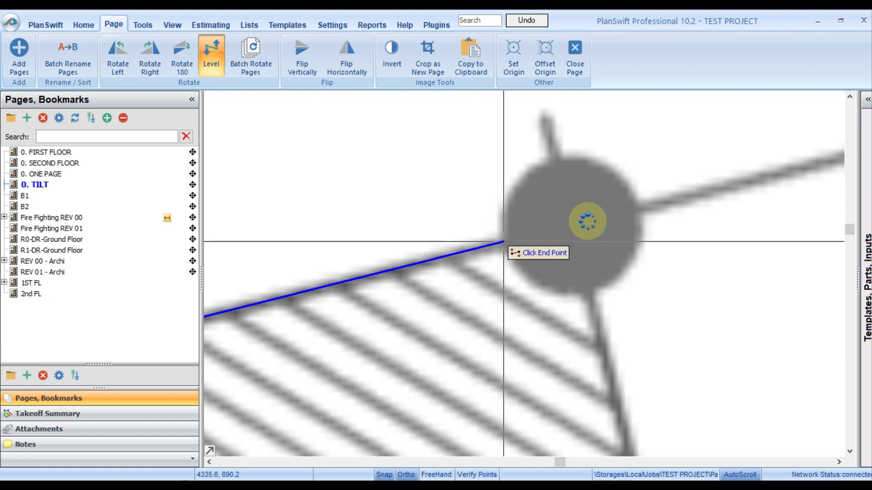
{"action": "scroll", "coordinate": [565, 211], "scroll_direction": "down", "scroll_amount": 6}
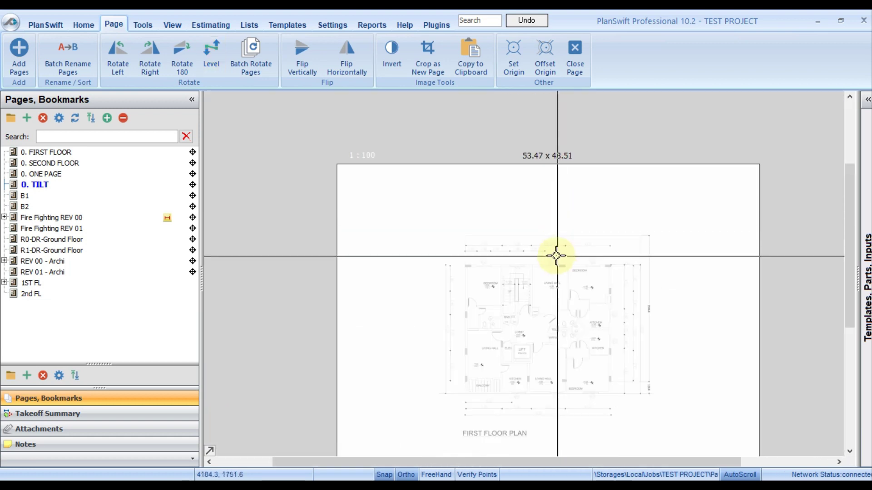
{"action": "scroll", "coordinate": [556, 256], "scroll_direction": "up", "scroll_amount": 6}
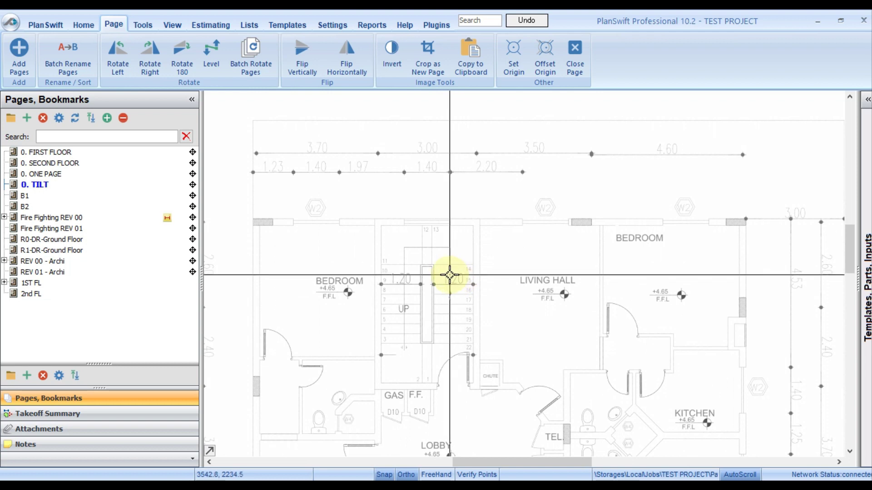